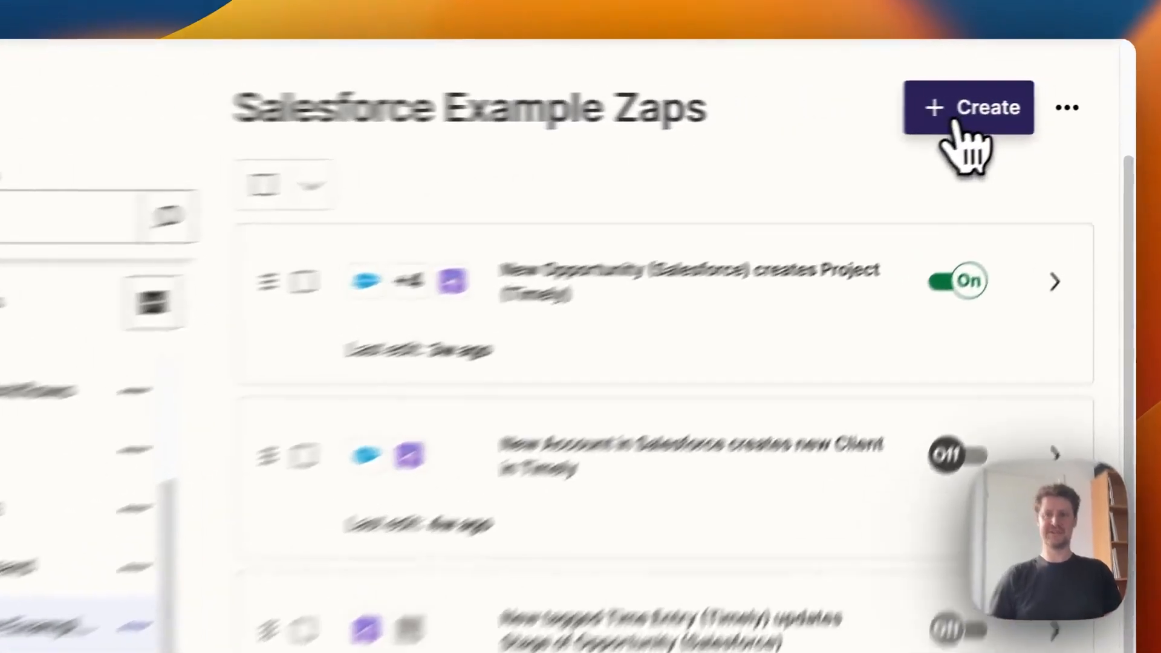
Step: Create a new Zap and choose Salesforce as its trigger app
left_click(1031, 103)
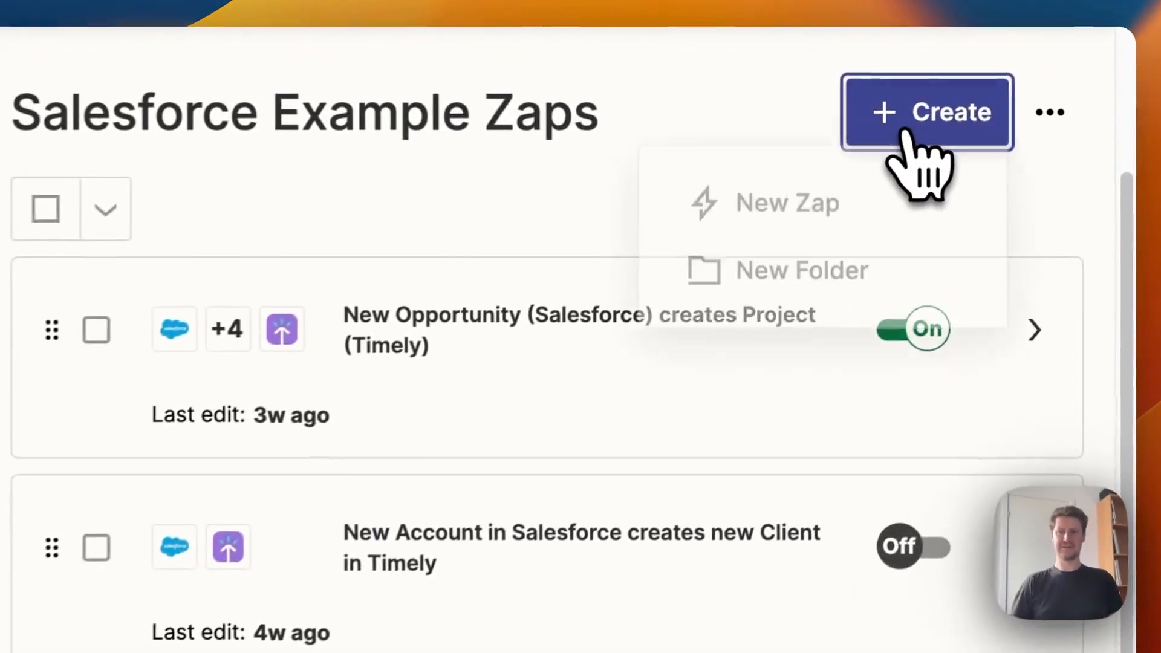
left_click(822, 213)
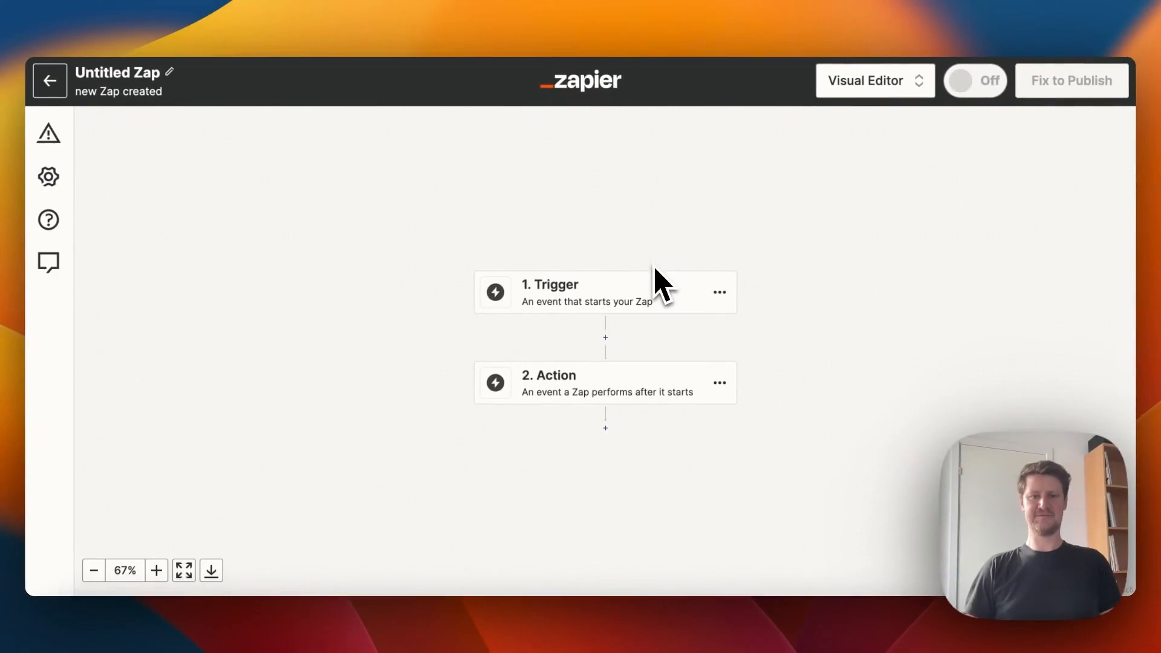
left_click(633, 296)
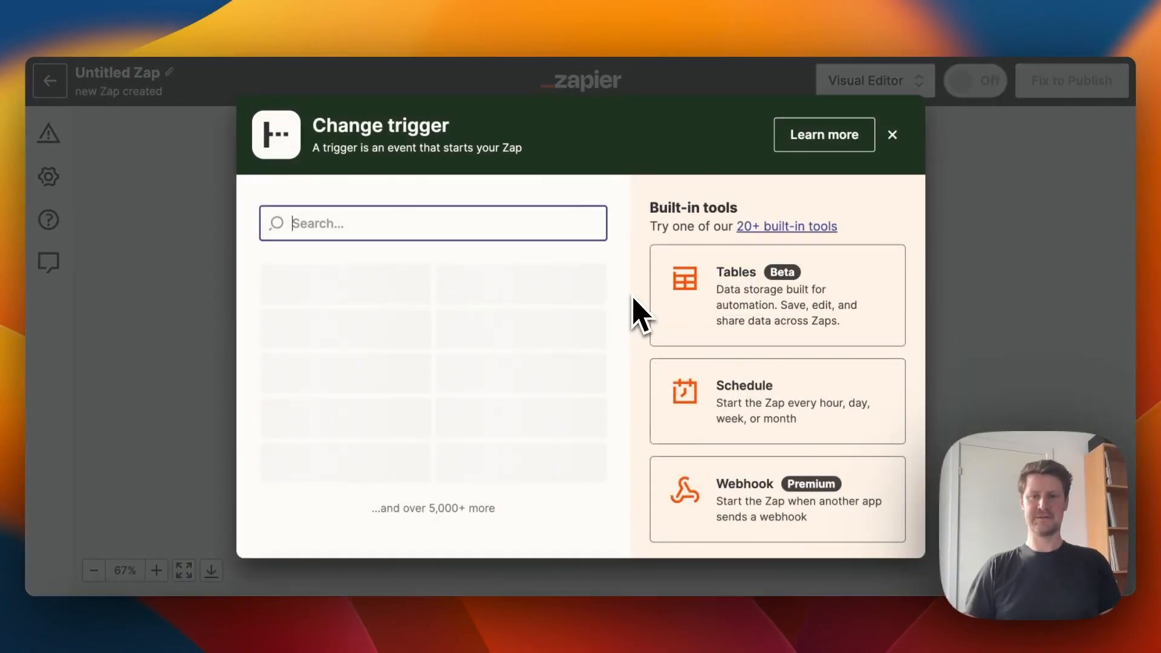
type("Sales")
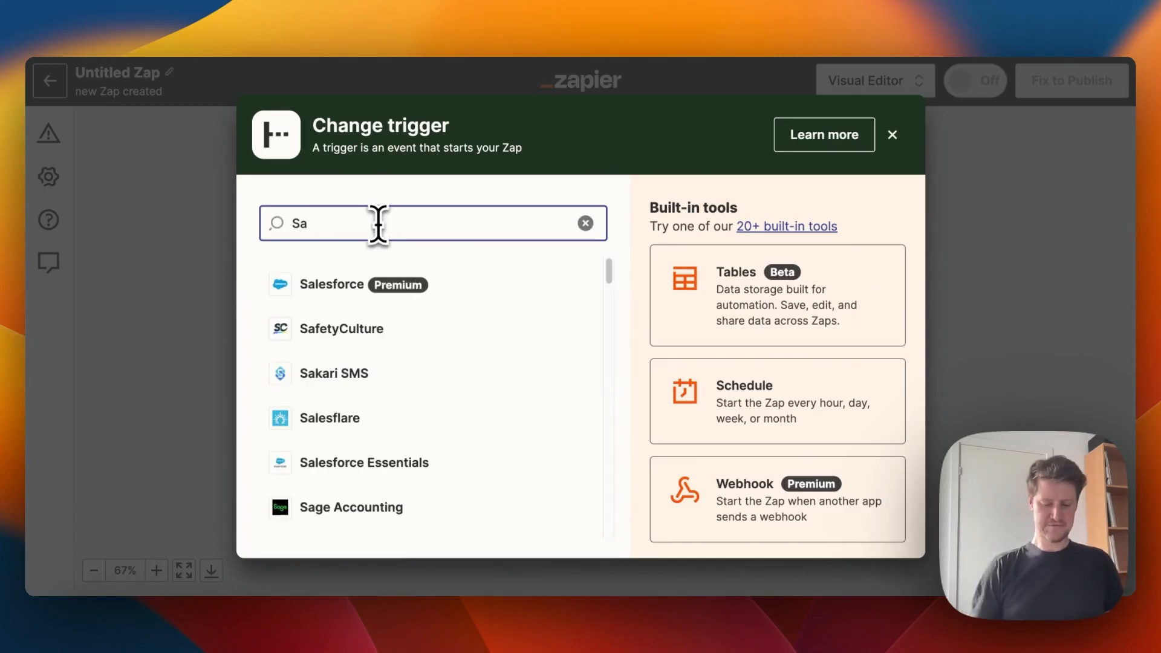
left_click(338, 283)
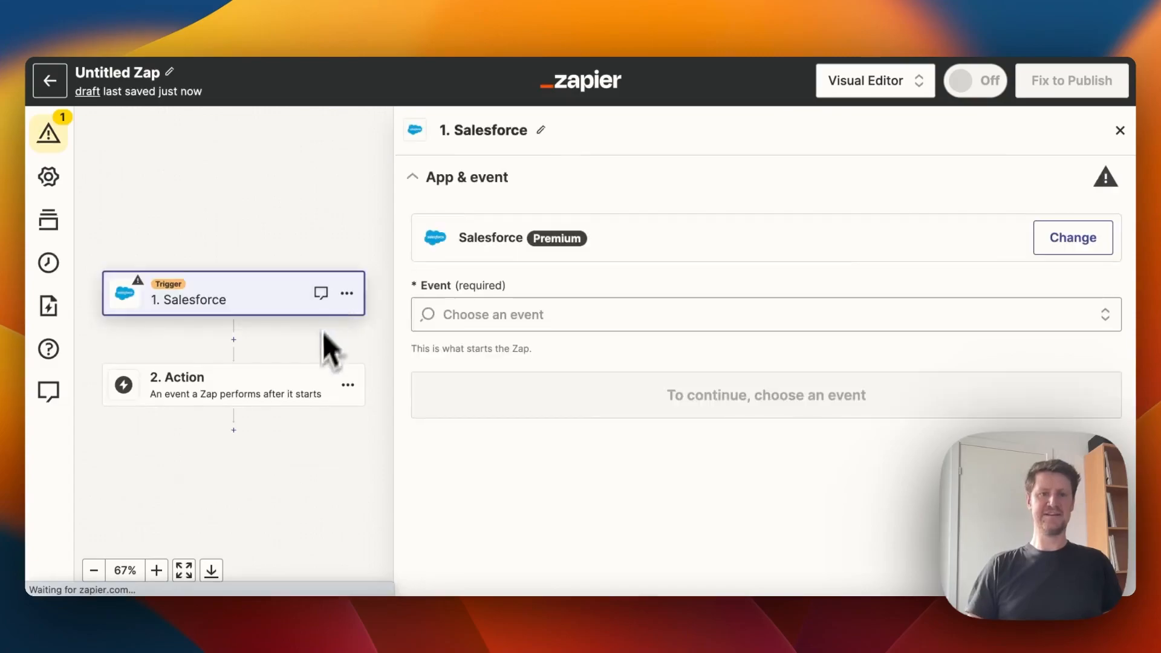
Step: Set the Salesforce trigger event to New Record and accept the connected Salesforce account
left_click(441, 318)
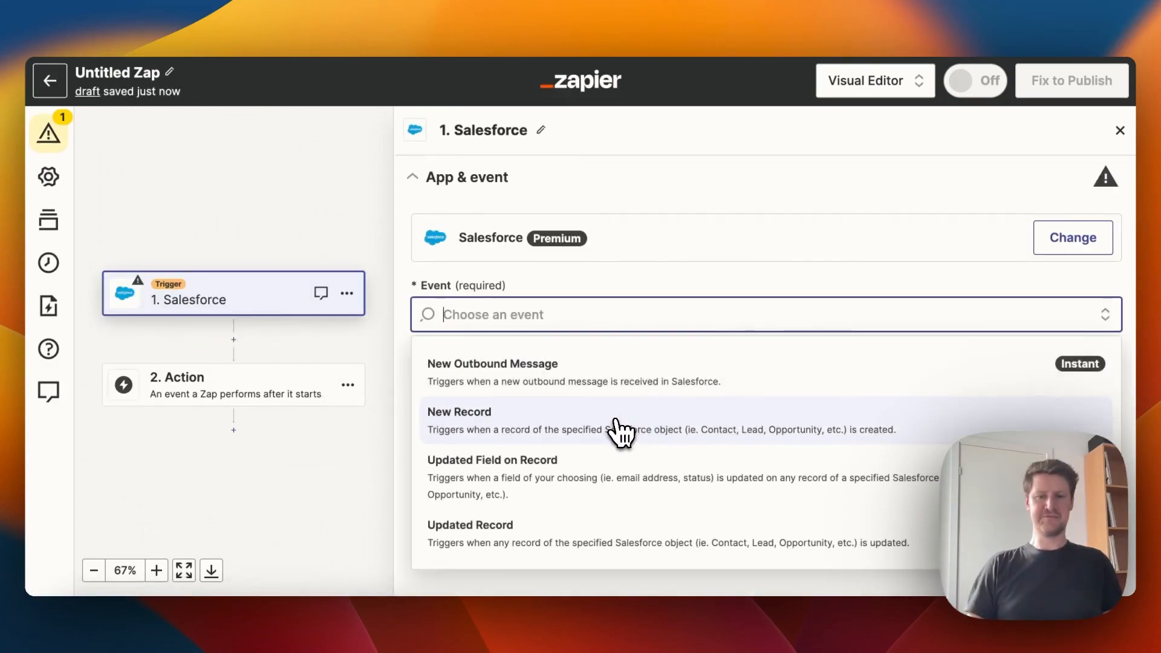
left_click(617, 431)
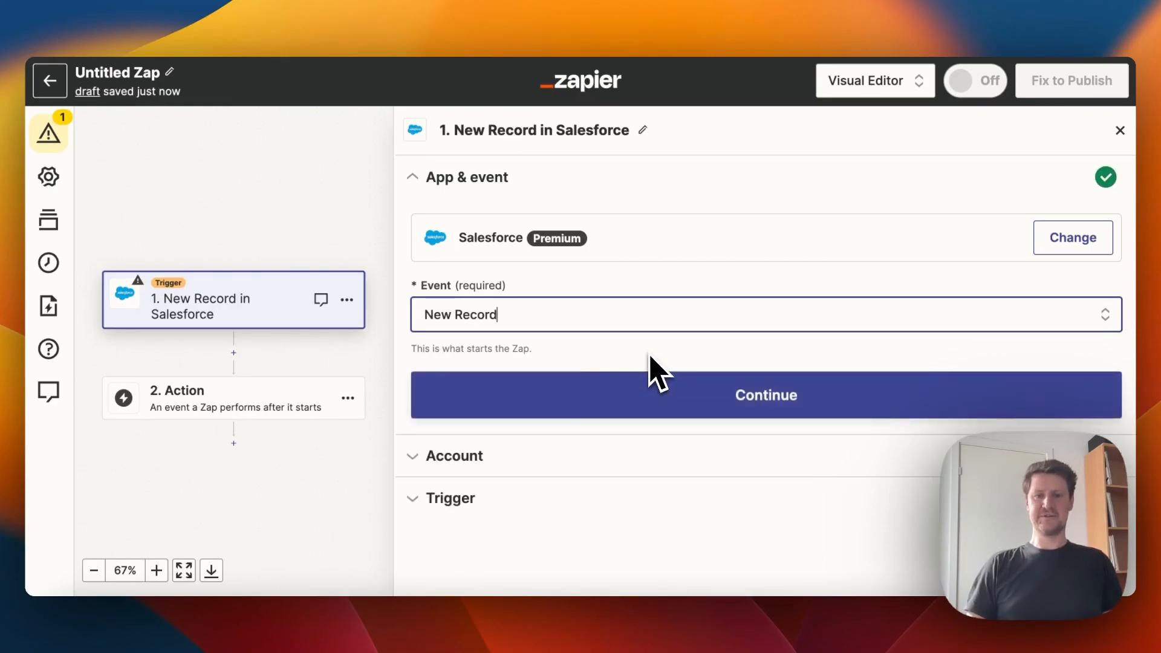
left_click(645, 404)
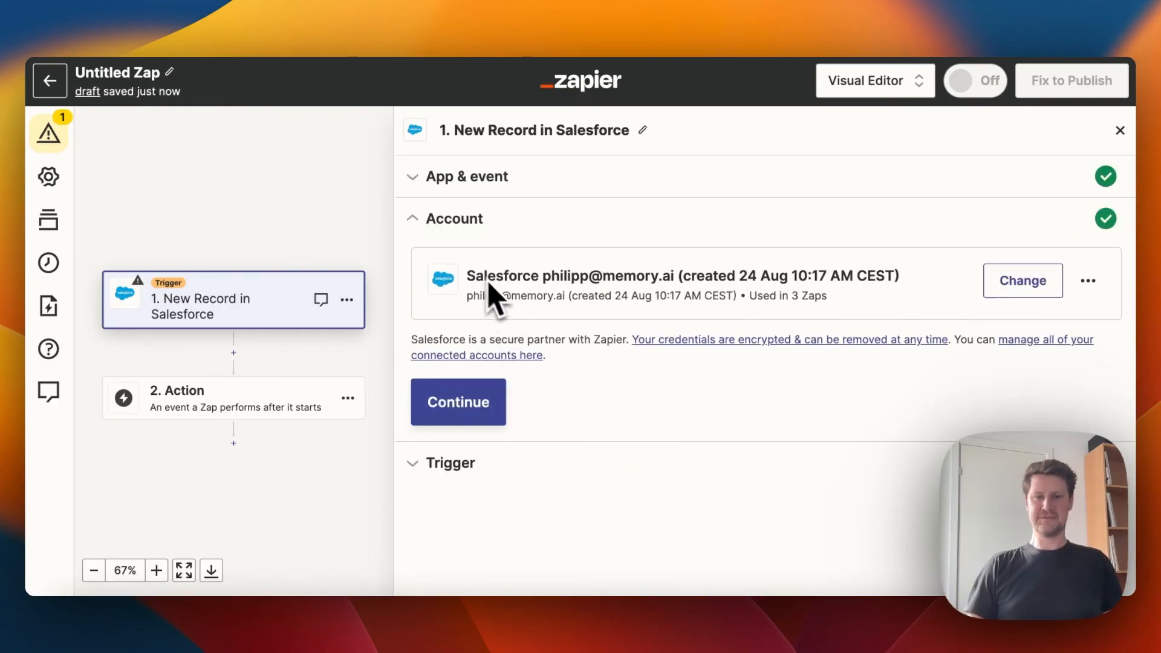
left_click(467, 417)
Step: Choose Opportunity as the Salesforce object the trigger watches and proceed to the trigger test
left_click(567, 342)
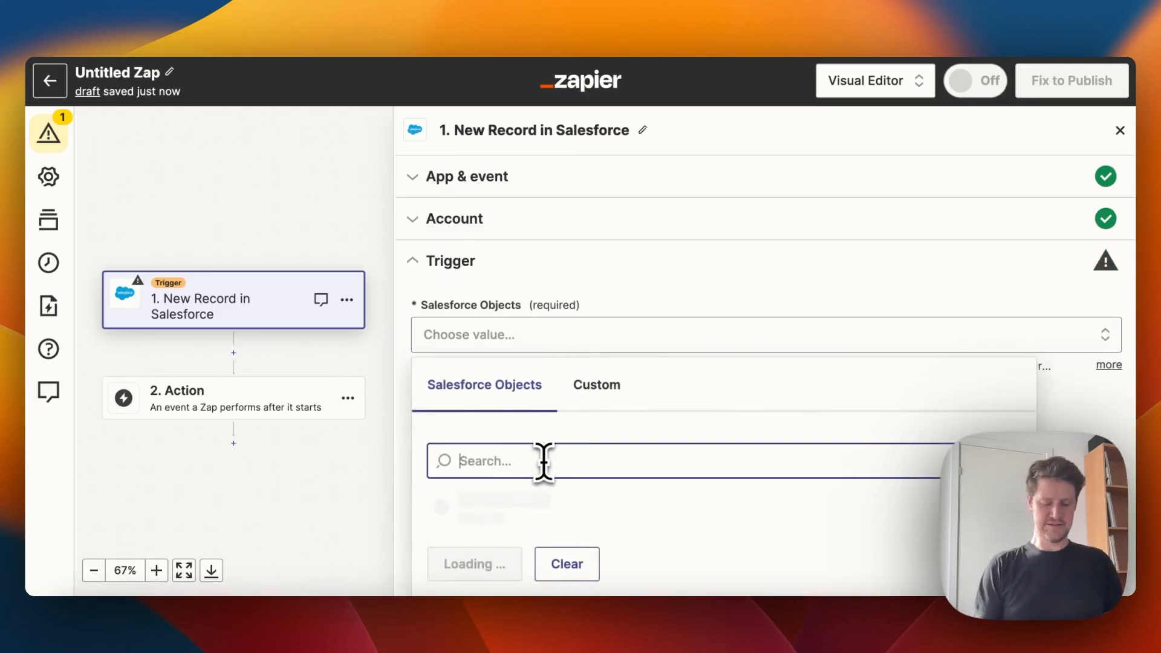
type("Opportuni")
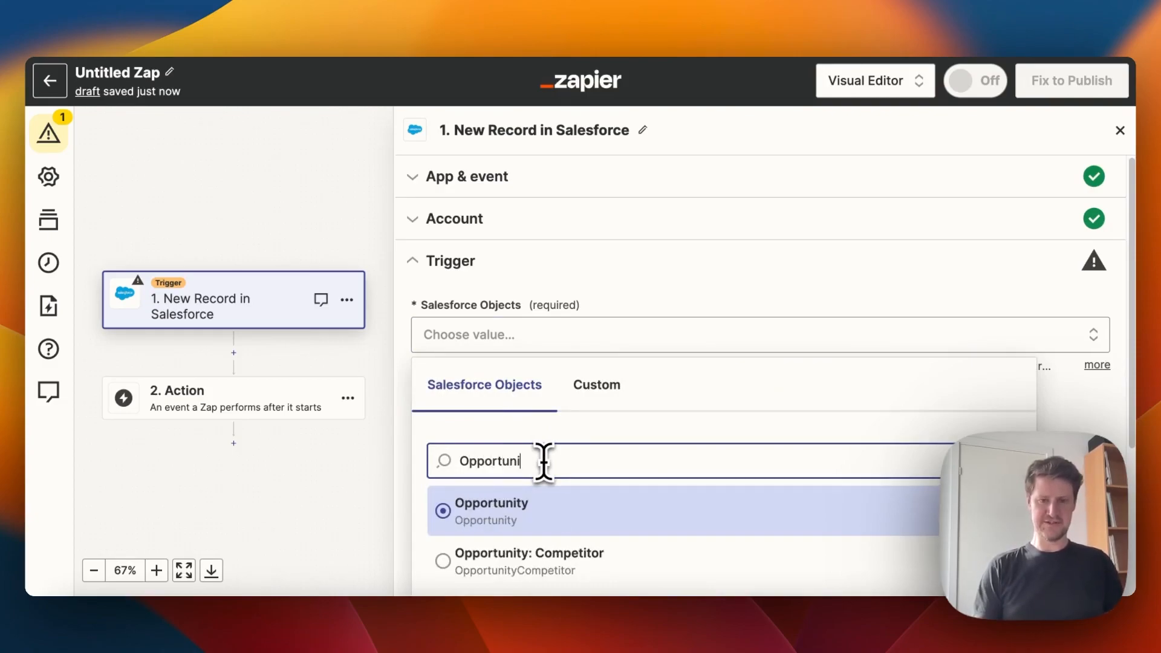
left_click(562, 513)
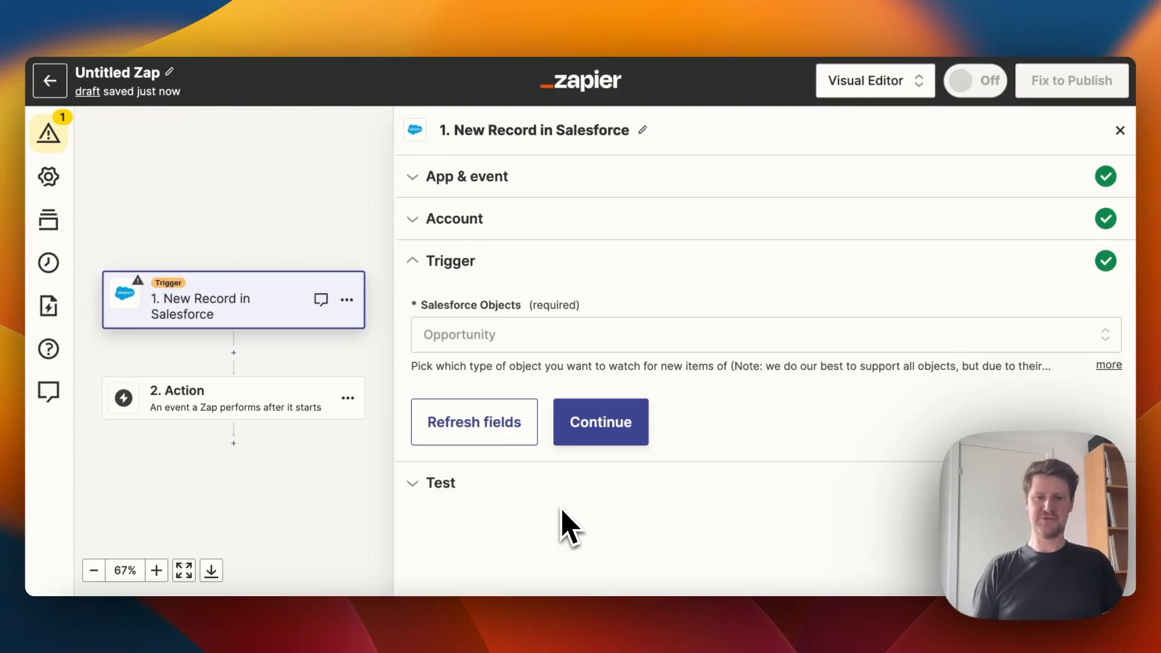
left_click(589, 426)
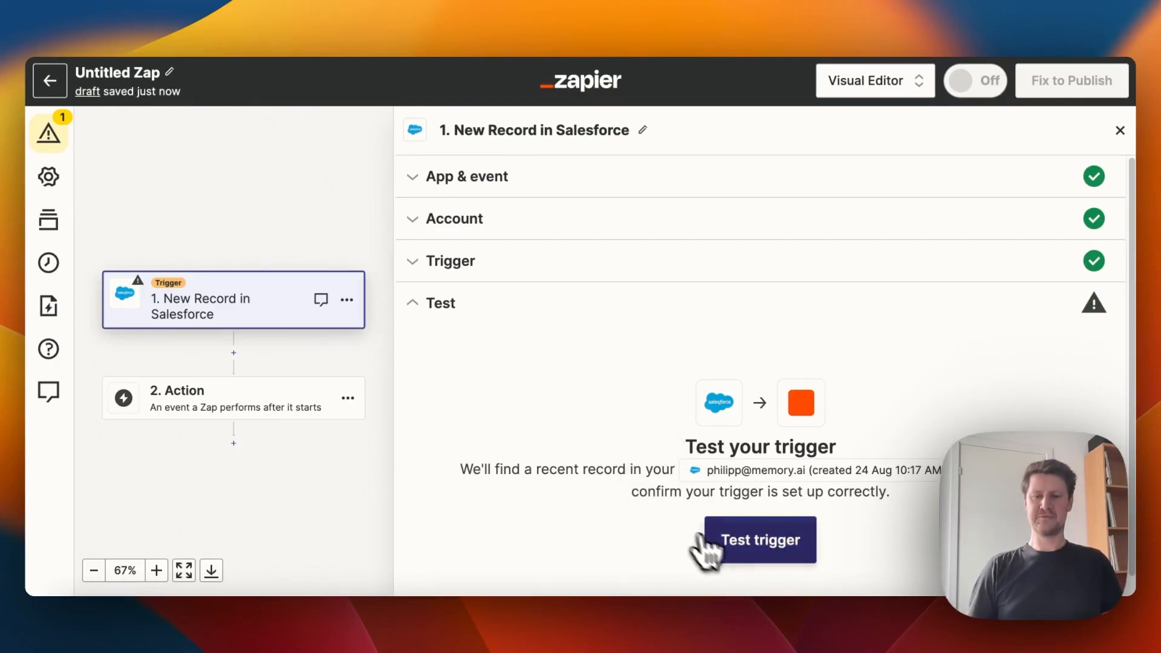
Step: Test the trigger, review the fields of Record C, and continue with that record as the sample
left_click(736, 550)
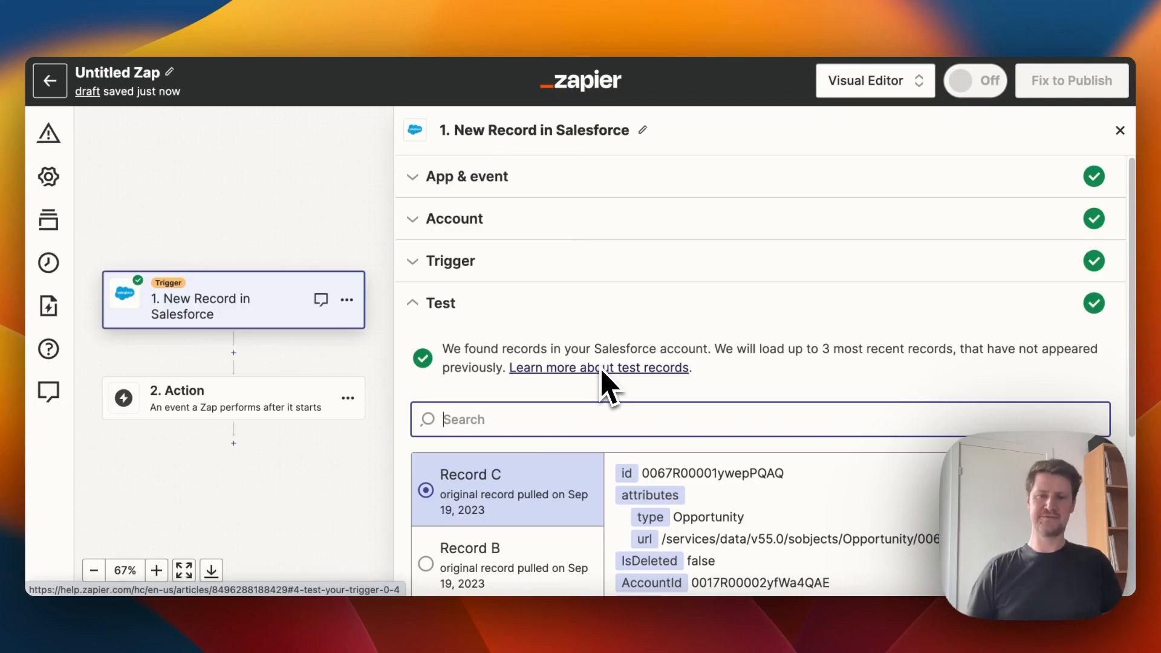
scroll(852, 375, "down", 2)
scroll(853, 375, "down", 2)
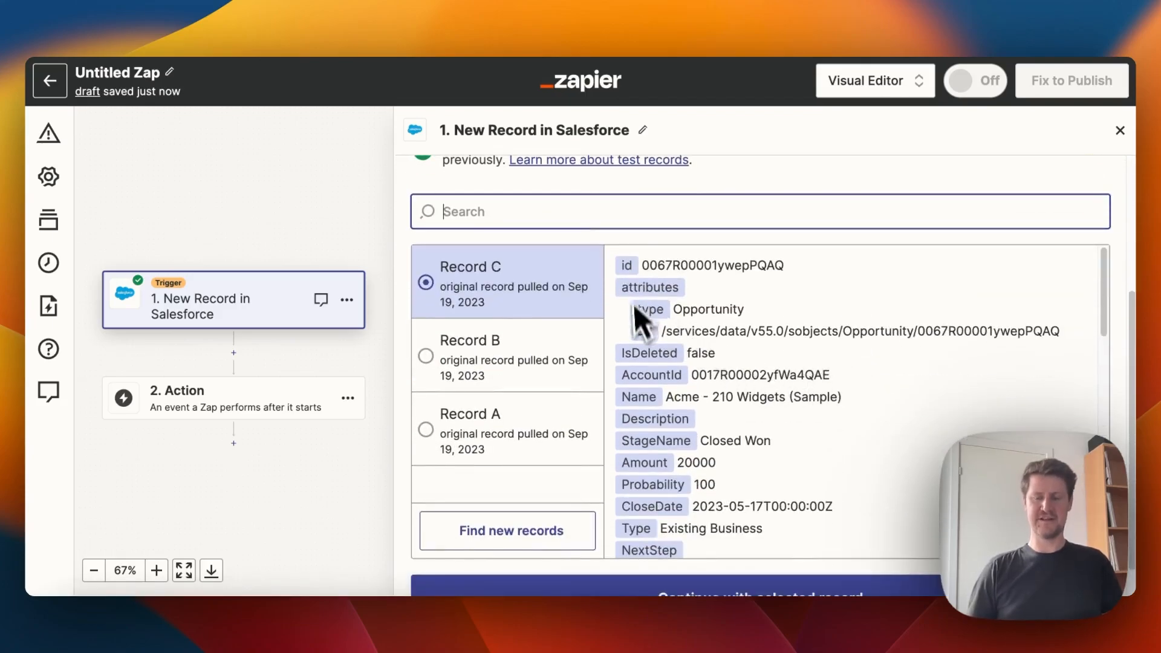
scroll(663, 390, "down", 4)
scroll(661, 385, "down", 10)
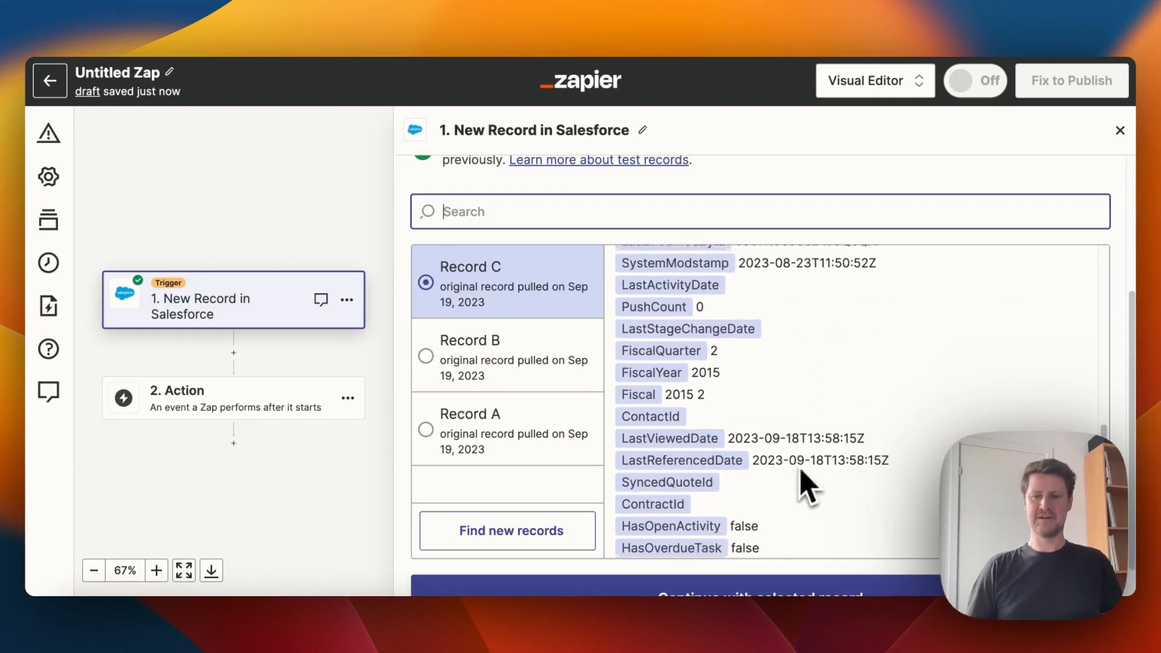
scroll(756, 490, "down", 1)
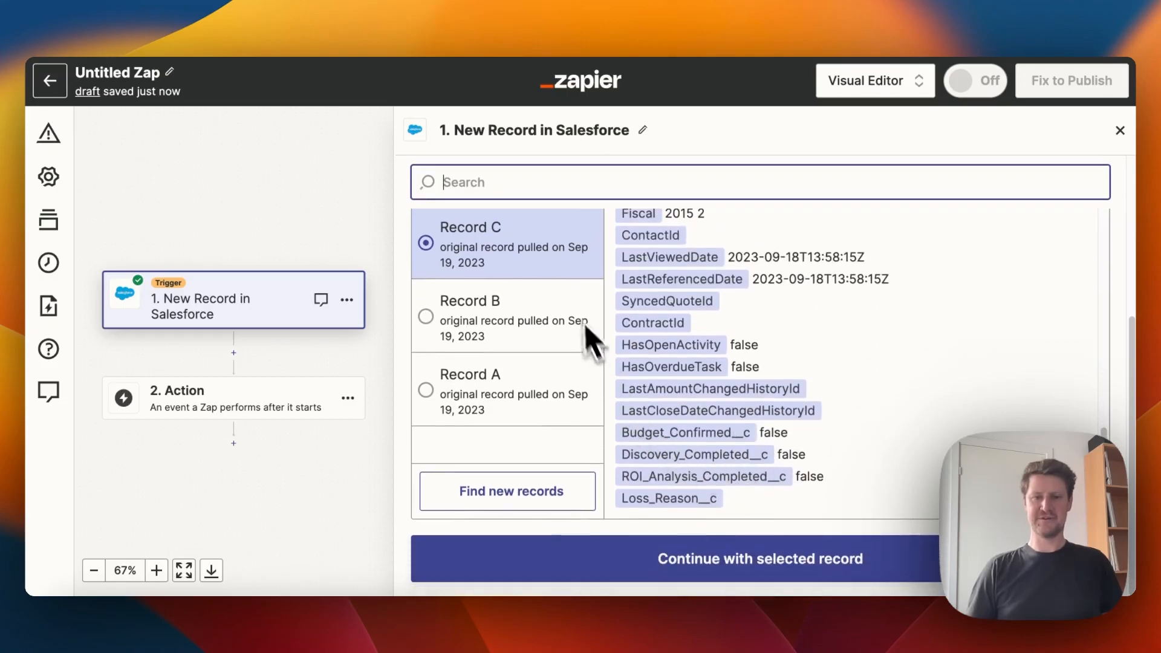
left_click(760, 564)
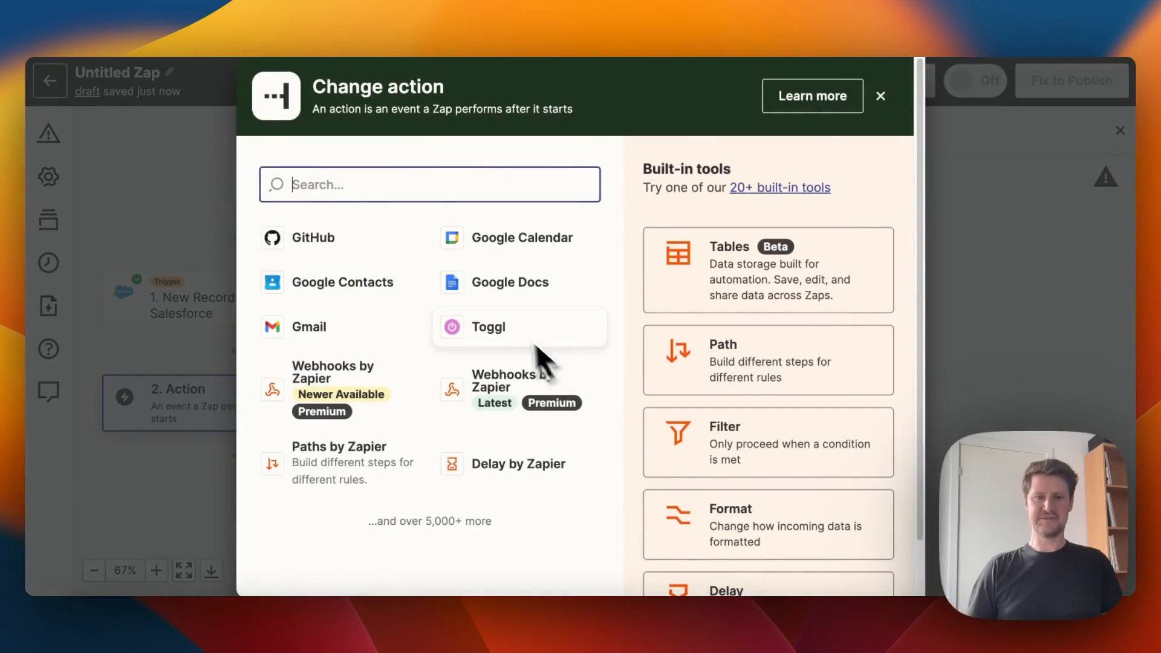
Step: Make the second step a Salesforce action with the Find Record event, using the connected Salesforce account
type("Salesfo")
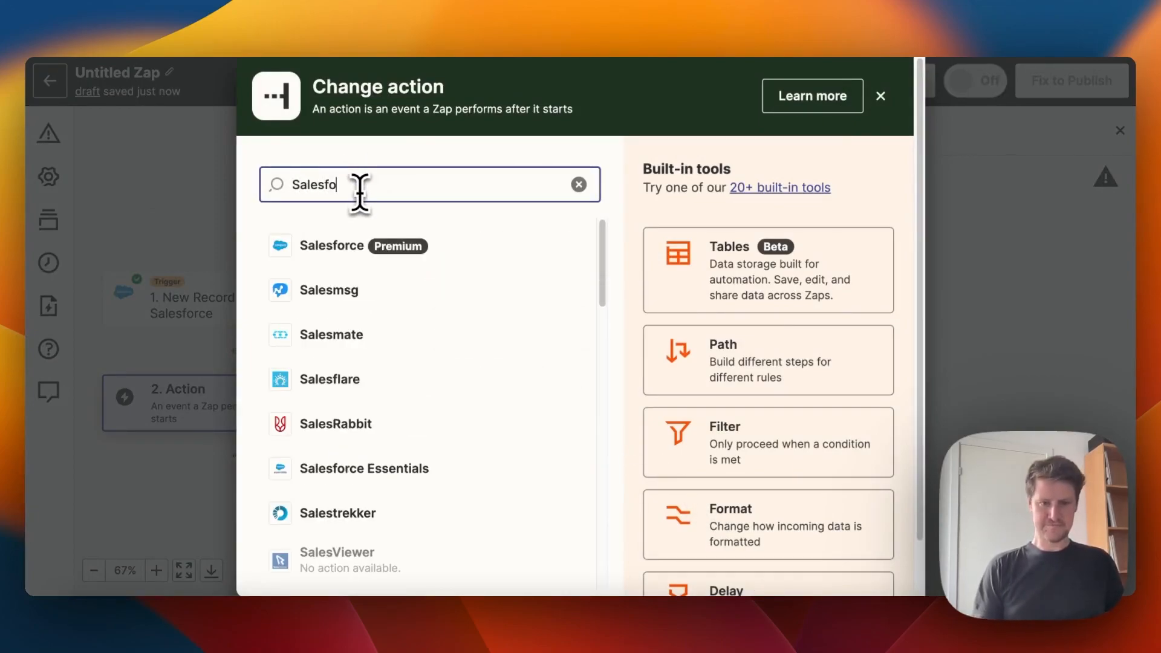
left_click(329, 255)
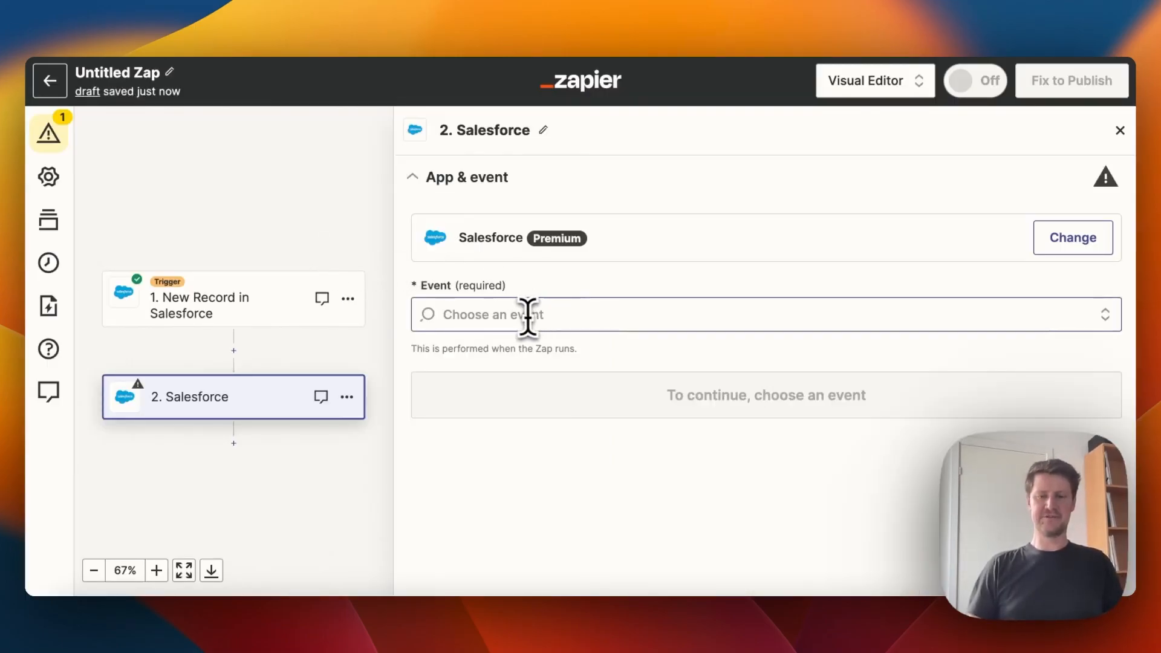
left_click(580, 316)
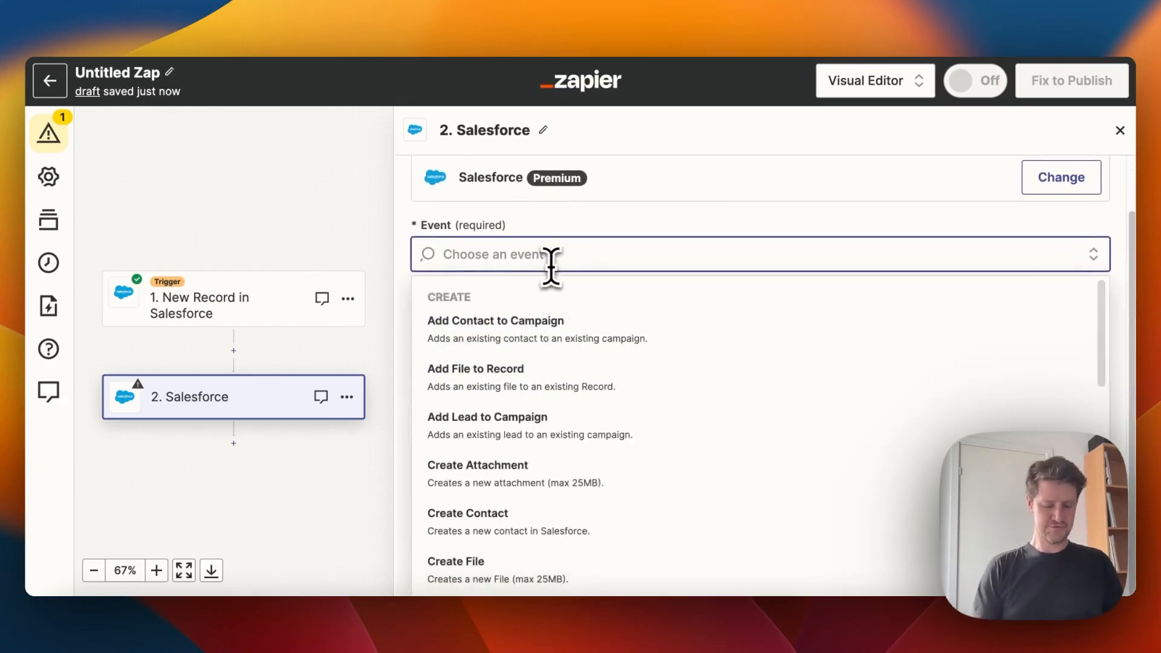
type("Find")
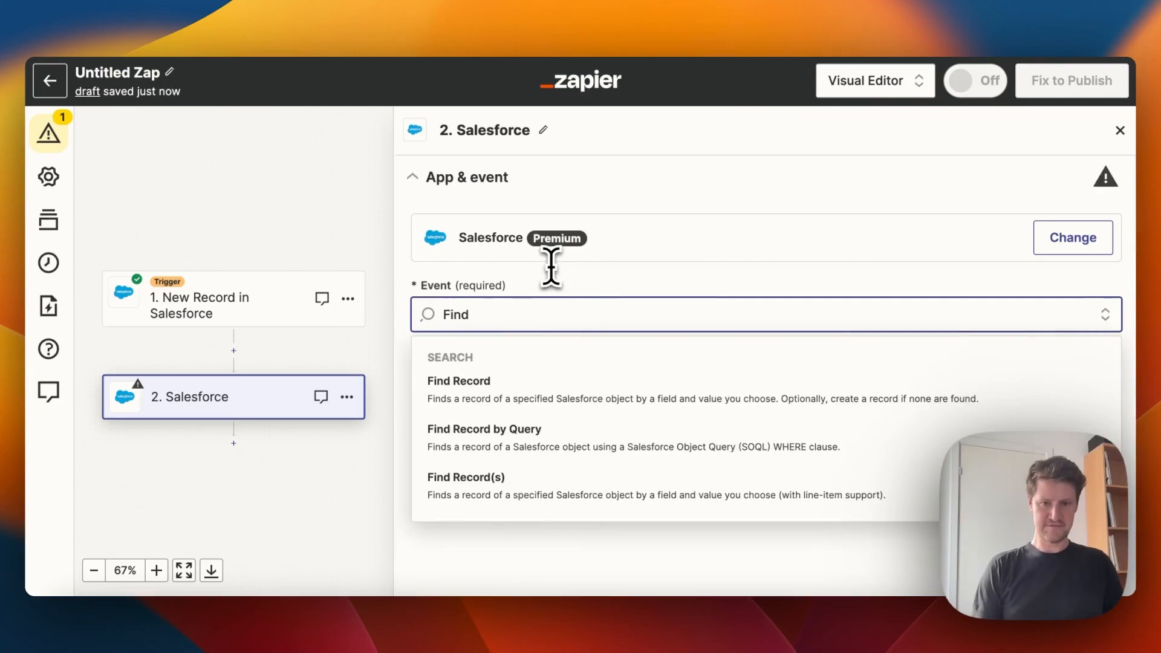
left_click(499, 387)
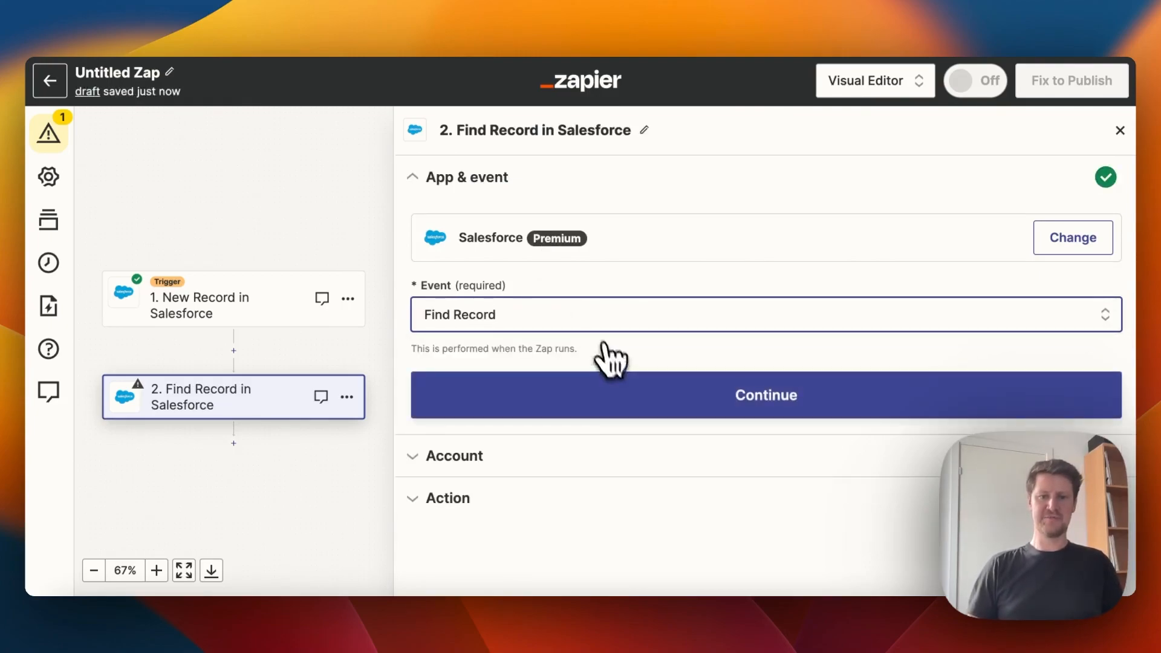
left_click(648, 416)
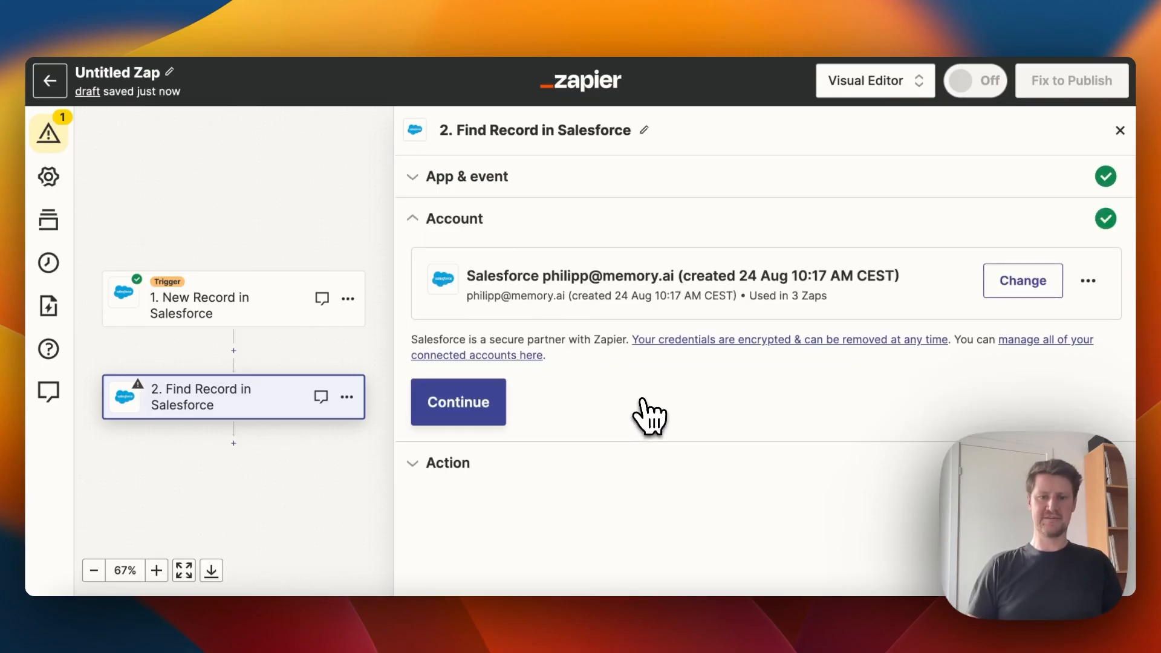
left_click(487, 403)
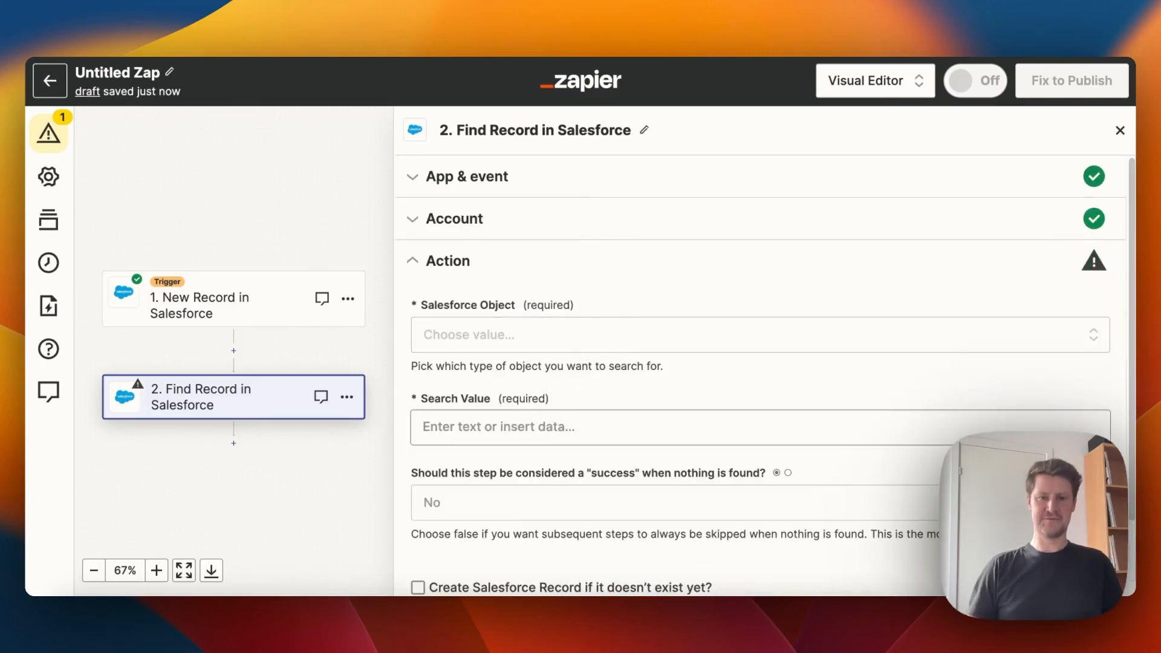
Step: Set the Find Record action to look up the Account object by the Account ID field
left_click(541, 342)
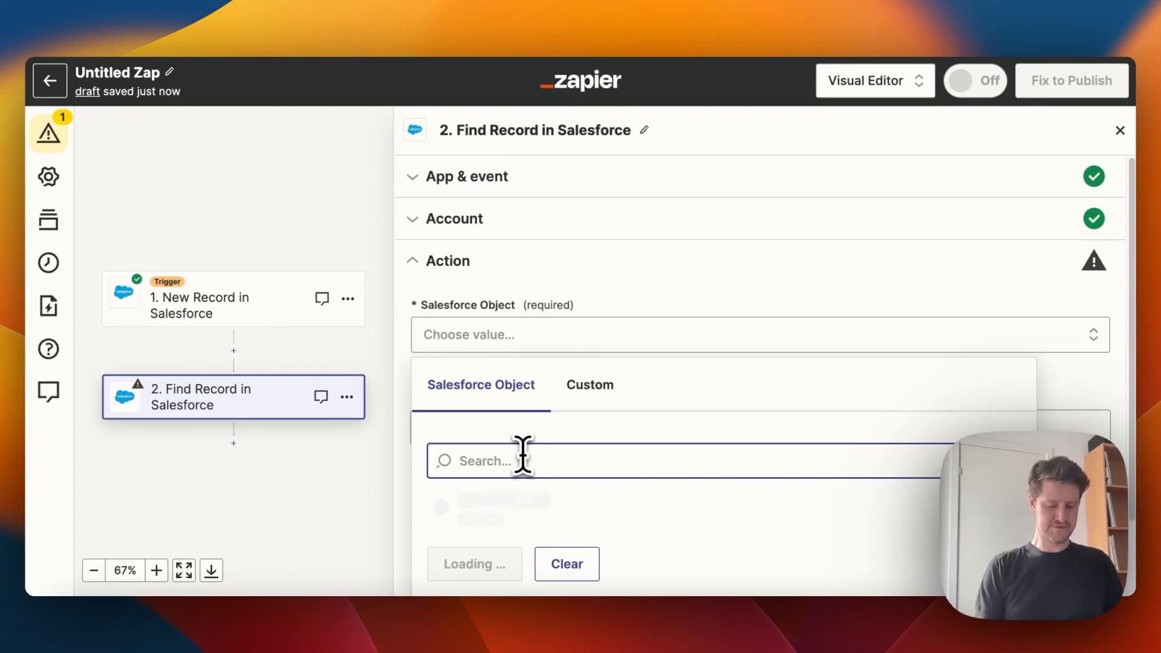
type("Account")
left_click(524, 501)
left_click(513, 427)
left_click(538, 436)
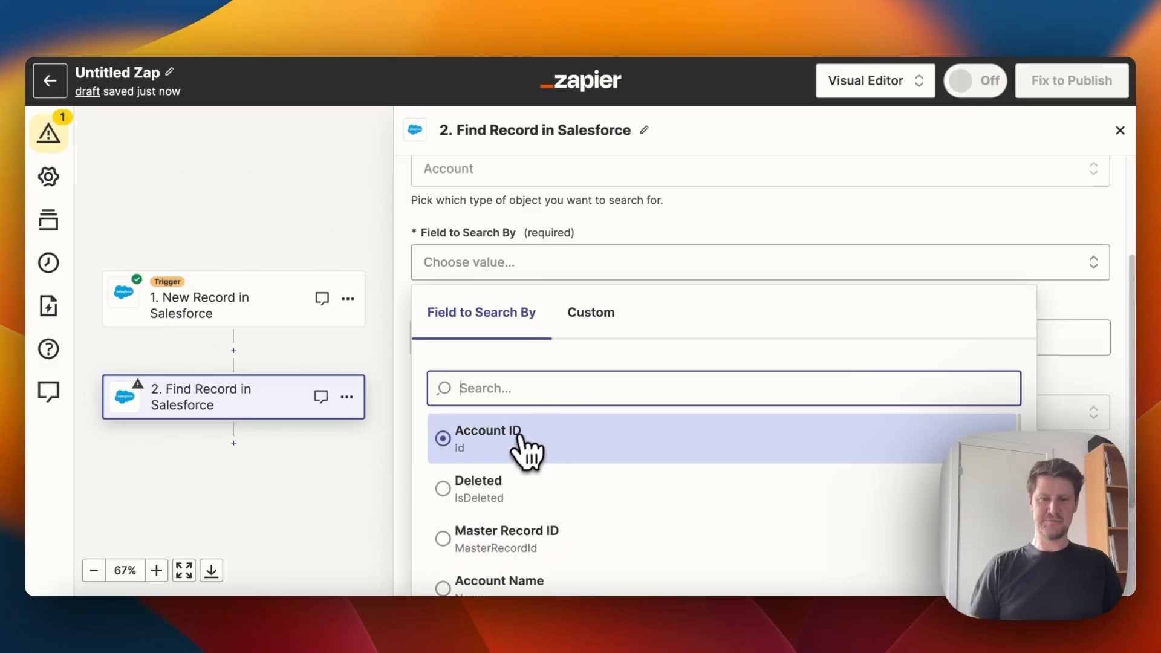
left_click(519, 444)
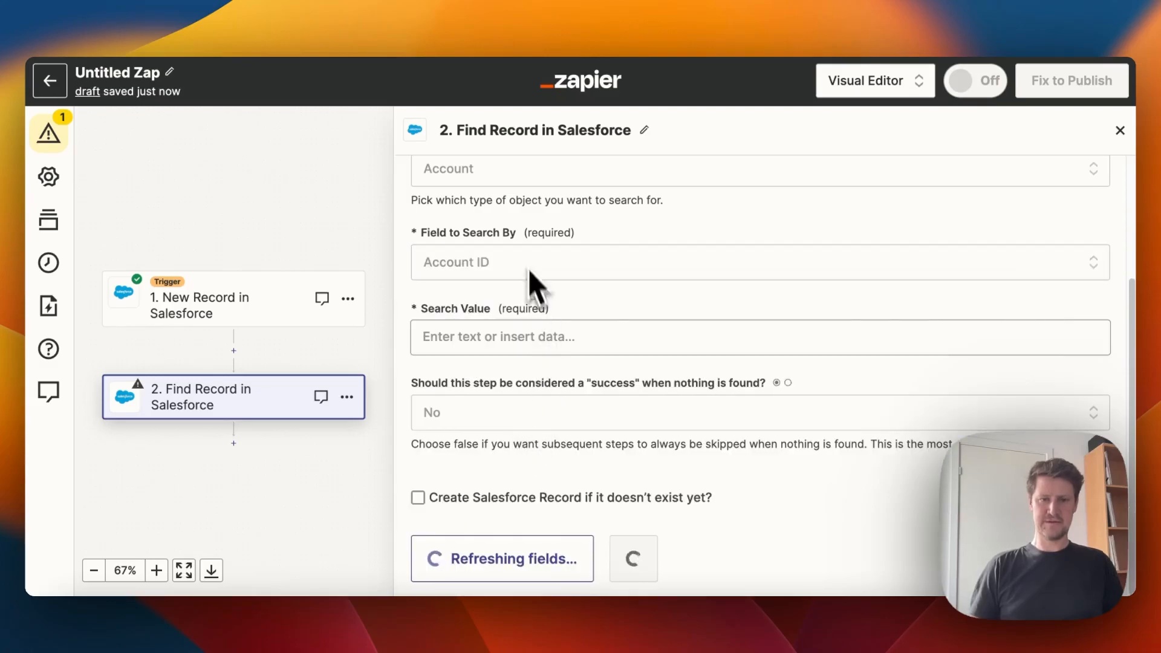
Step: Map the search value to the Account Id from the New Record trigger and proceed to the action's test
left_click(601, 326)
left_click(559, 340)
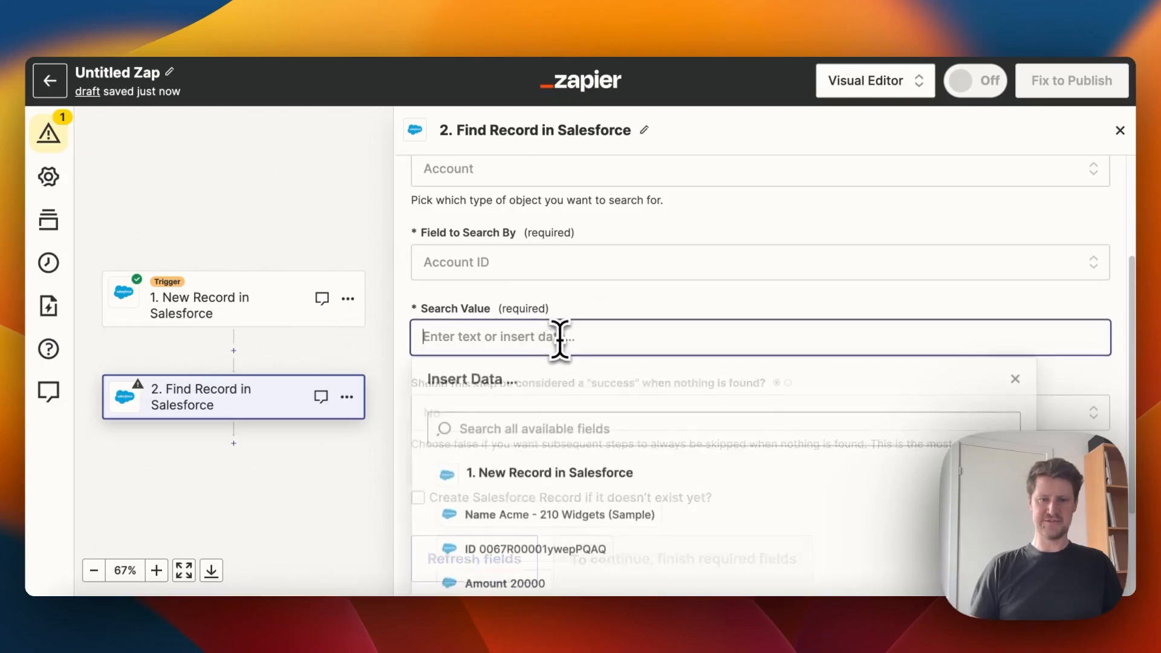
scroll(603, 382, "down", 1)
scroll(608, 396, "down", 5)
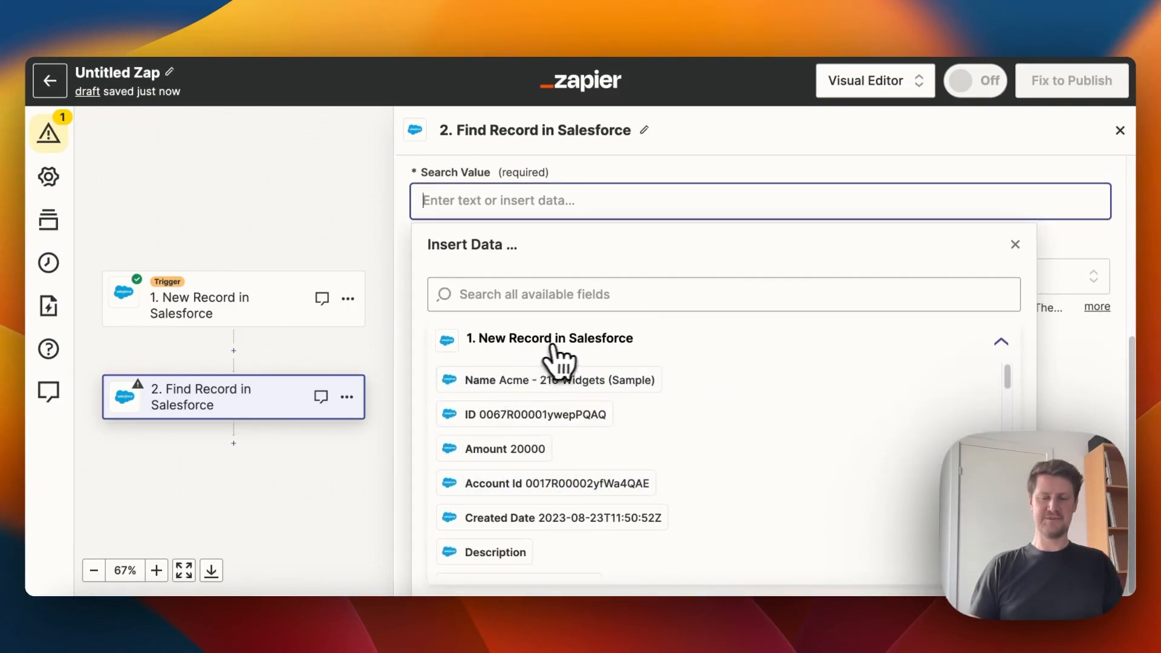
left_click(599, 484)
left_click(404, 254)
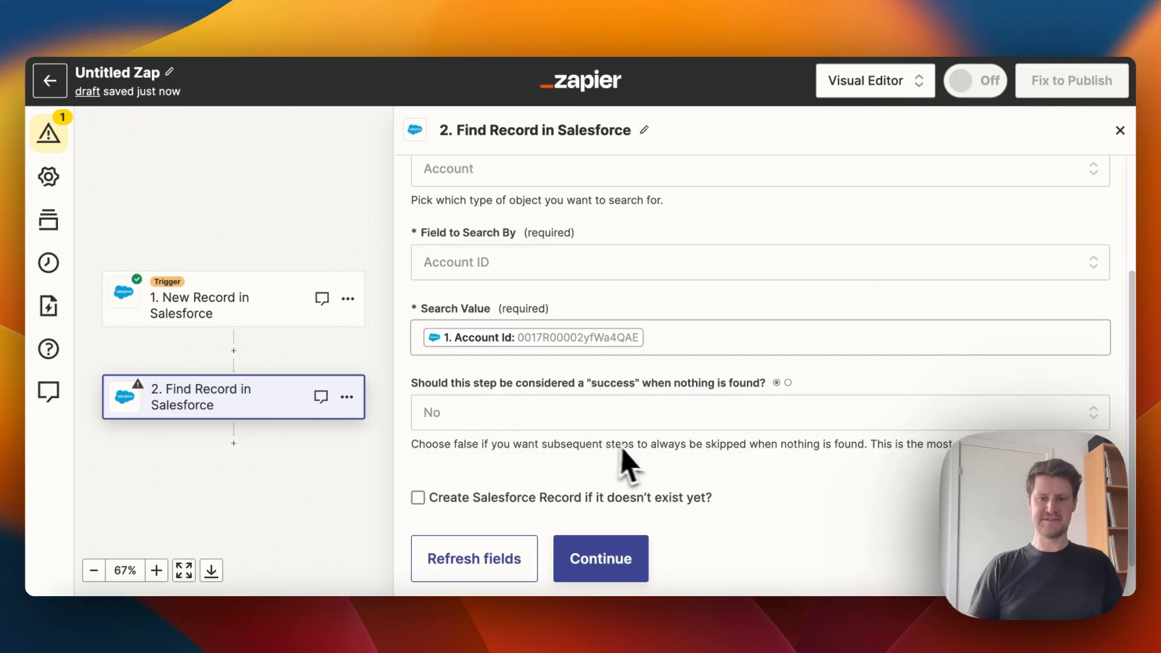
scroll(629, 447, "down", 2)
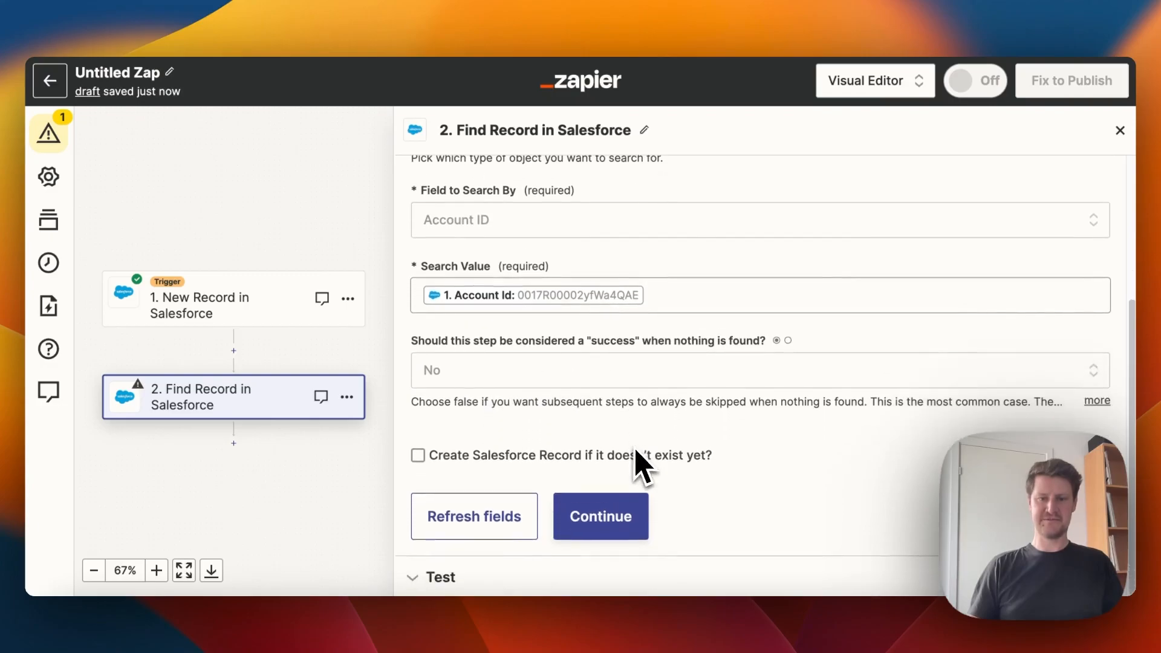
left_click(601, 529)
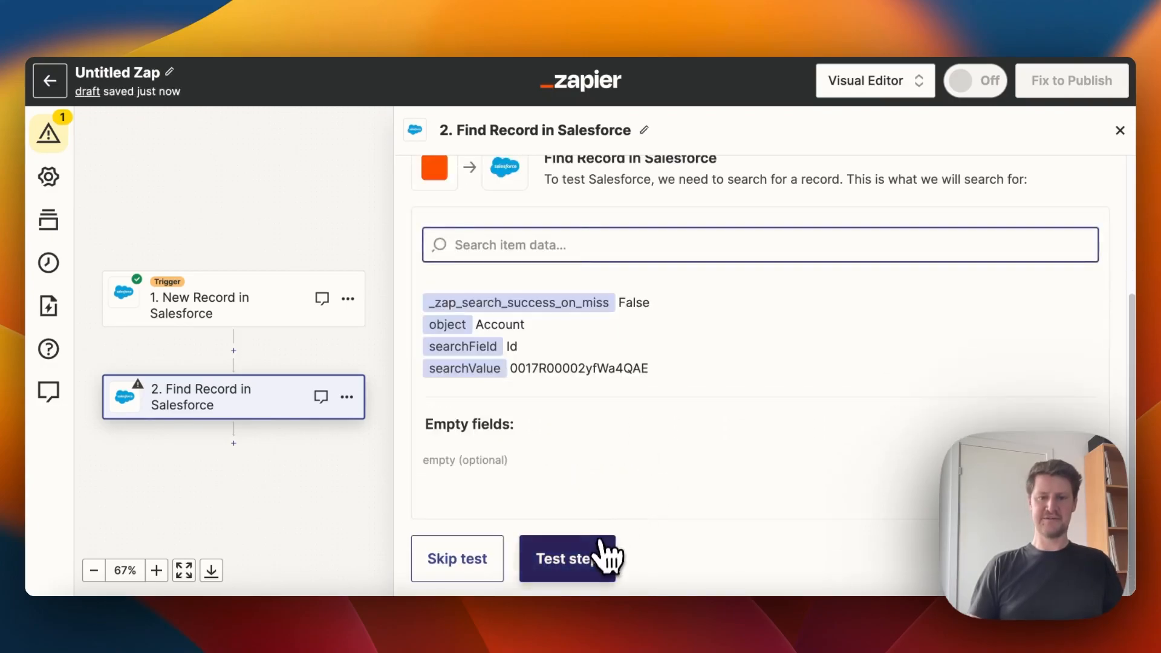
Step: Test the Find Record step and look through the returned account's fields
left_click(601, 551)
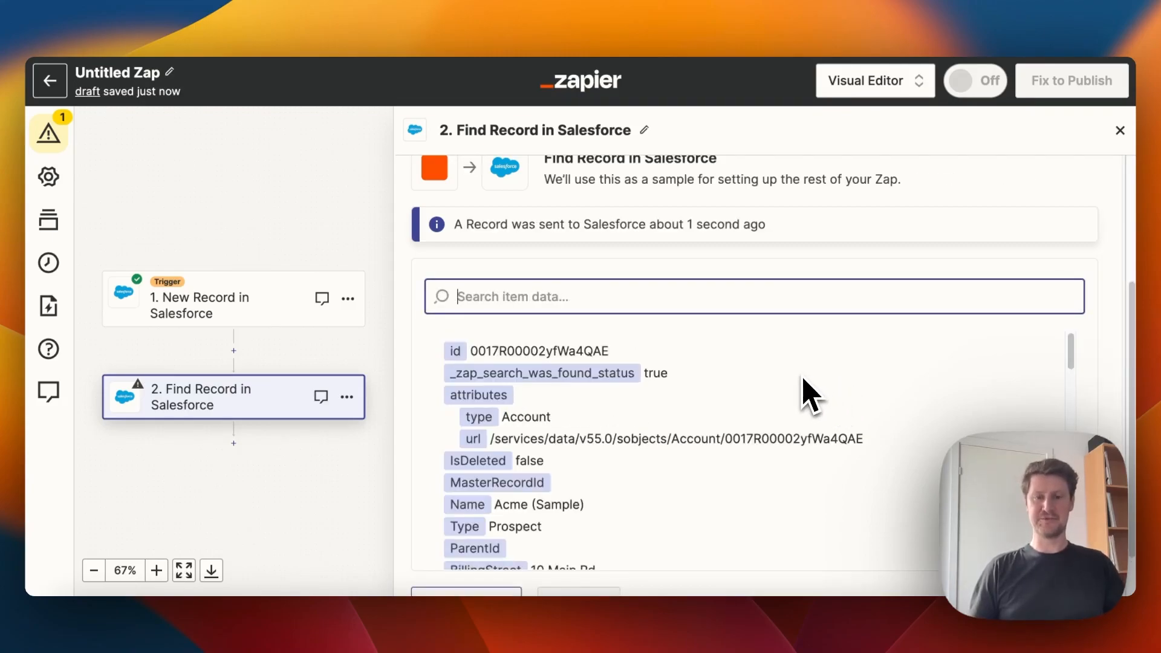
scroll(809, 396, "down", 15)
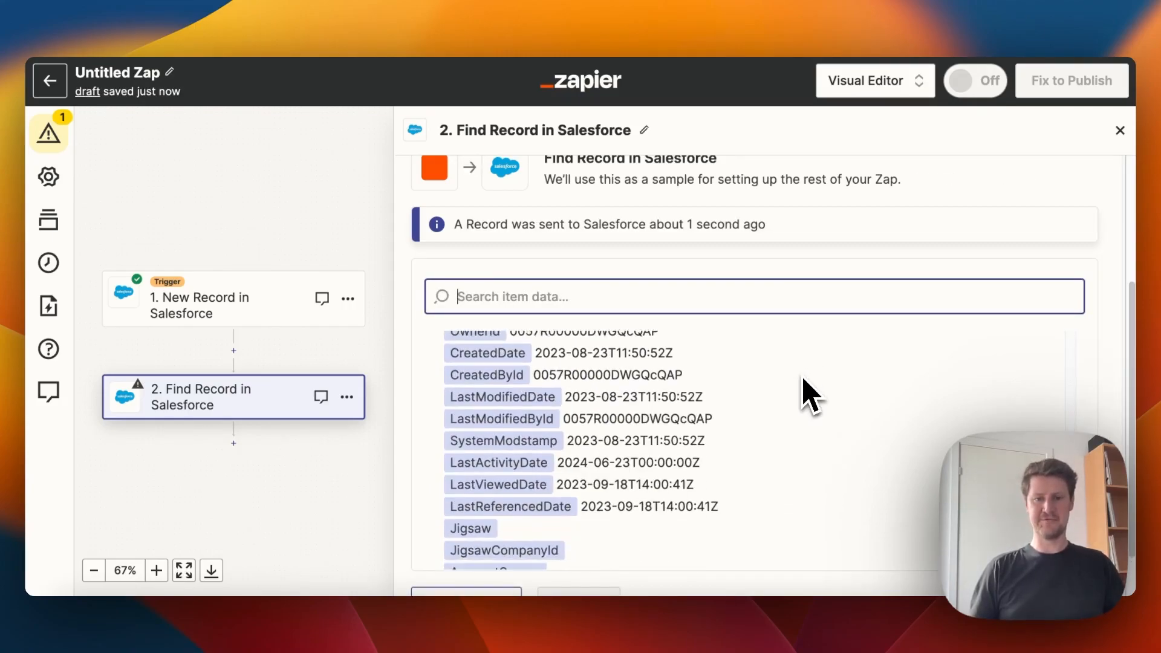
scroll(809, 396, "up", 15)
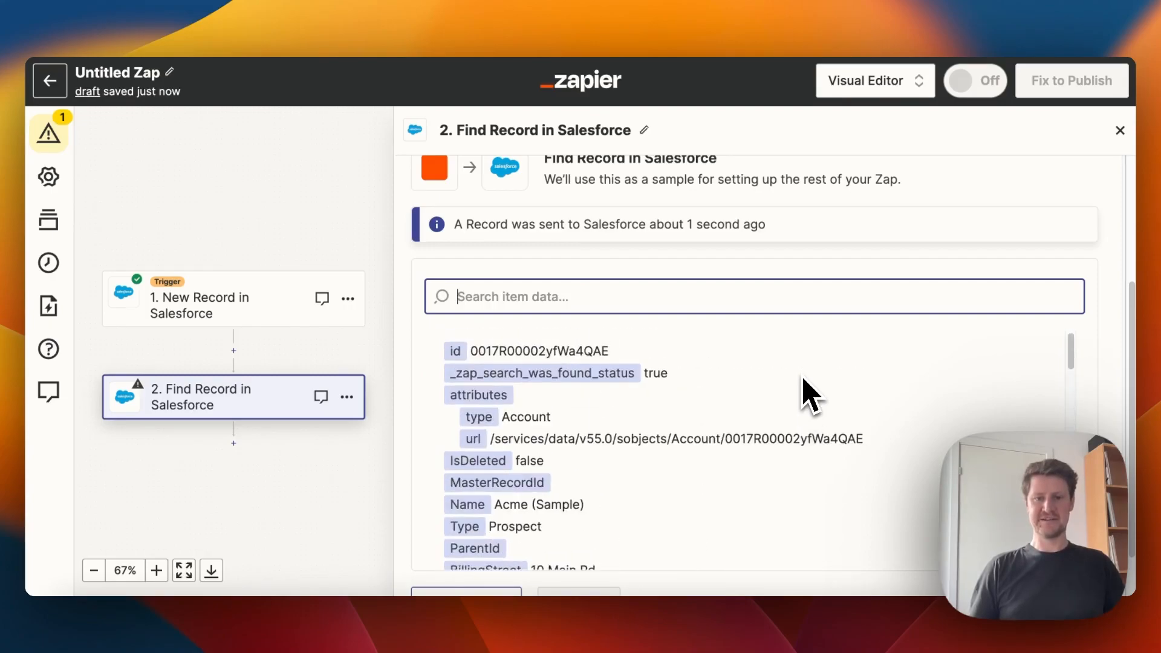
Step: Examine the account name and the remaining fields in the Find Record test result
scroll(809, 396, "down", 4)
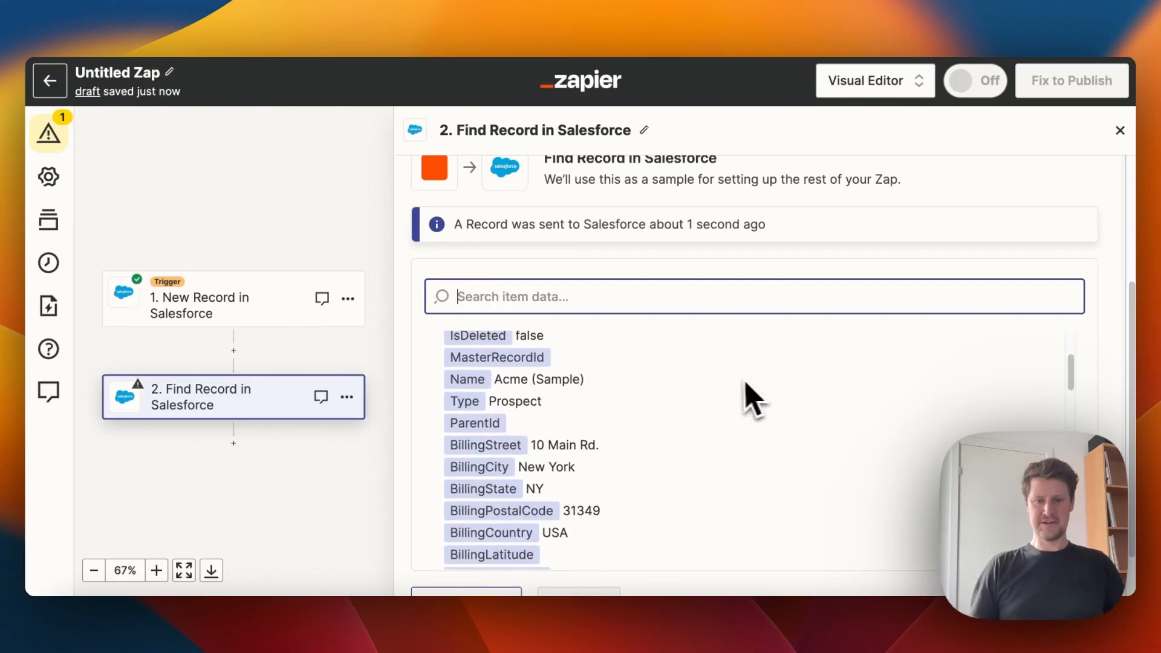
left_click_drag(584, 379, 495, 379)
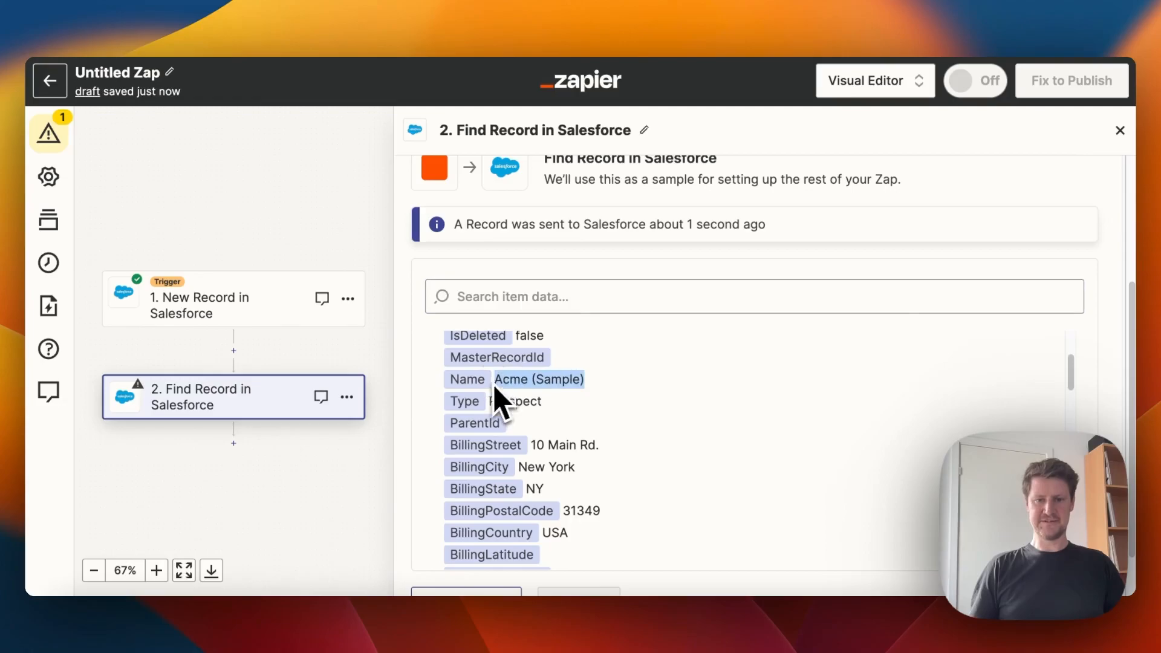
scroll(669, 407, "down", 12)
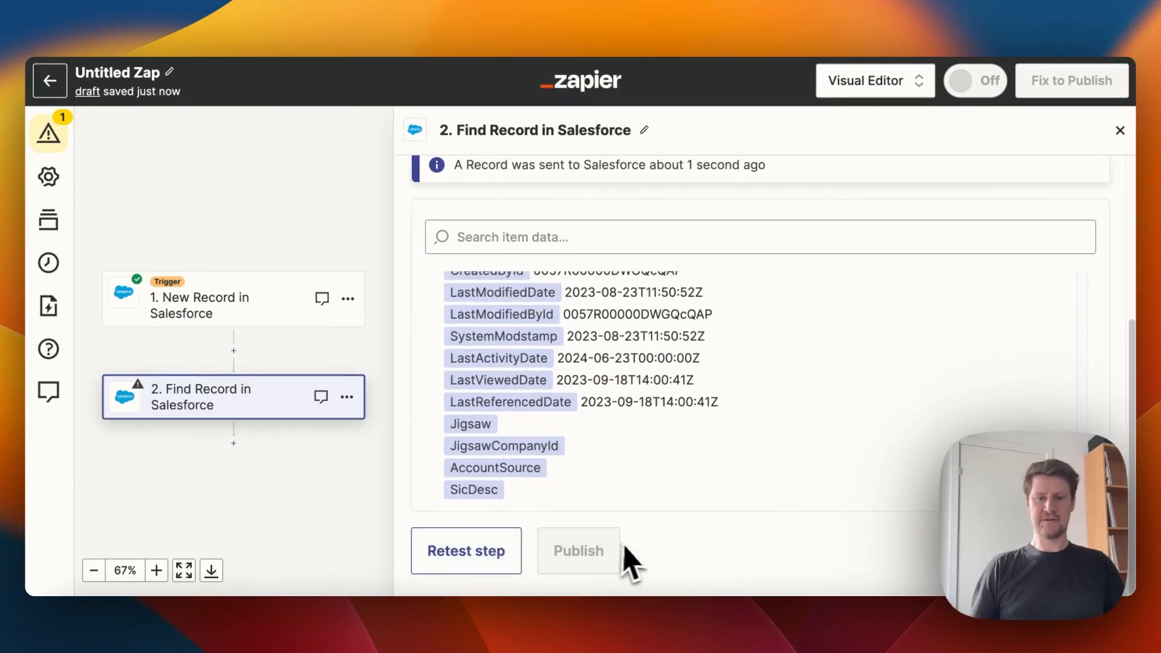
Step: Add a third step after Find Record that uses the Timely Time Tracking app
left_click(234, 444)
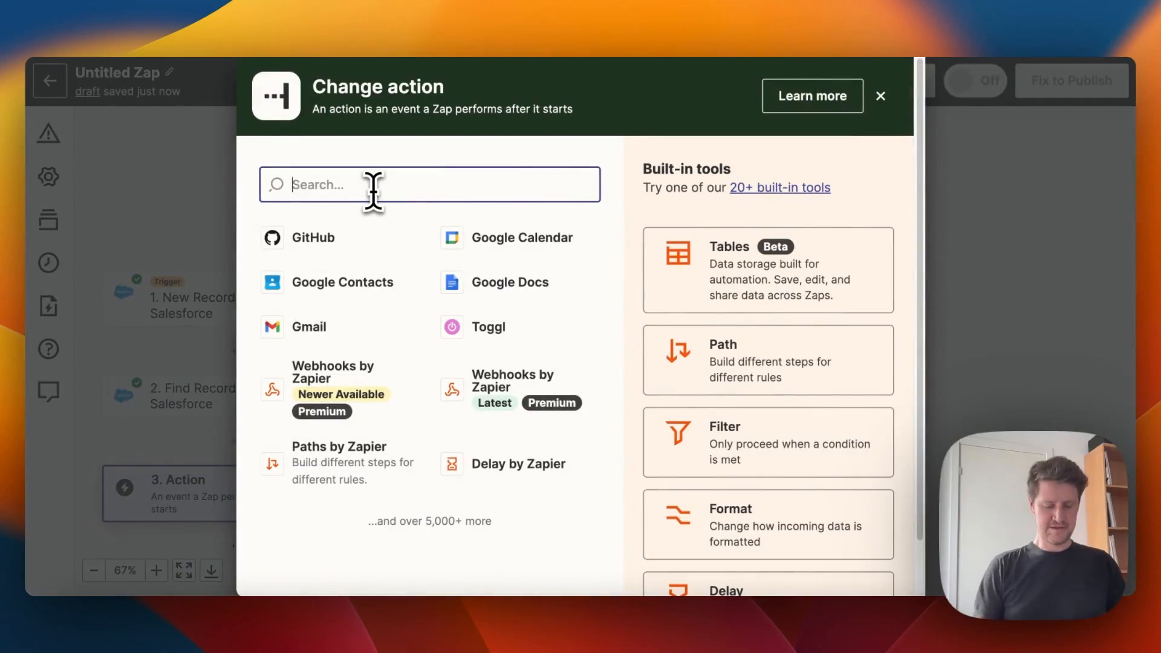
type("Timel")
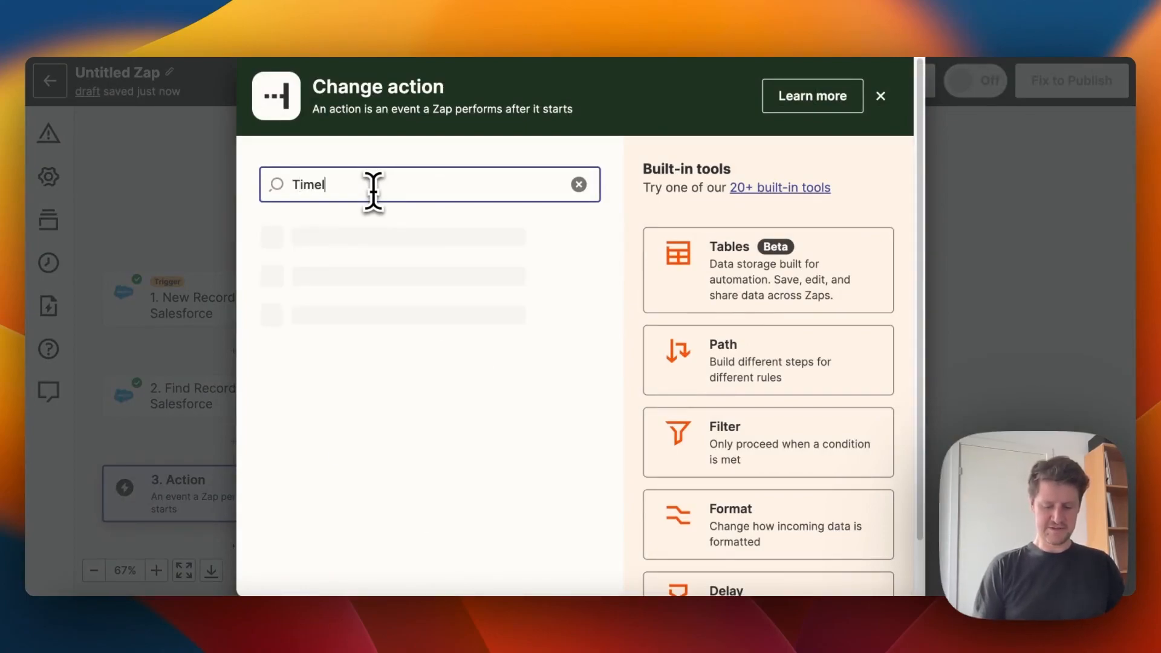
type("y Time")
left_click(374, 333)
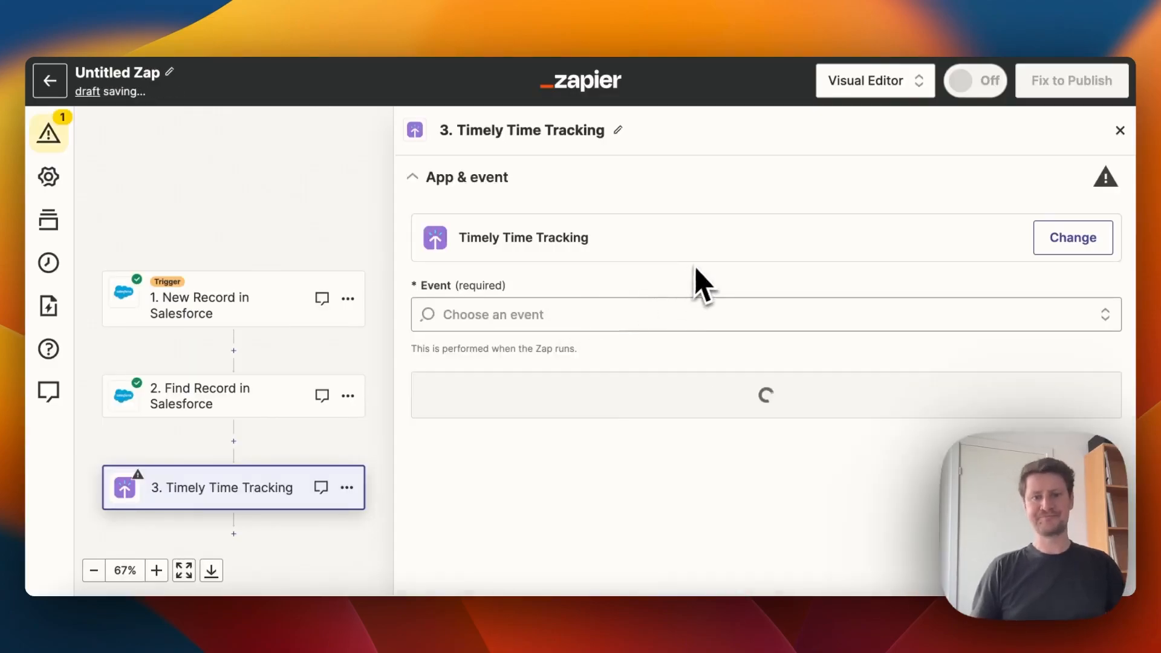
Step: Choose the Find Client event for the Timely step and continue with the connected Timely account
left_click(635, 317)
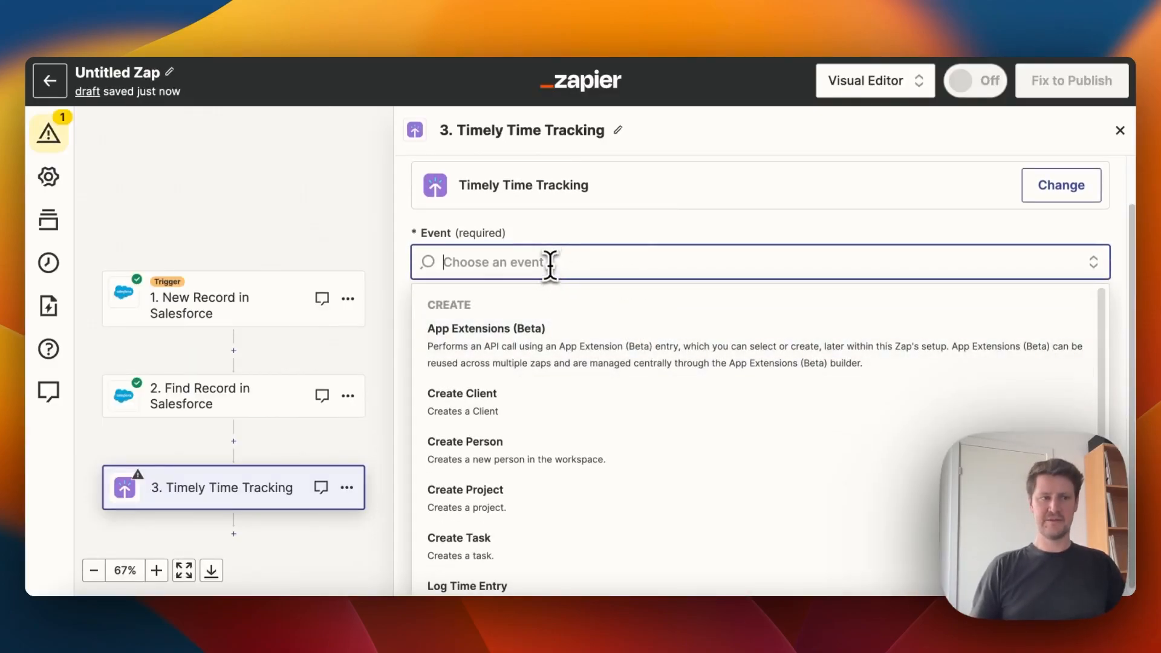
type("Find")
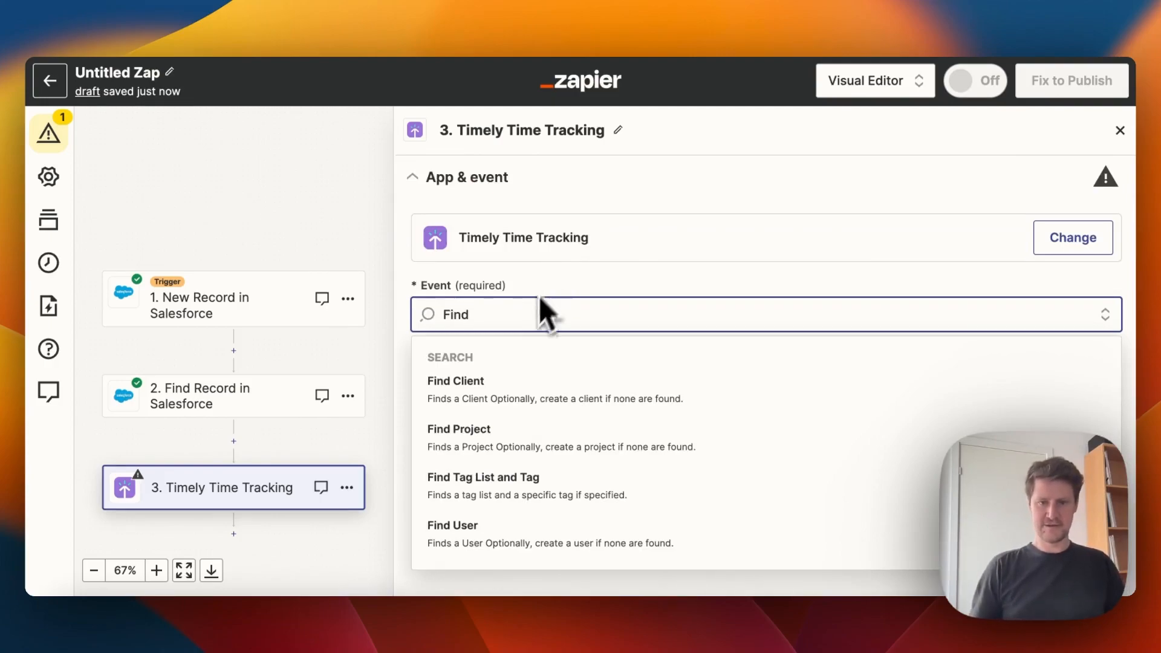
left_click(520, 393)
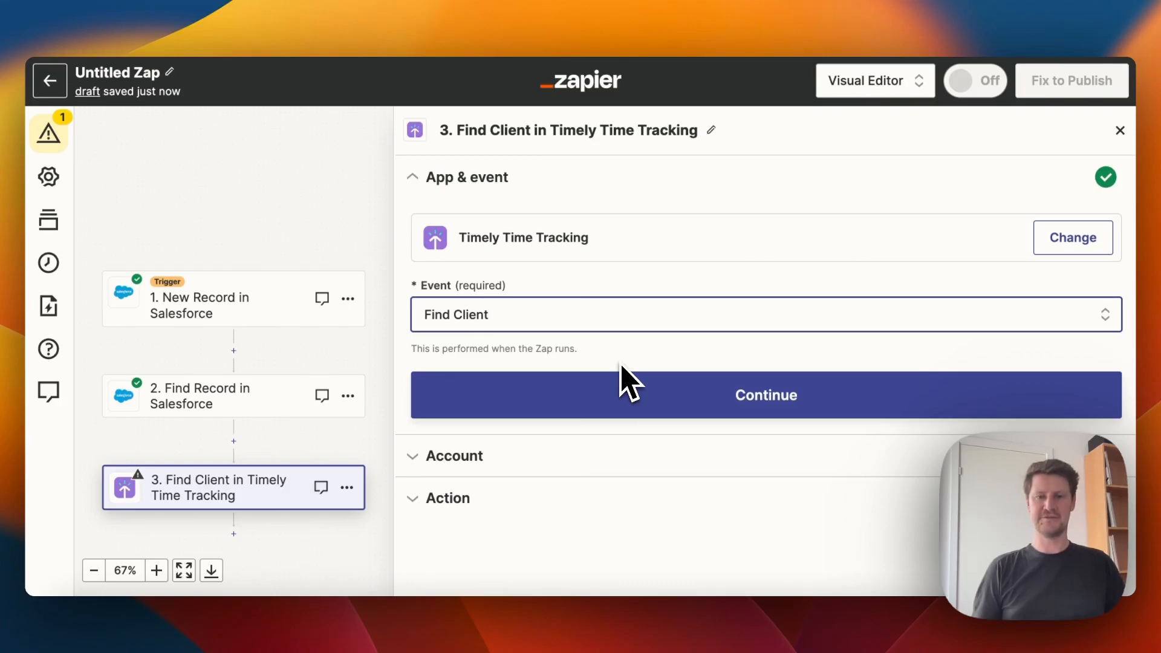
left_click(652, 407)
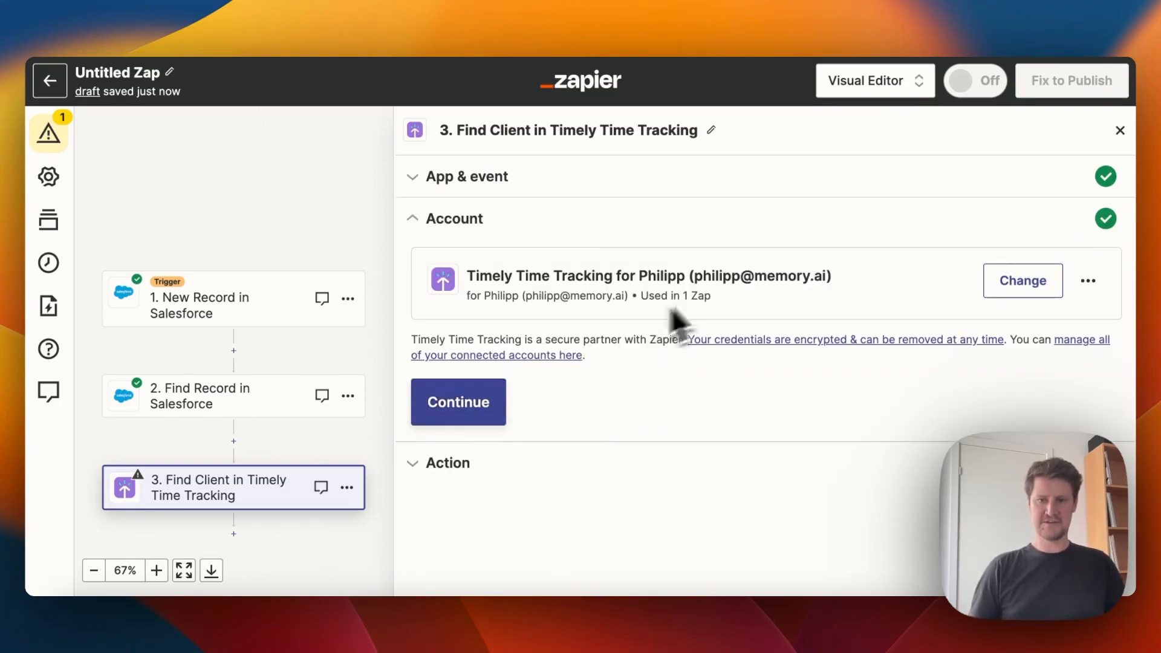
left_click(478, 406)
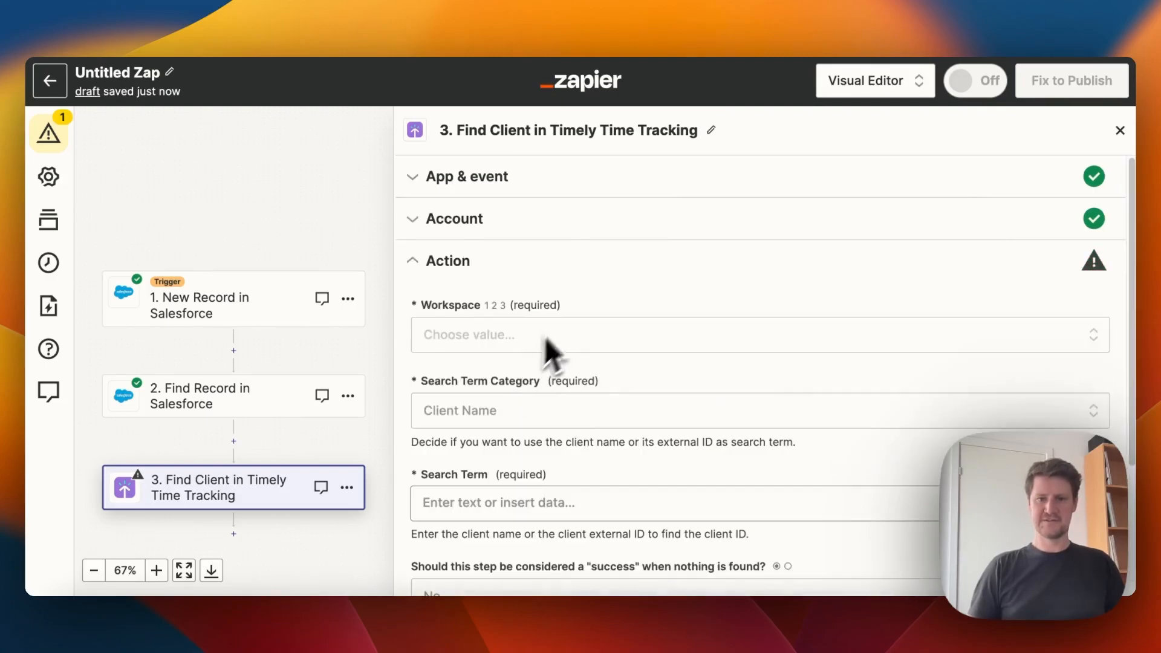
left_click(560, 343)
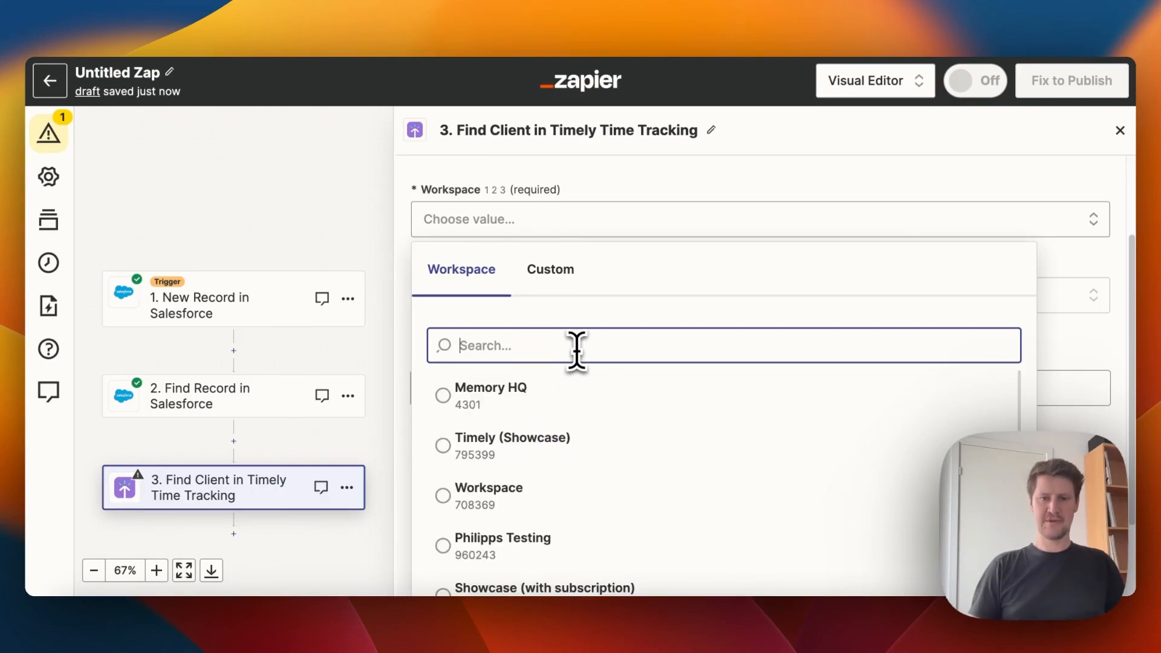
left_click(522, 502)
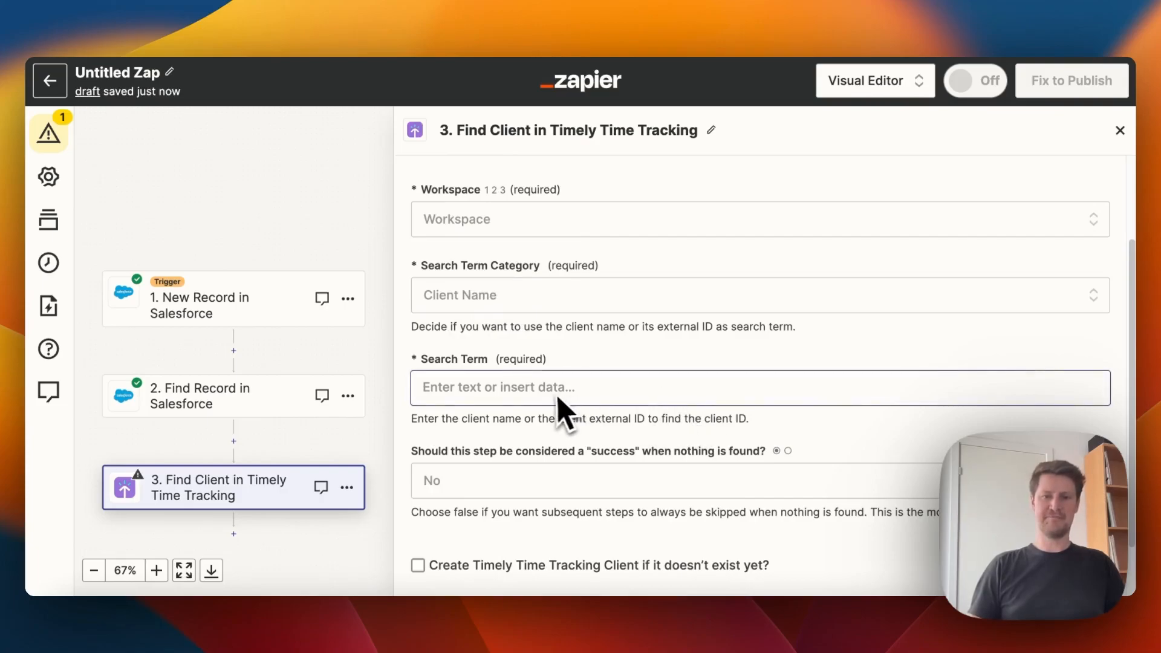
left_click(539, 393)
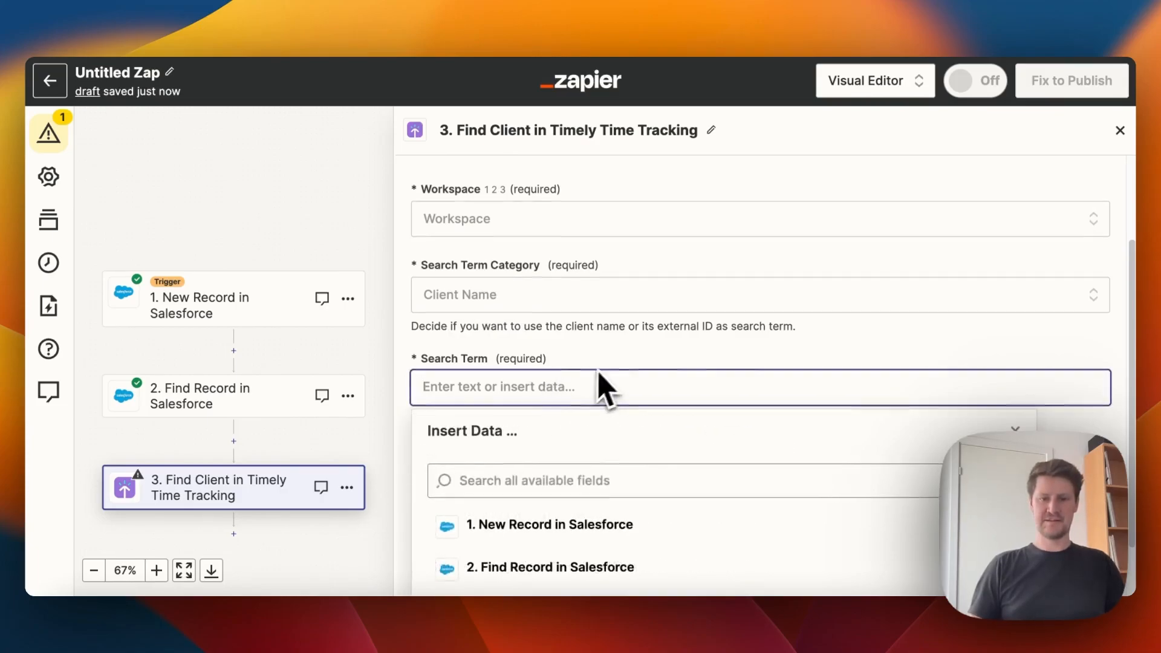
left_click(579, 511)
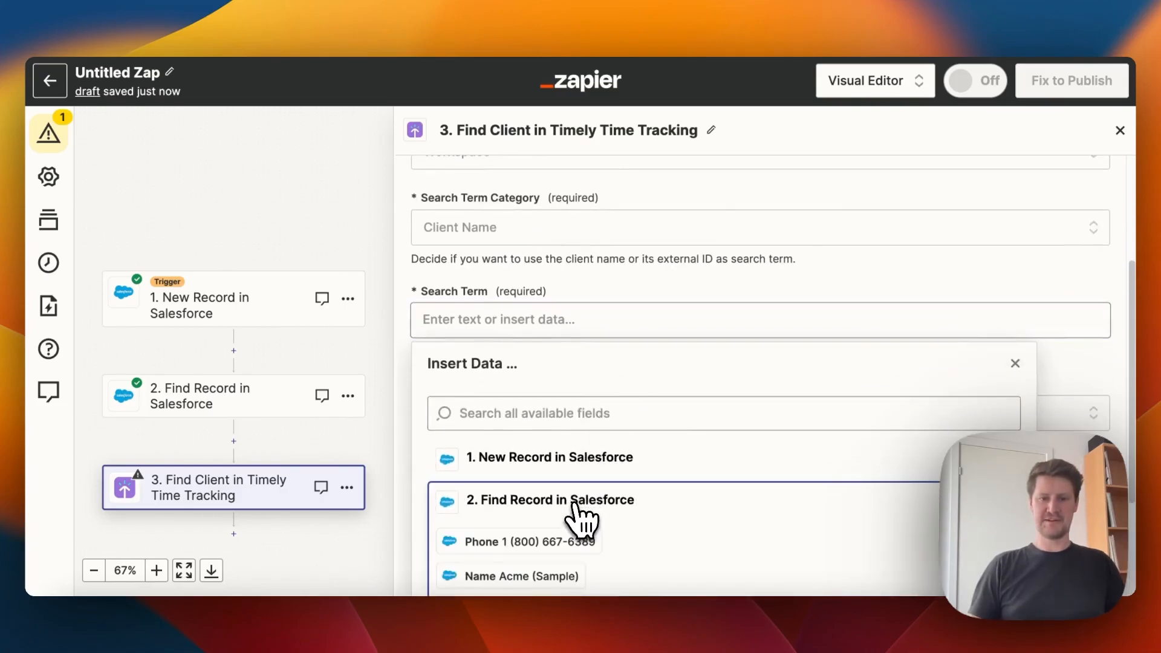
scroll(659, 415, "down", 3)
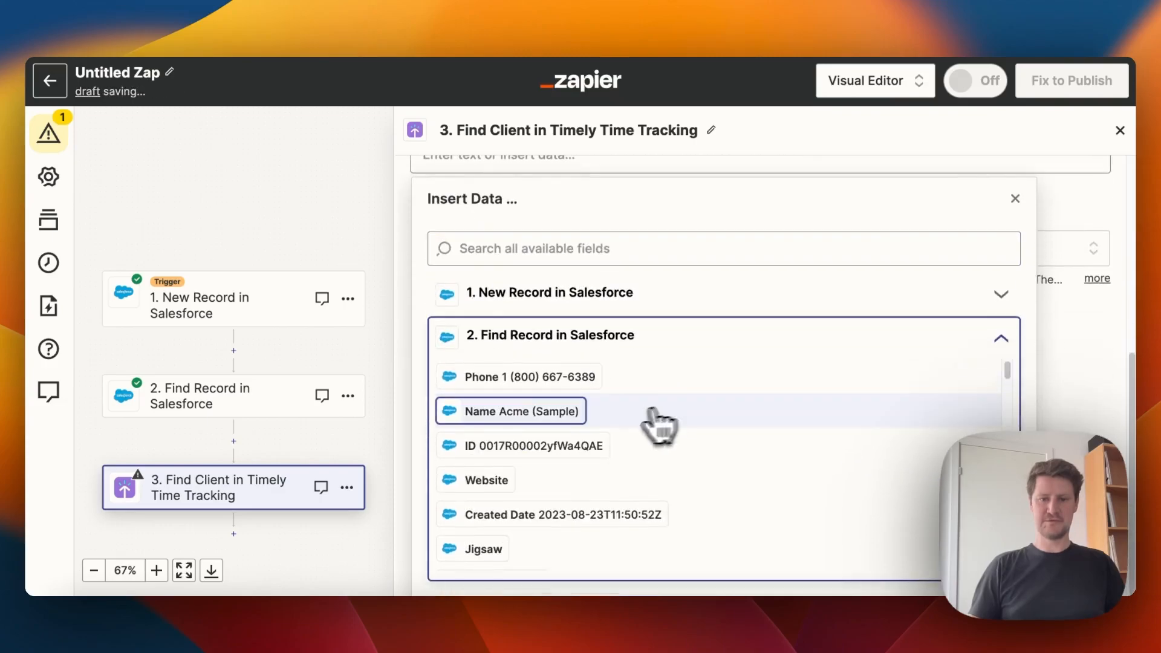
left_click(541, 417)
scroll(734, 326, "down", 2)
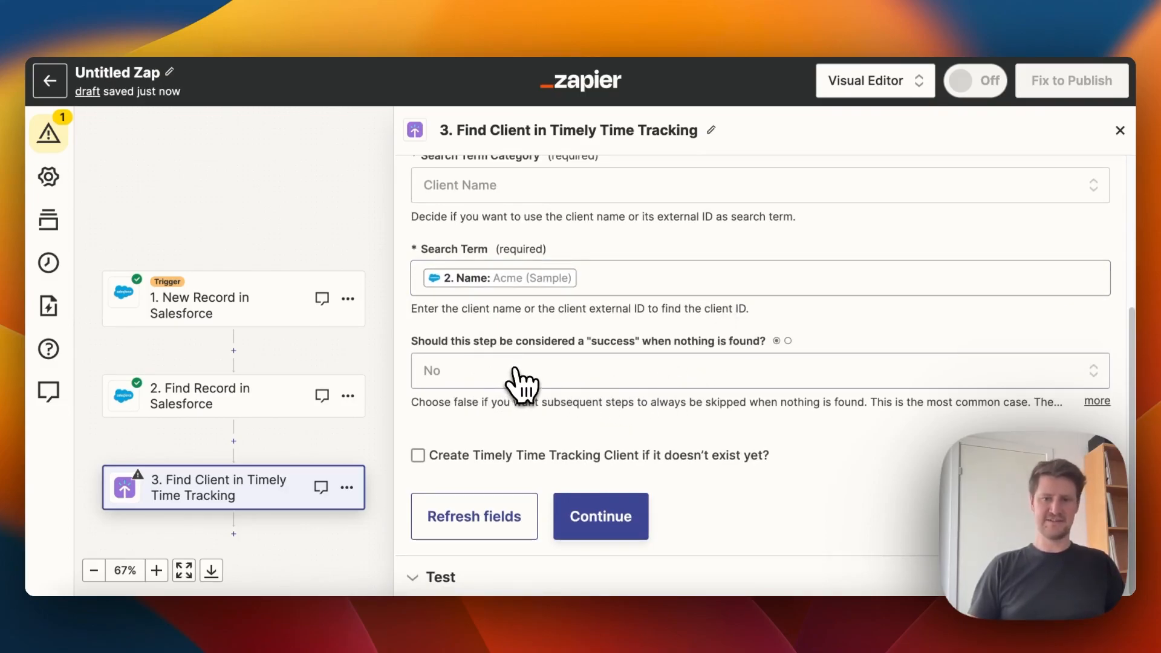
Step: Count Find Client as a success when nothing is found, and enable creating the Timely client if it doesn't exist yet
left_click(557, 370)
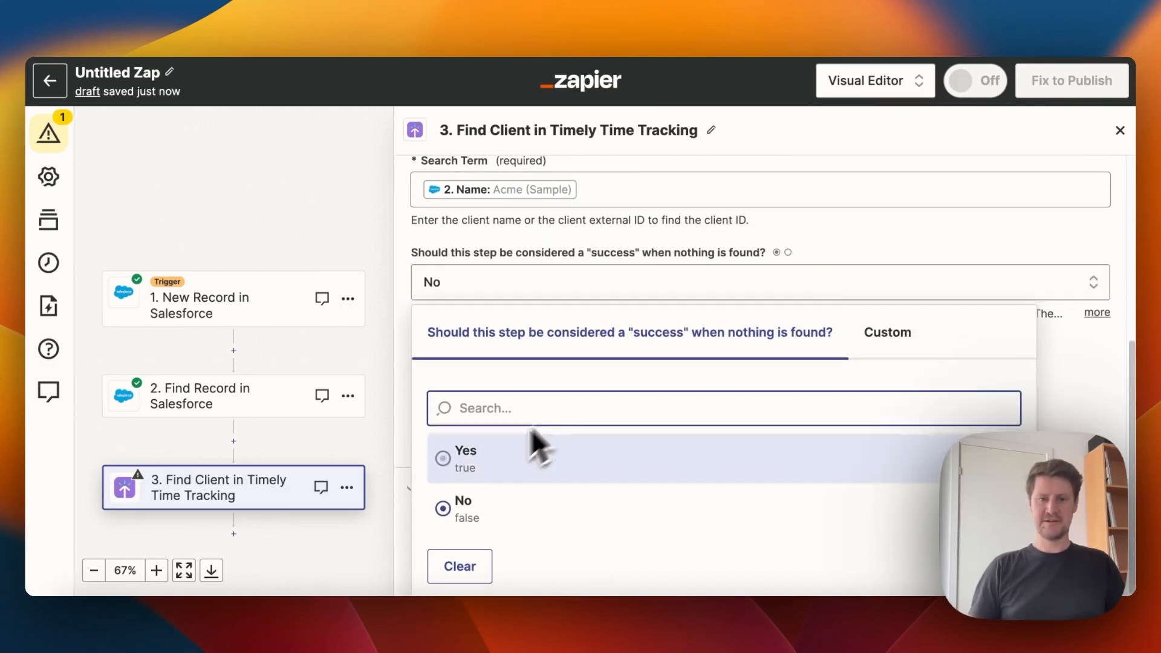
left_click(473, 459)
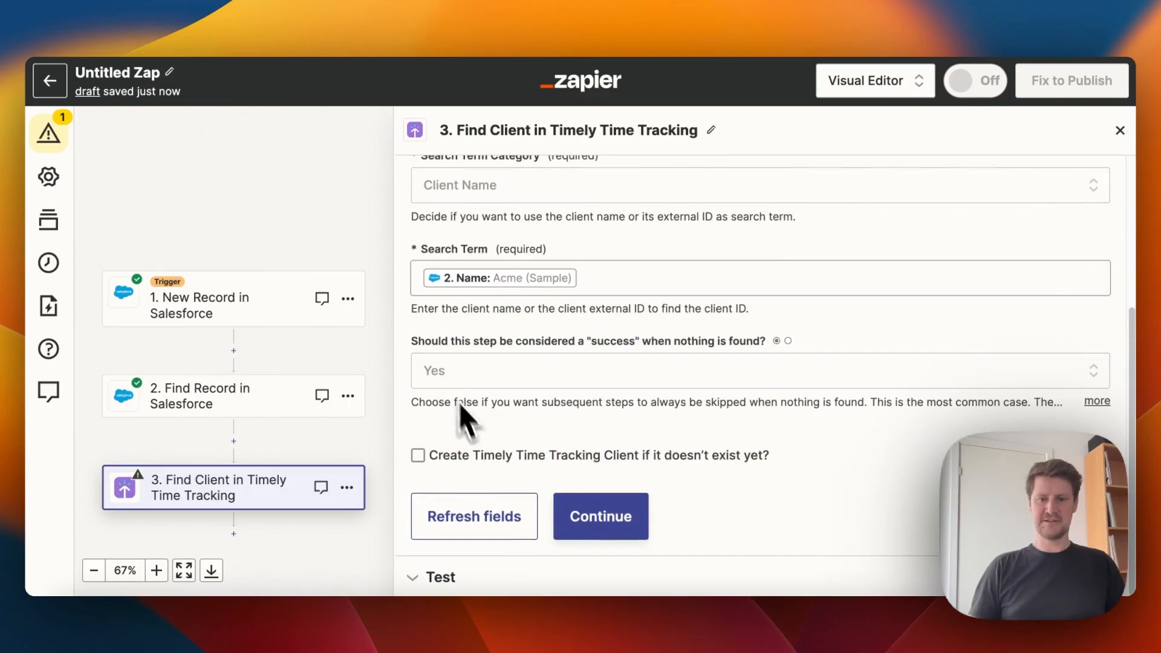
left_click(419, 456)
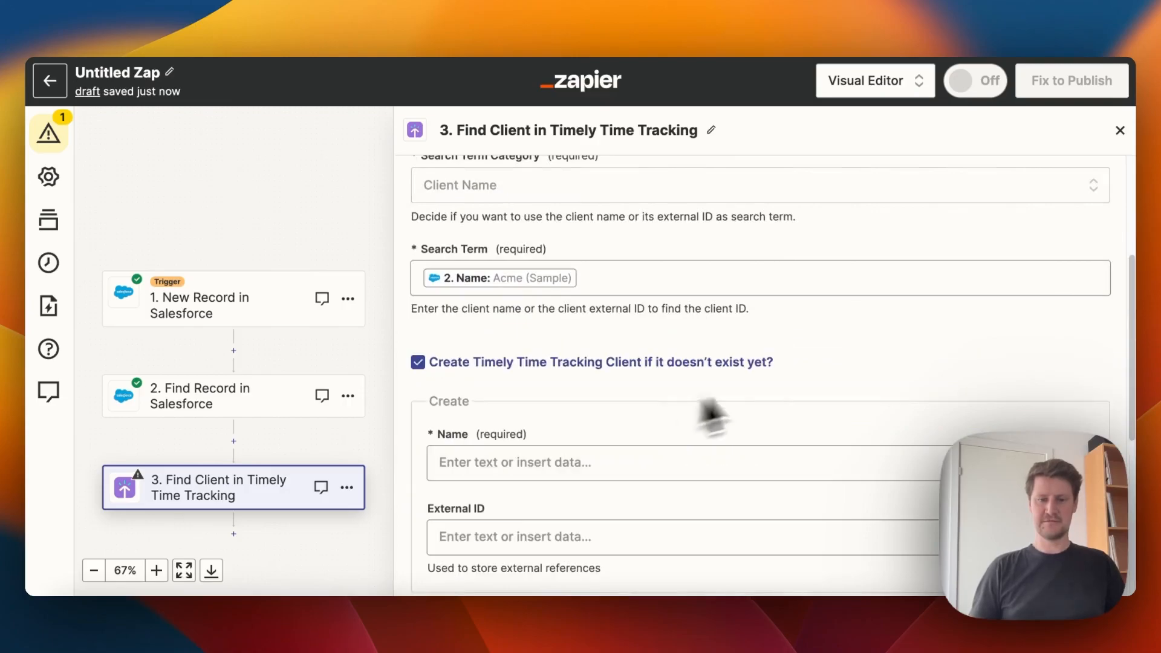
Step: Map the name of the client being created to the account Name from step 2, Find Record
scroll(824, 379, "down", 3)
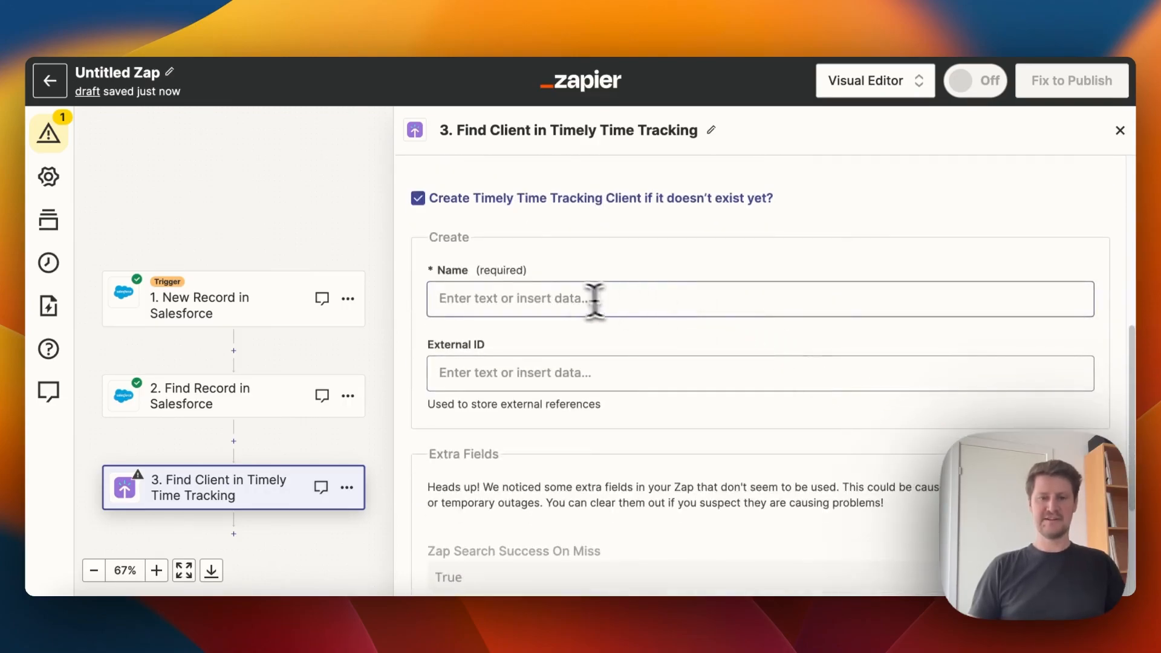
left_click(566, 297)
left_click(558, 480)
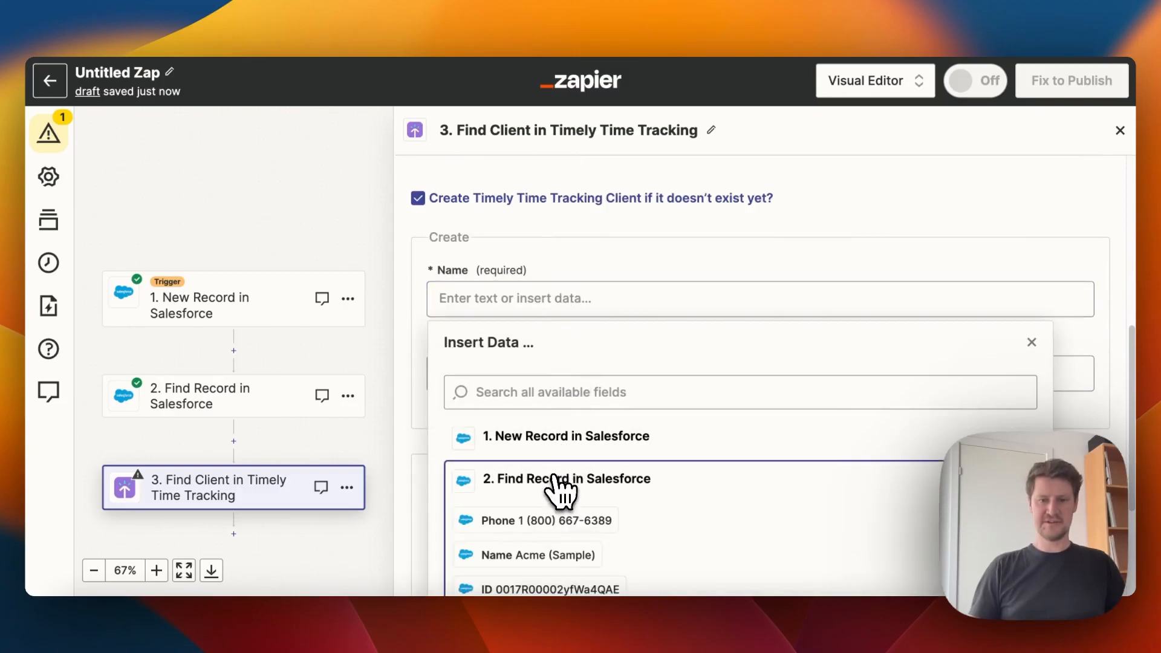
scroll(577, 490, "down", 2)
left_click(555, 461)
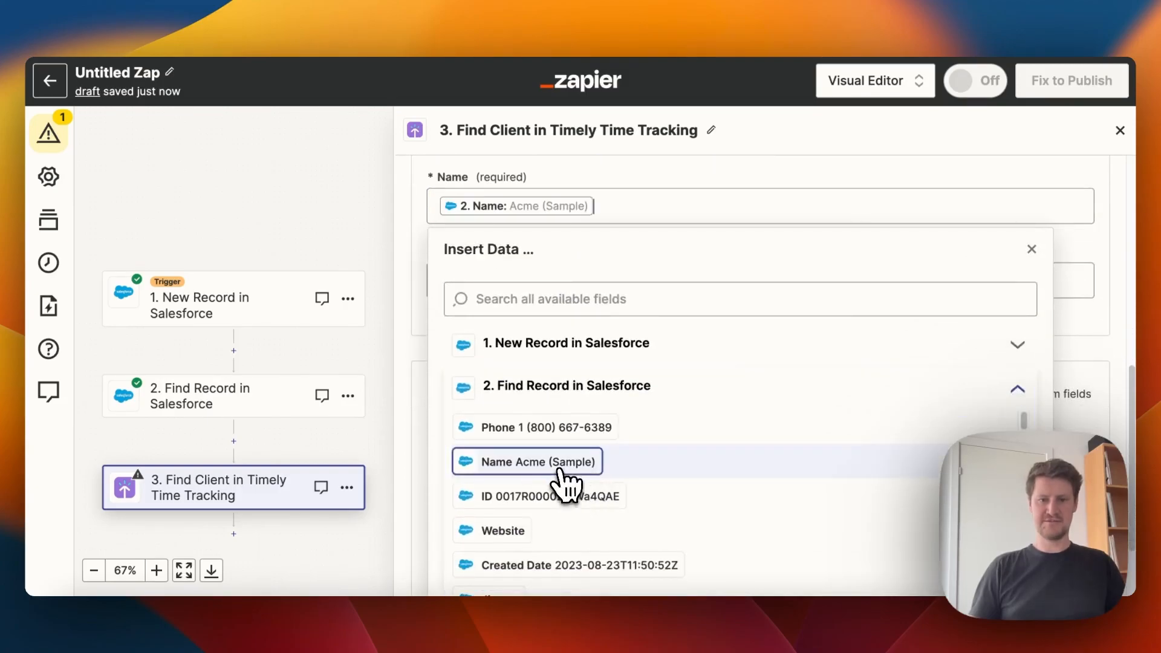
left_click(420, 242)
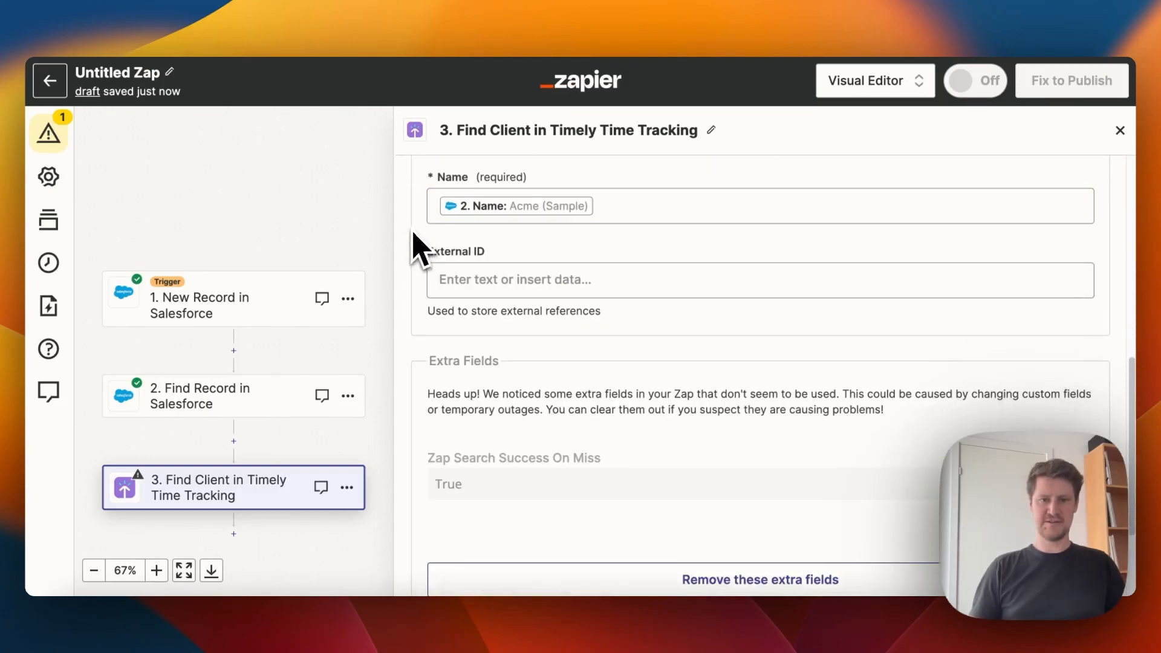
Step: Map the new client's External ID to the account ID from step 2, Find Record
left_click(495, 281)
left_click(590, 475)
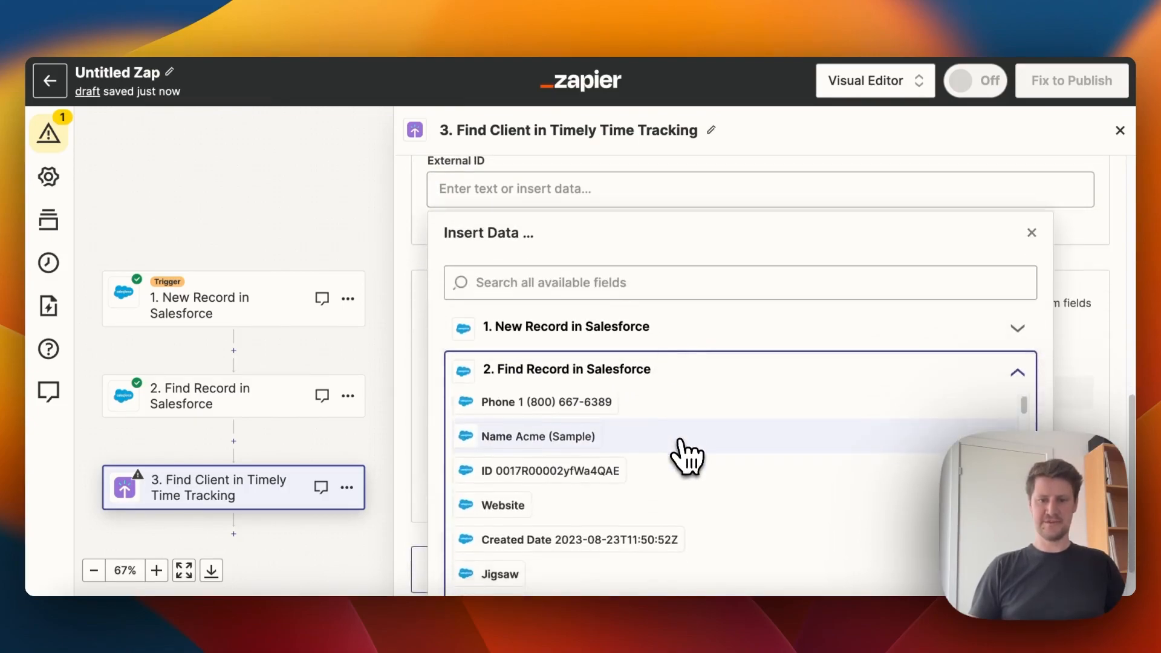
scroll(686, 457, "down", 1)
left_click(565, 444)
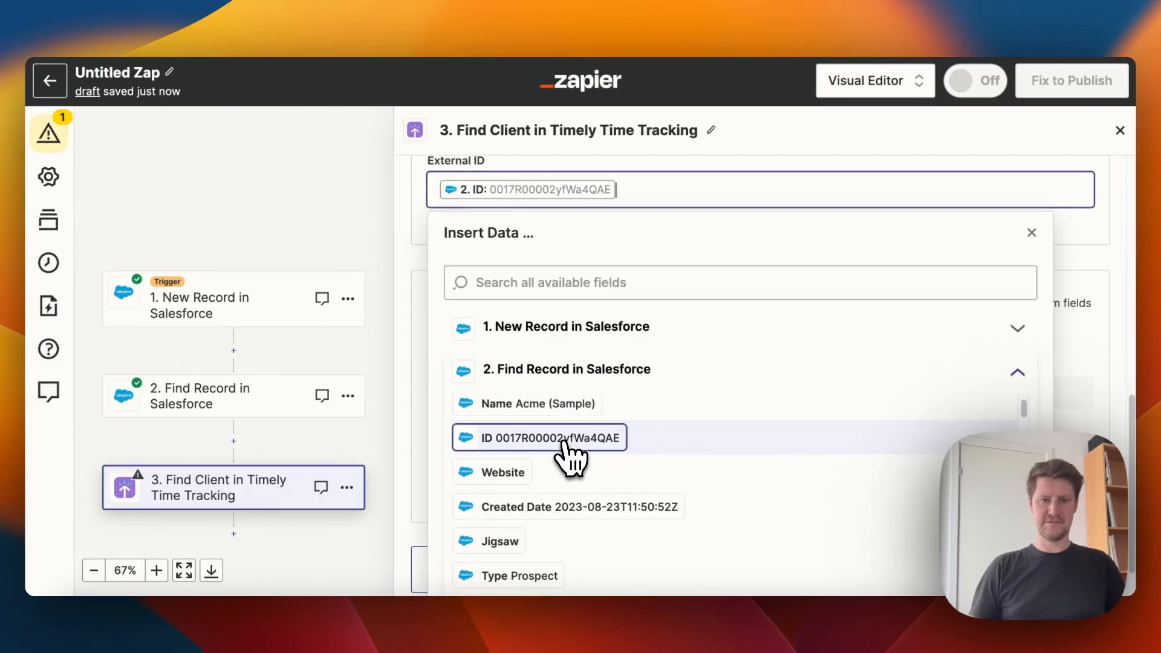
left_click(414, 254)
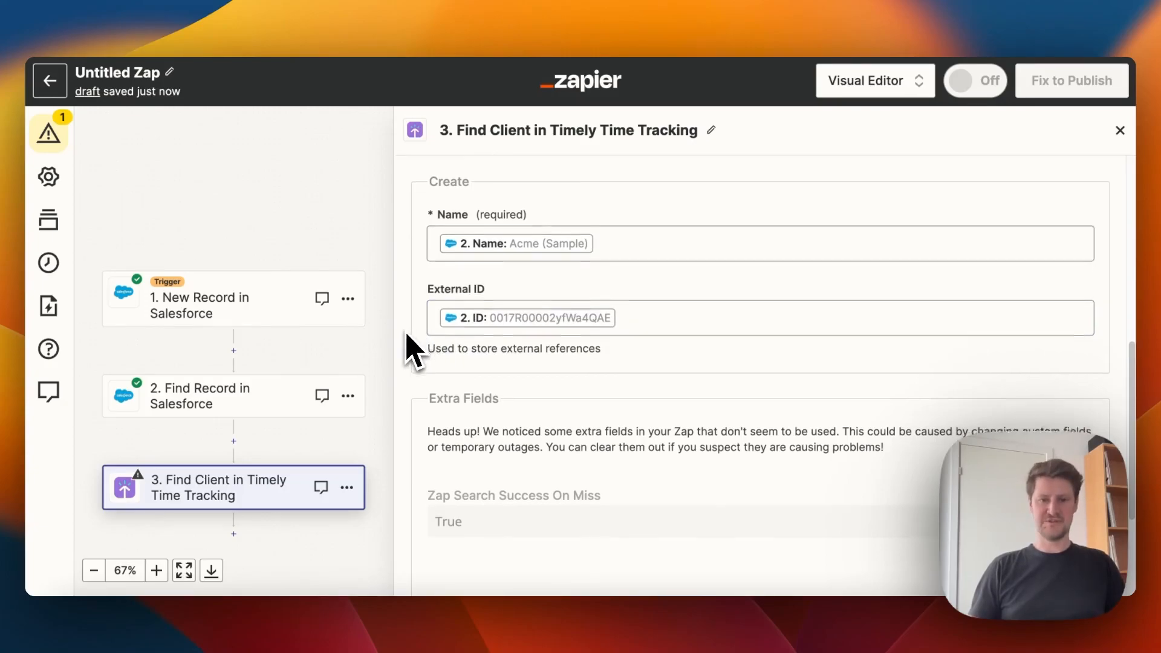
Step: Proceed to the Find Client step's test and run it
scroll(417, 357, "down", 3)
left_click(612, 532)
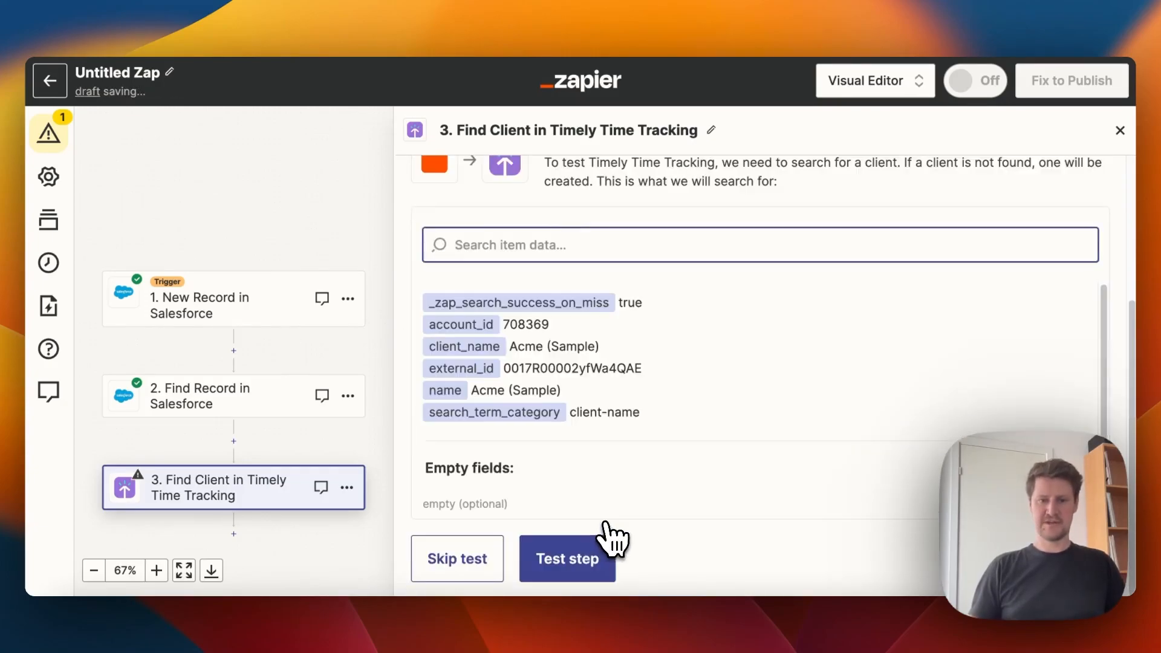
left_click(596, 556)
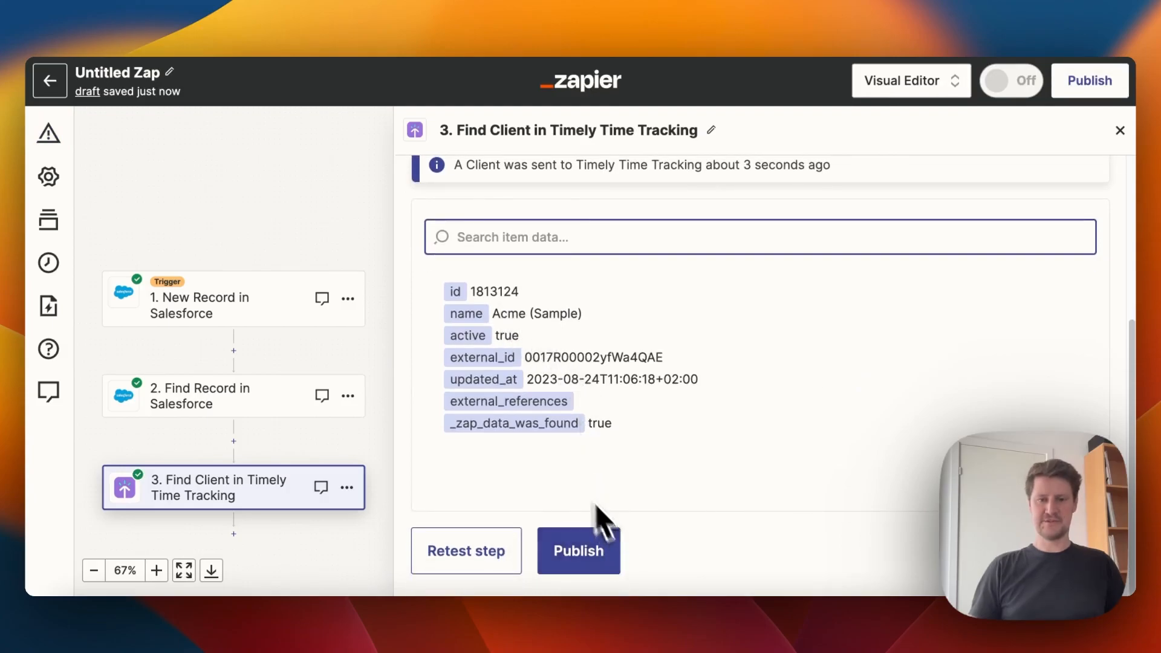
Step: Add a fourth step after Find Client that uses Salesforce with the Find Record event
left_click(234, 533)
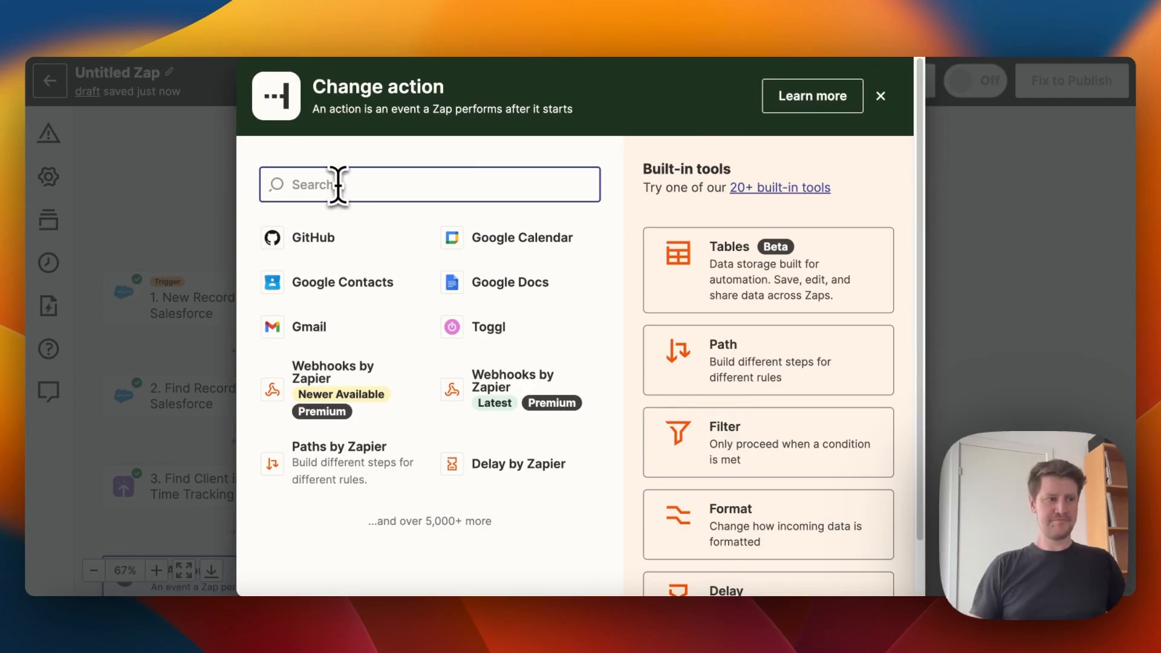
type("Saesforce")
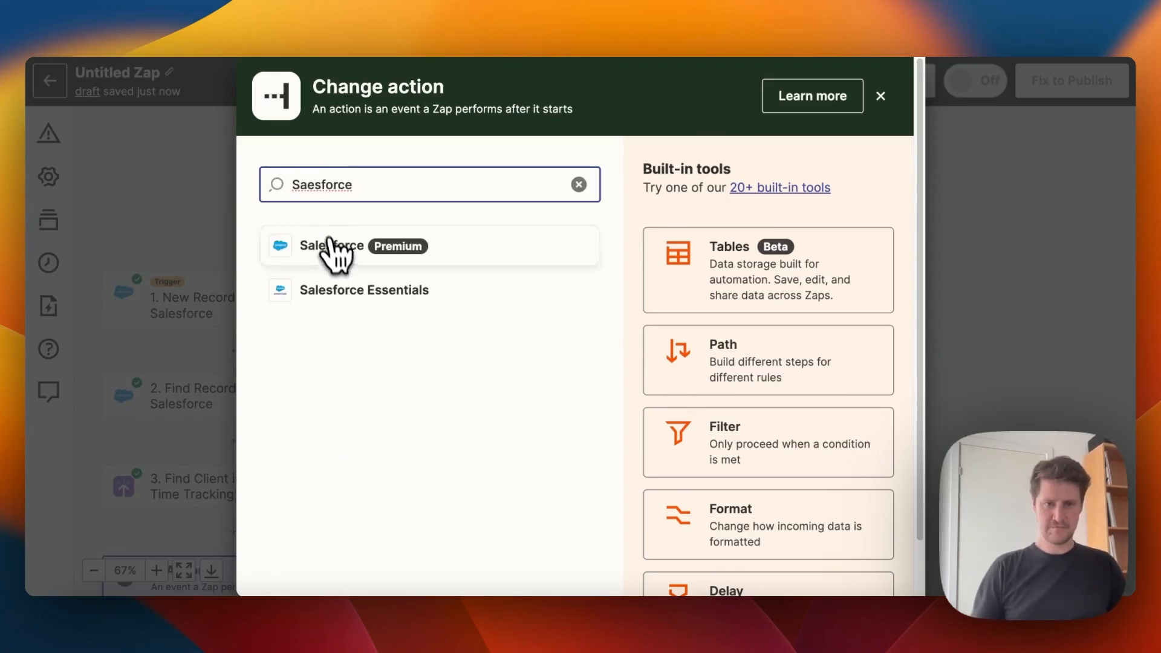
left_click(331, 246)
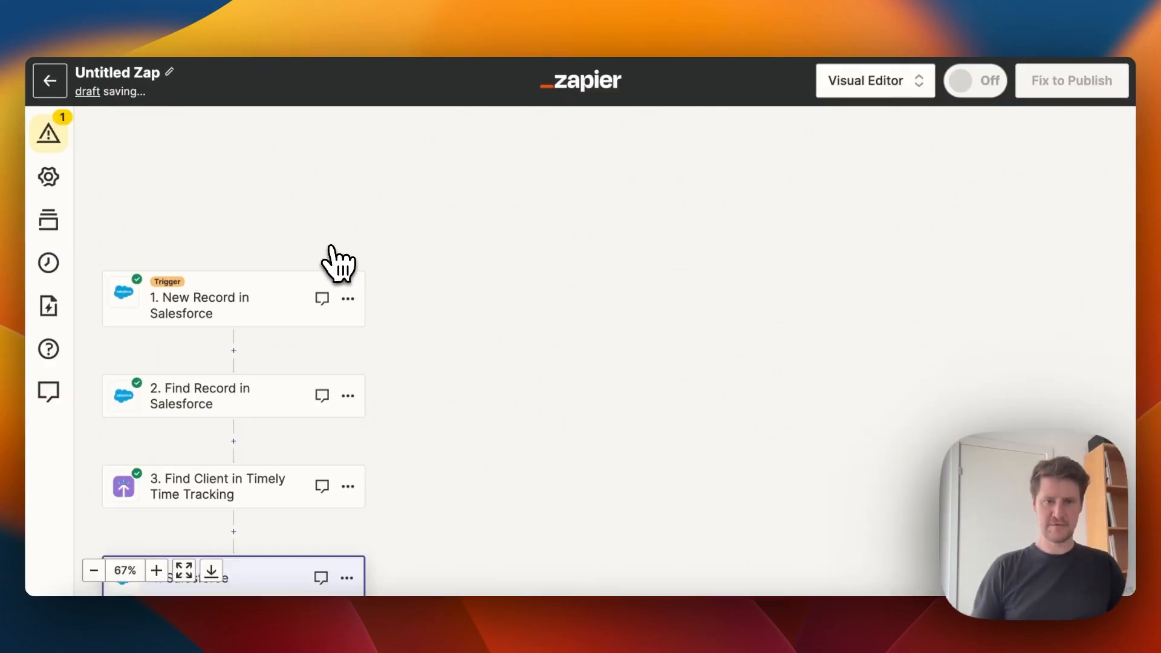
left_click(532, 314)
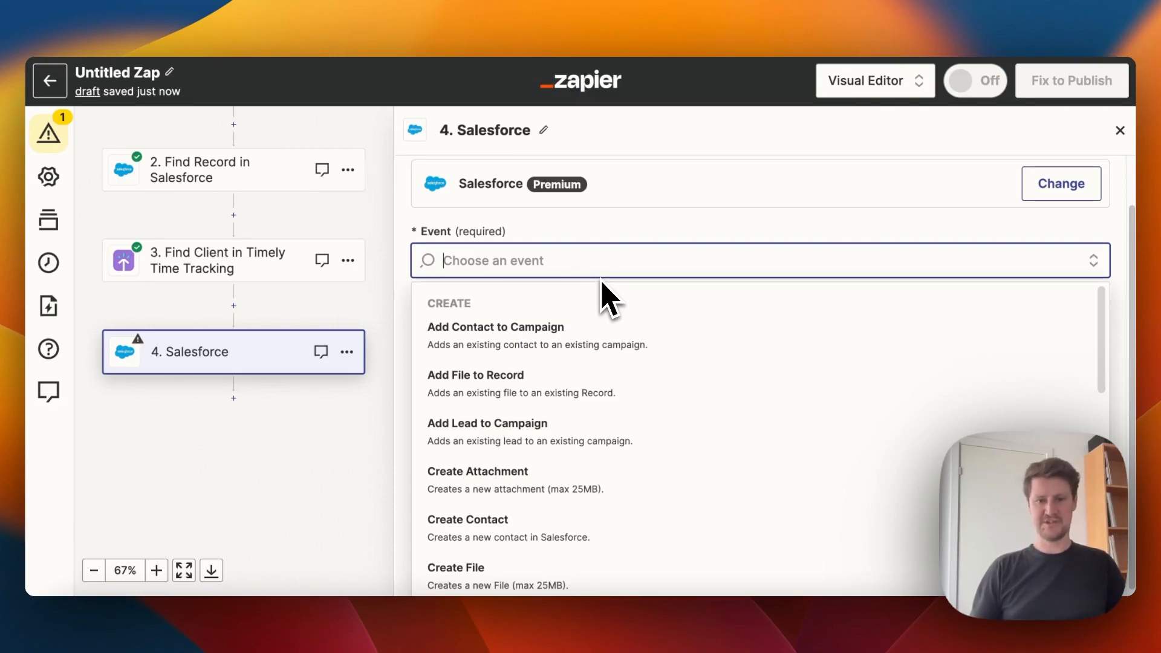
type("Find Record")
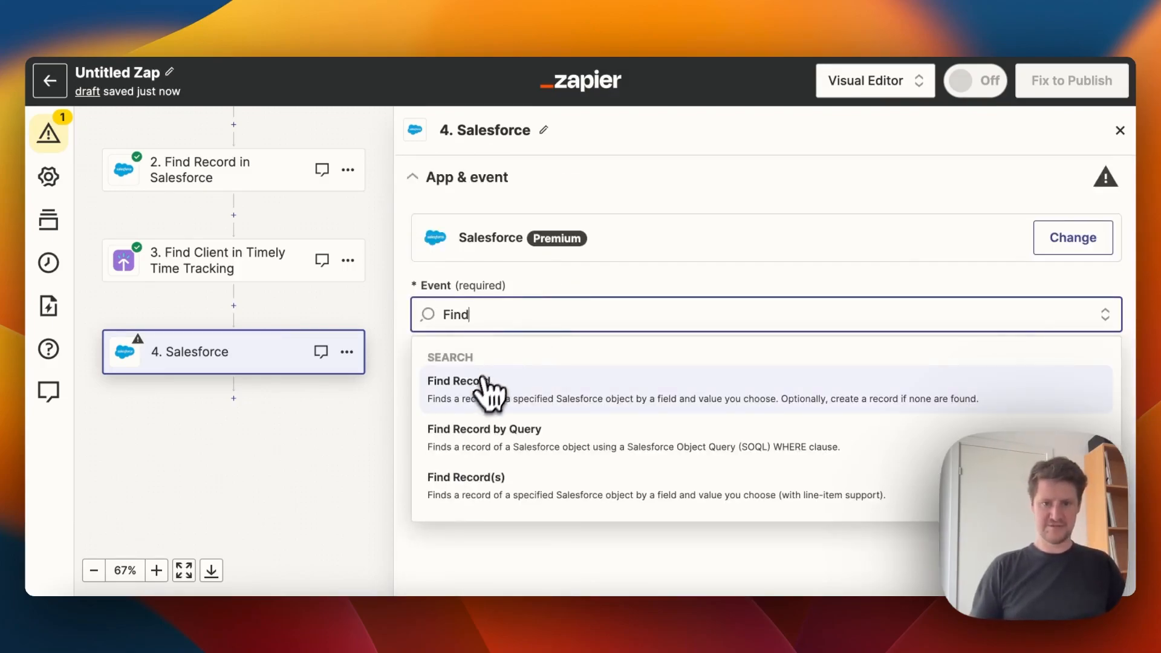
left_click(484, 389)
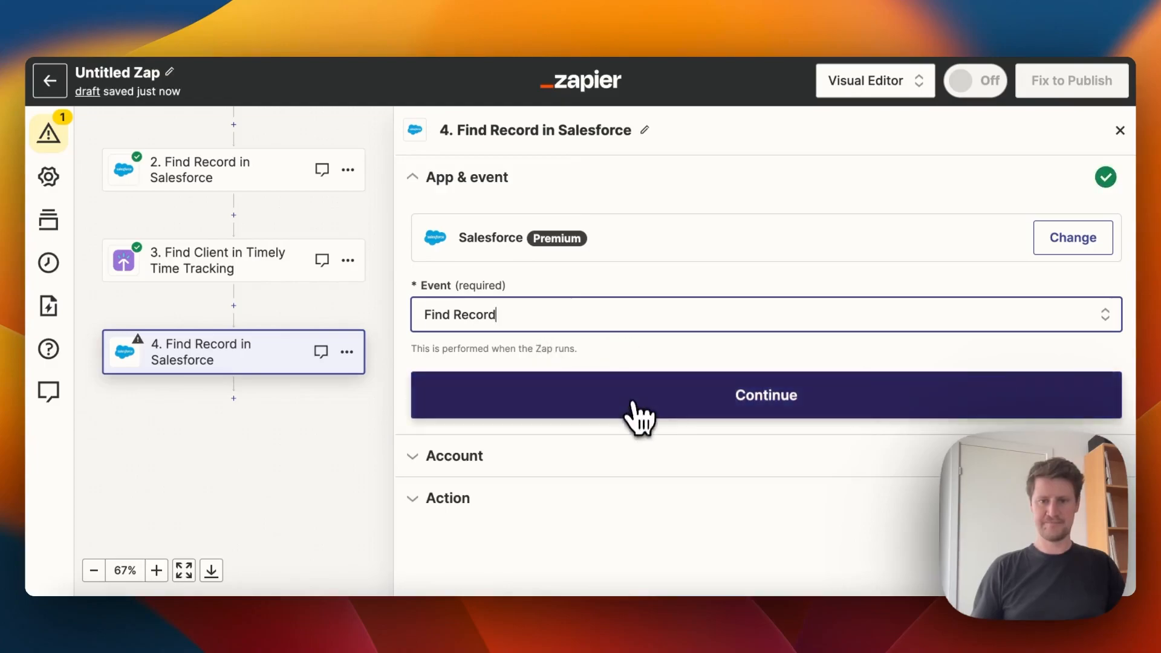
Step: Confirm step 4's event and account, and set the Salesforce object to search for to User
left_click(635, 411)
left_click(459, 406)
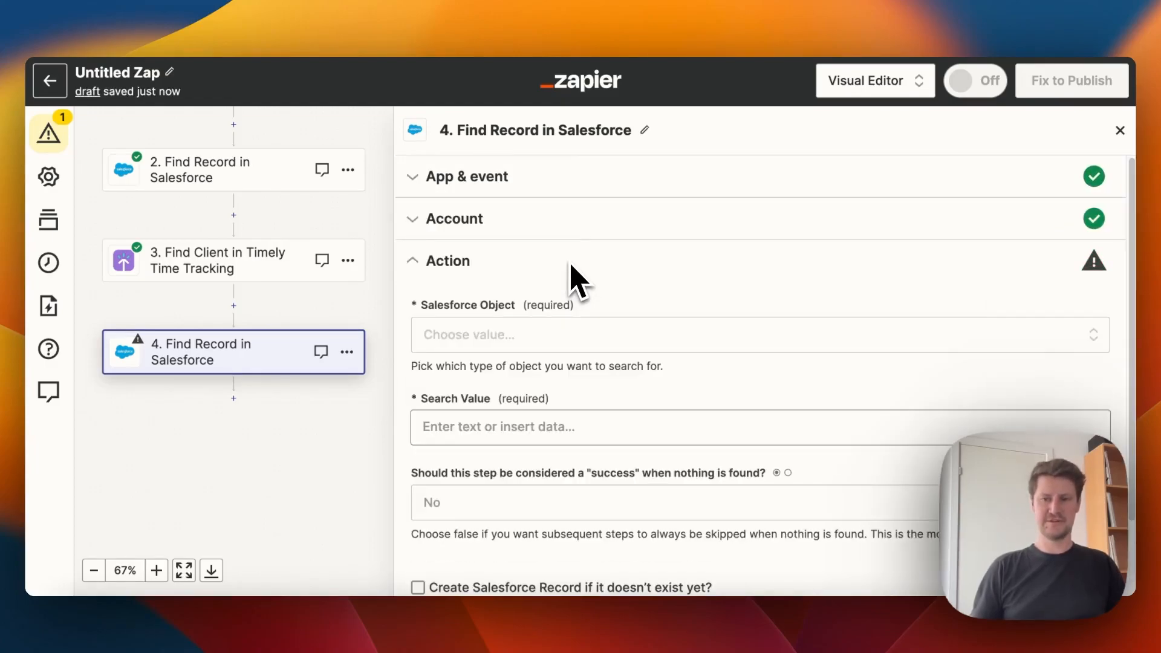
left_click(536, 339)
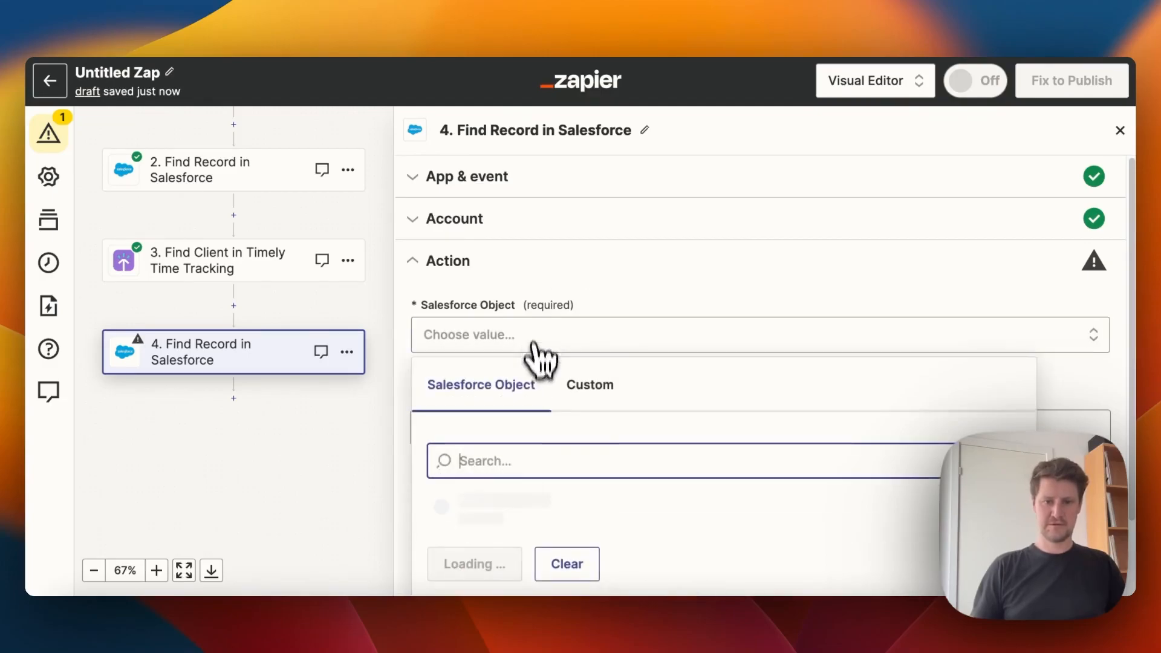
type("Us")
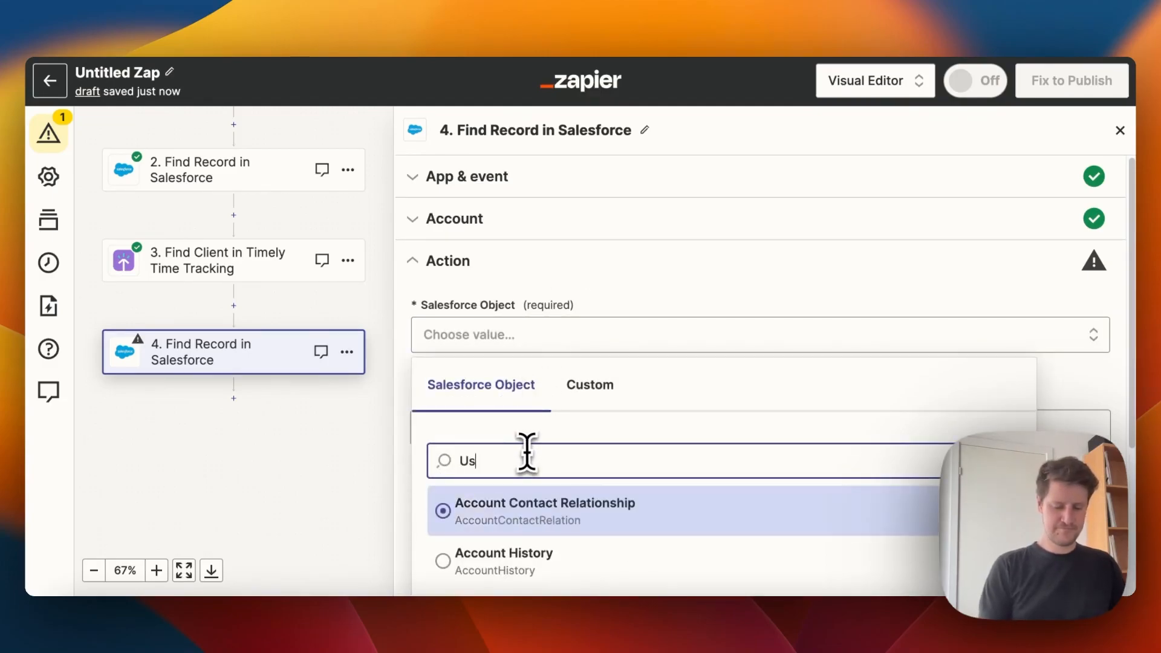
type("er")
scroll(731, 505, "down", 3)
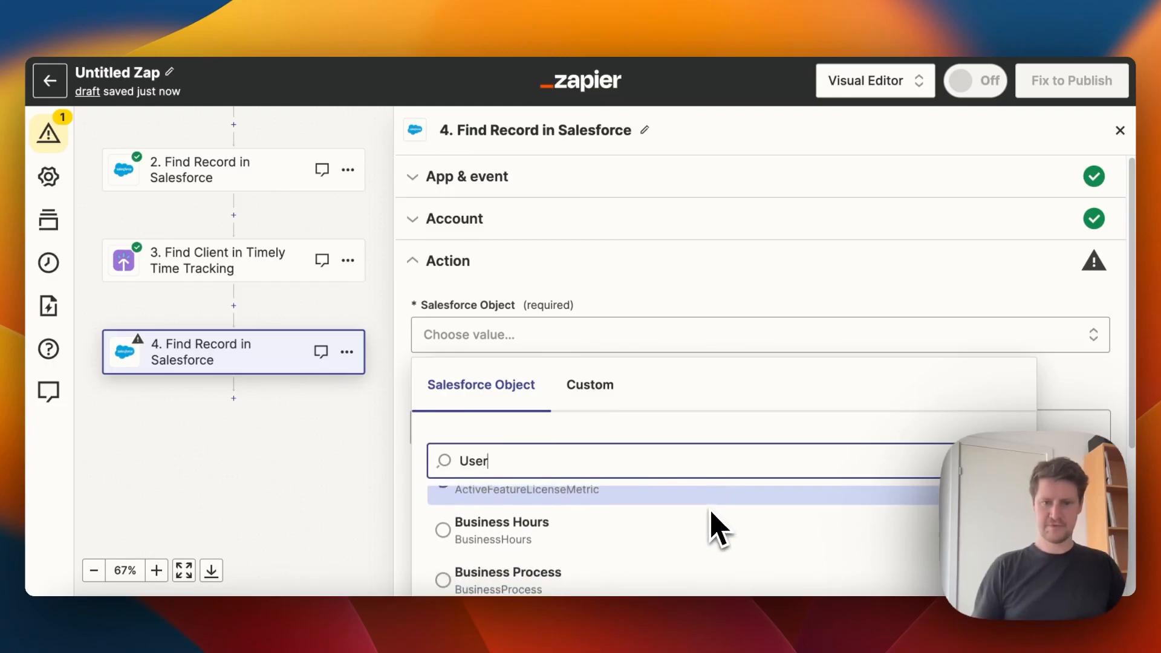
scroll(715, 527, "down", 5)
scroll(860, 380, "down", 3)
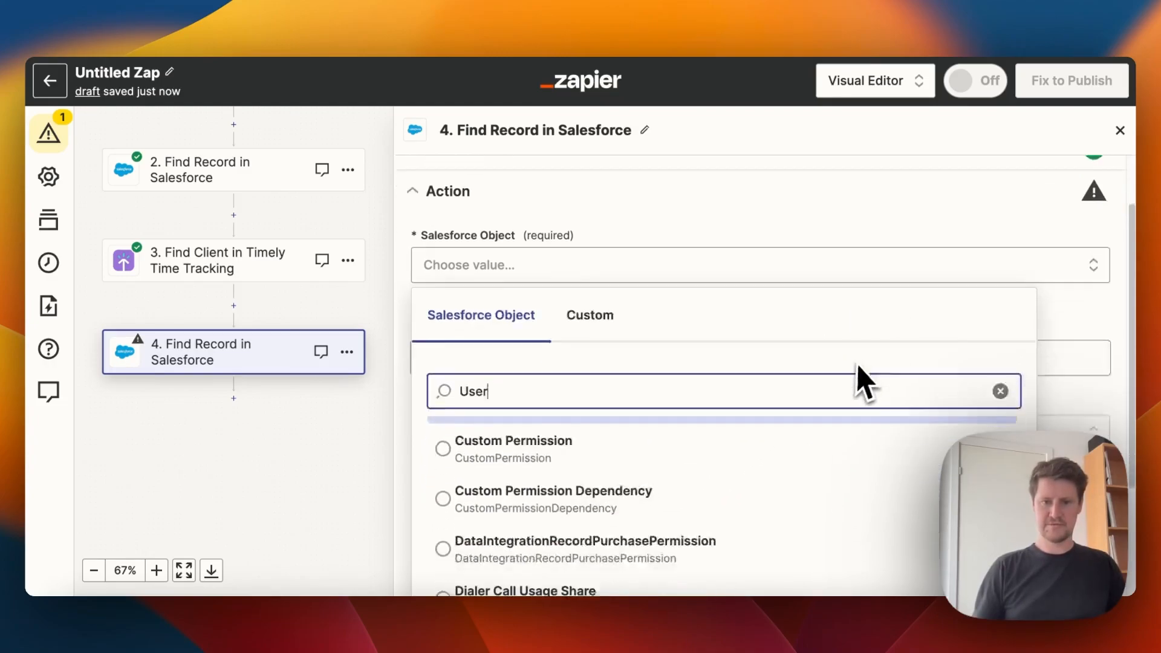
scroll(864, 352, "down", 10)
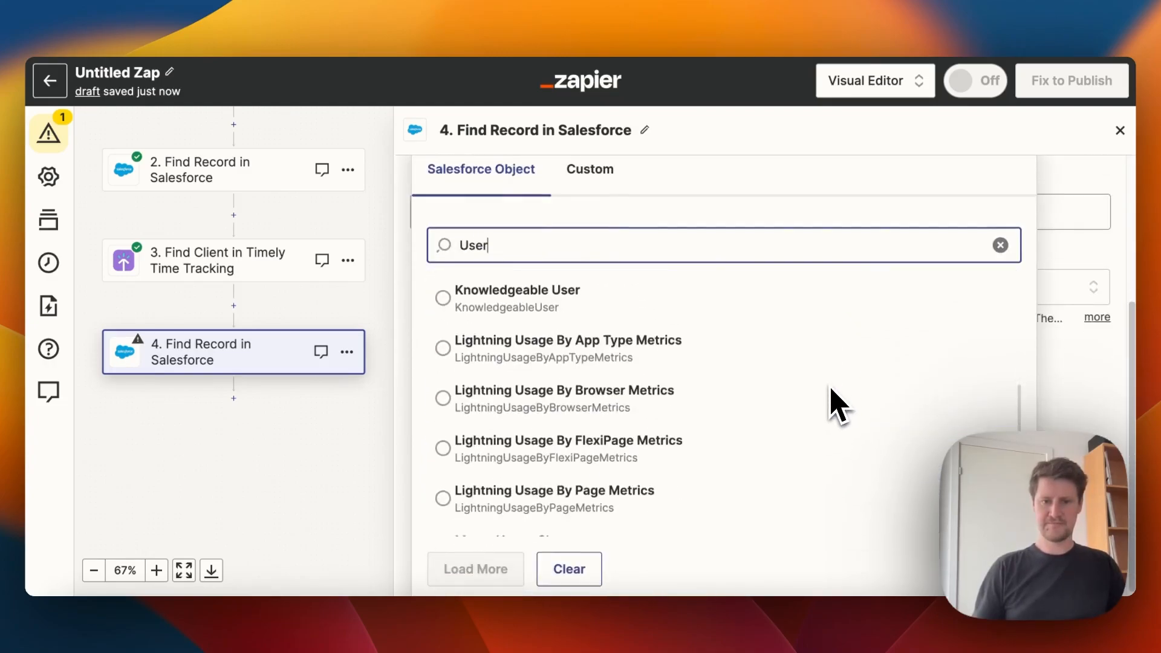
scroll(837, 405, "down", 5)
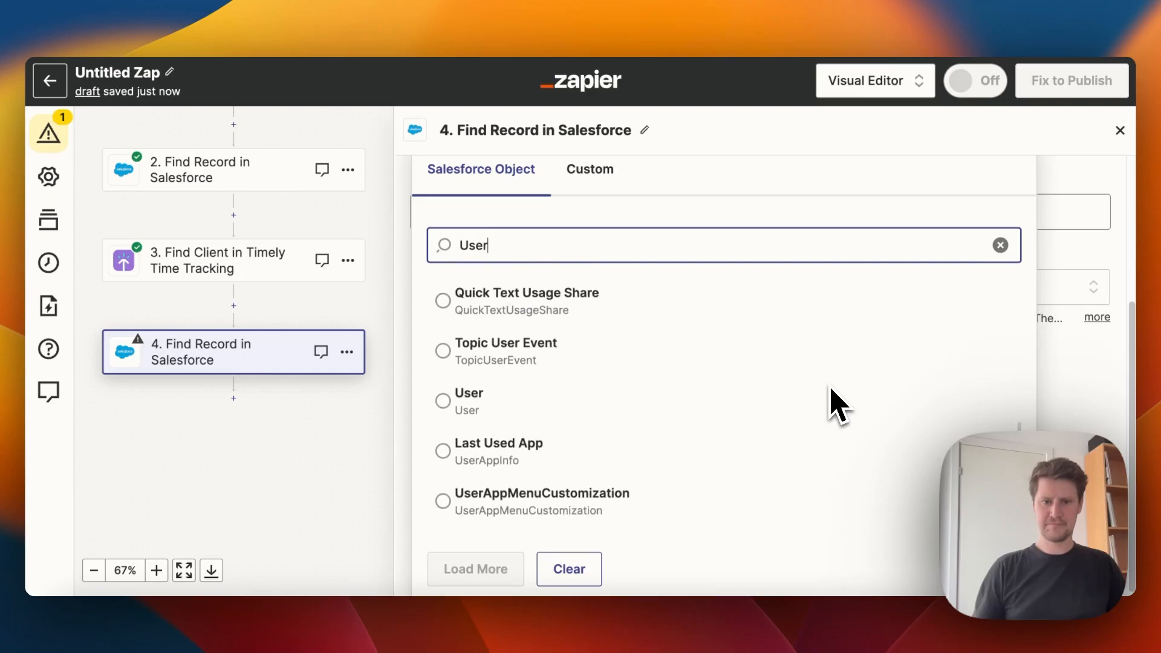
left_click(524, 382)
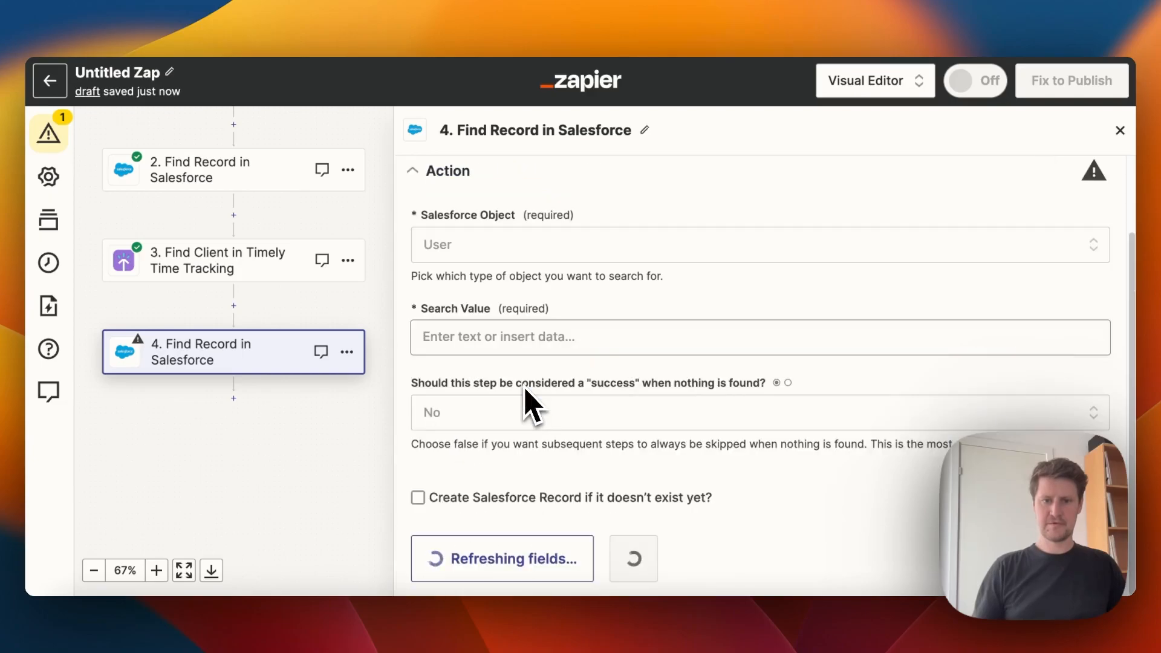
Step: Search by the User ID field in step 4, with the Owner Id from step 1, New Record, as search value
left_click(562, 341)
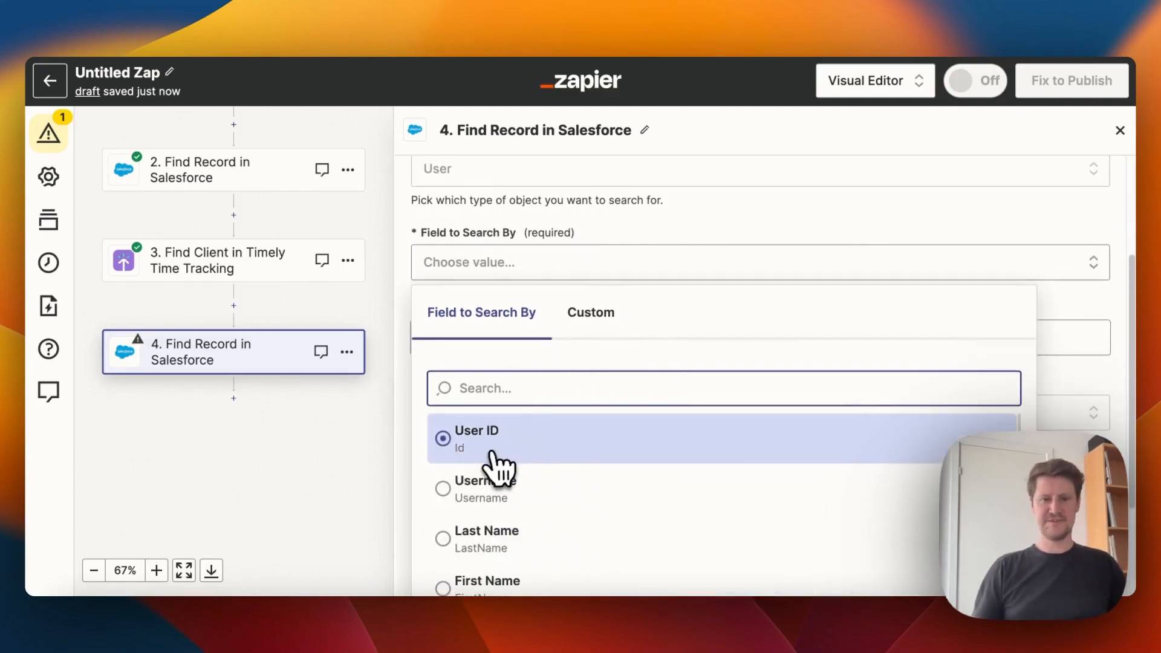
left_click(493, 462)
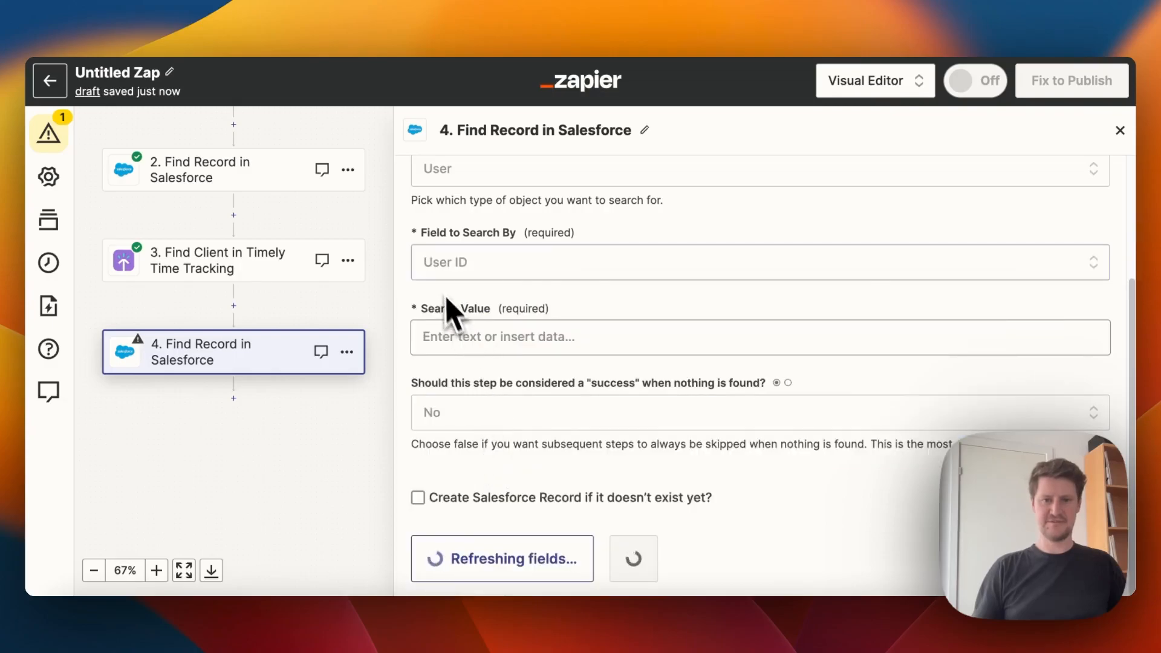
left_click(482, 338)
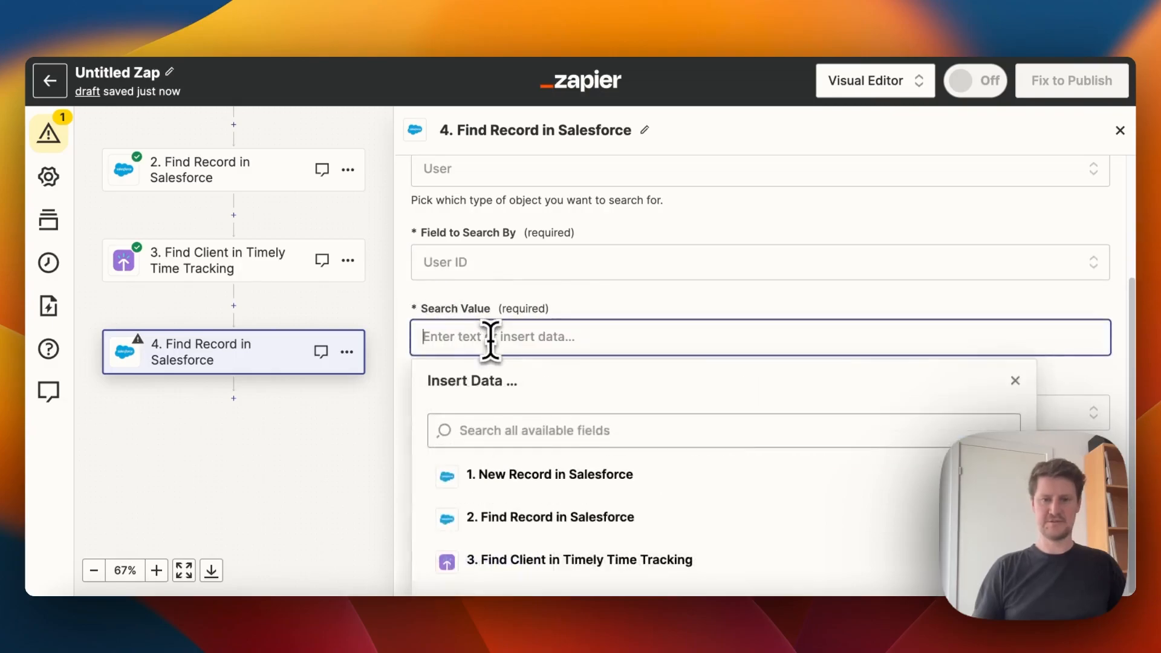
left_click(555, 491)
scroll(661, 406, "down", 5)
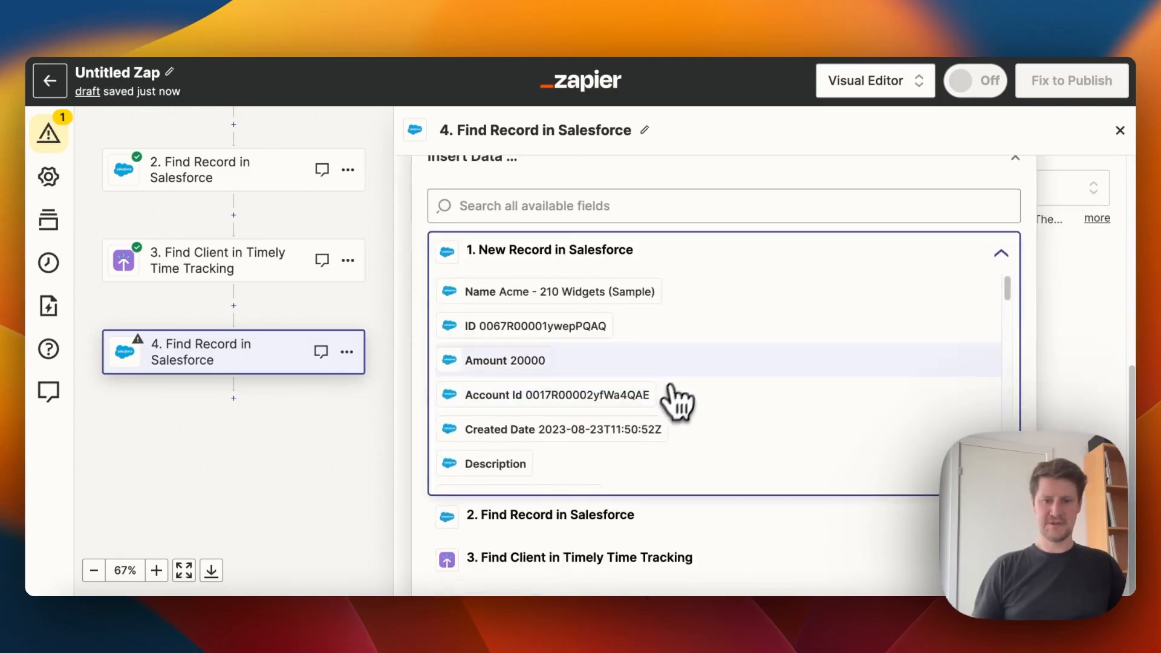
scroll(665, 339, "down", 6)
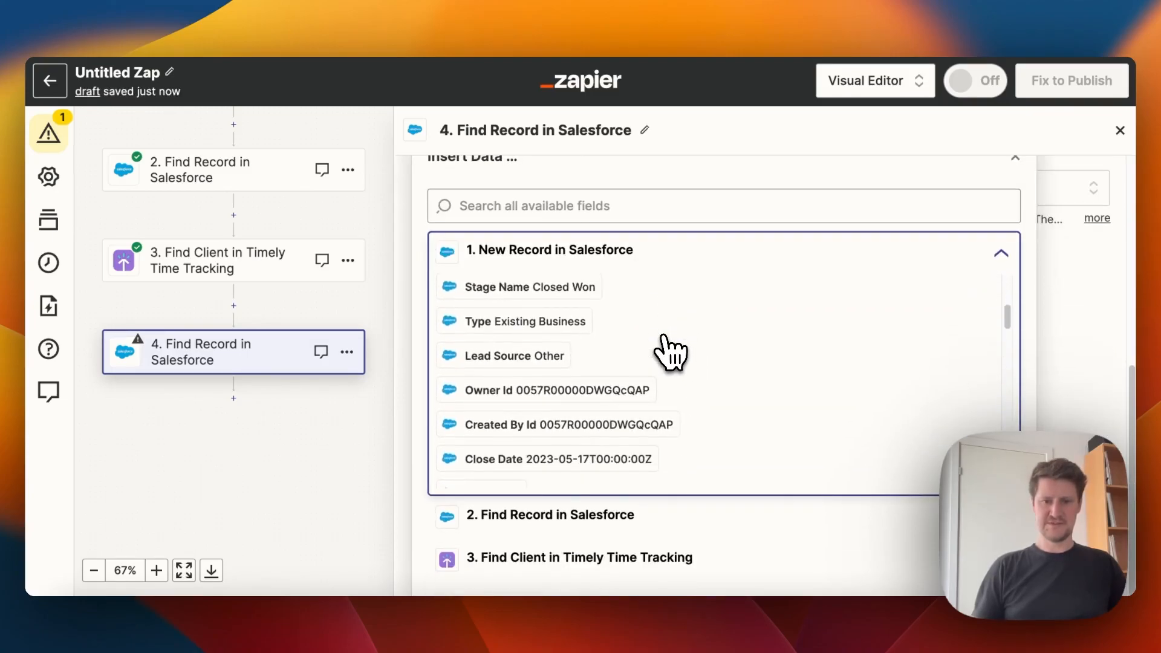
left_click(628, 402)
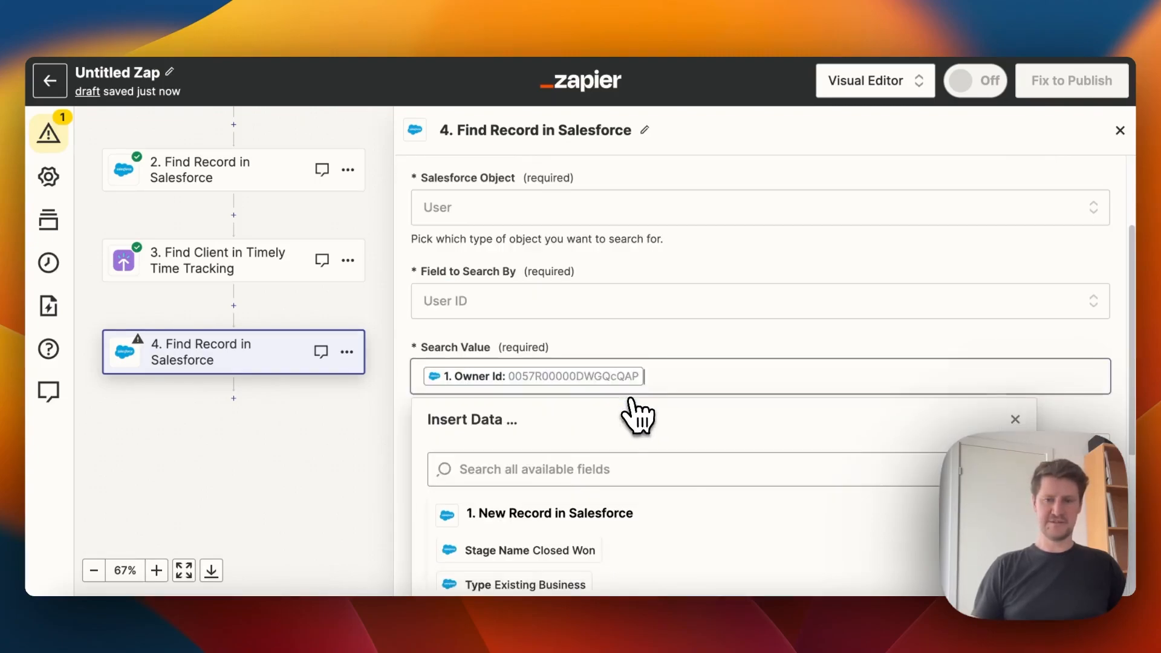
left_click(403, 356)
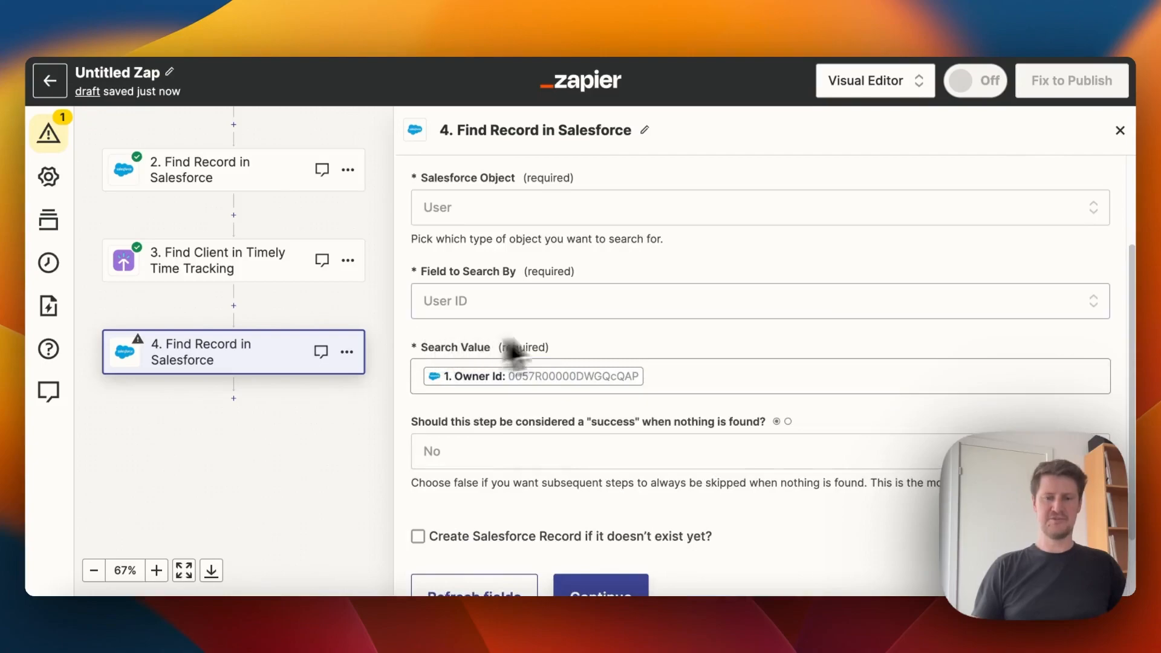
Step: Proceed to step 4's test, run it and look through the returned user data
scroll(663, 316, "down", 2)
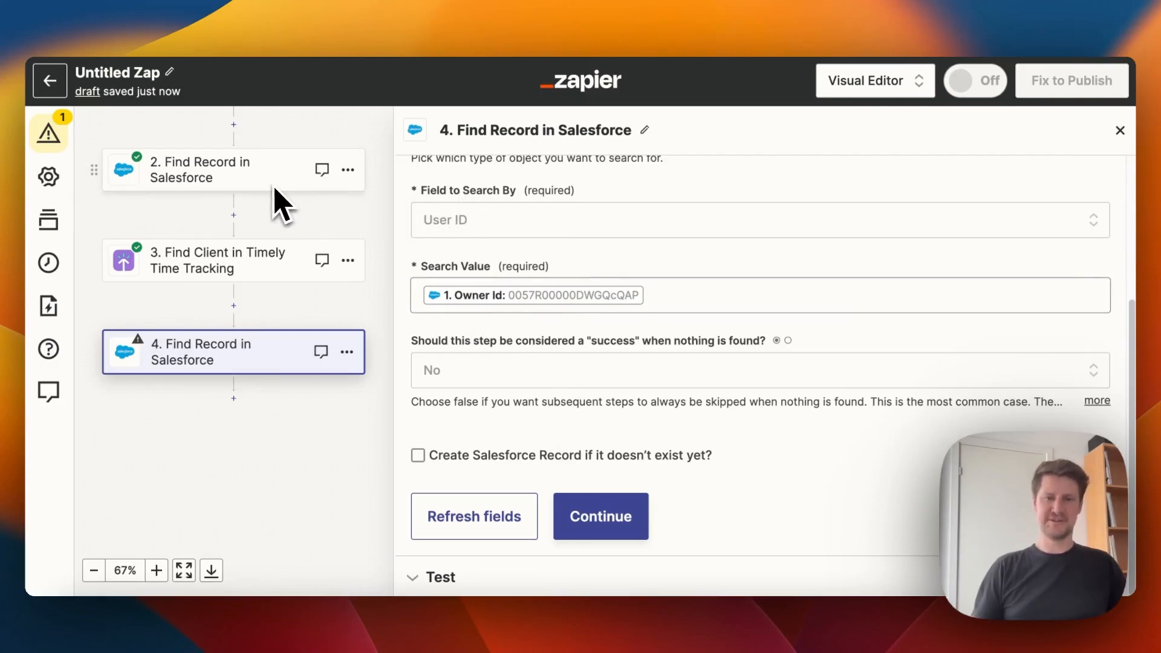
left_click(622, 527)
left_click(590, 553)
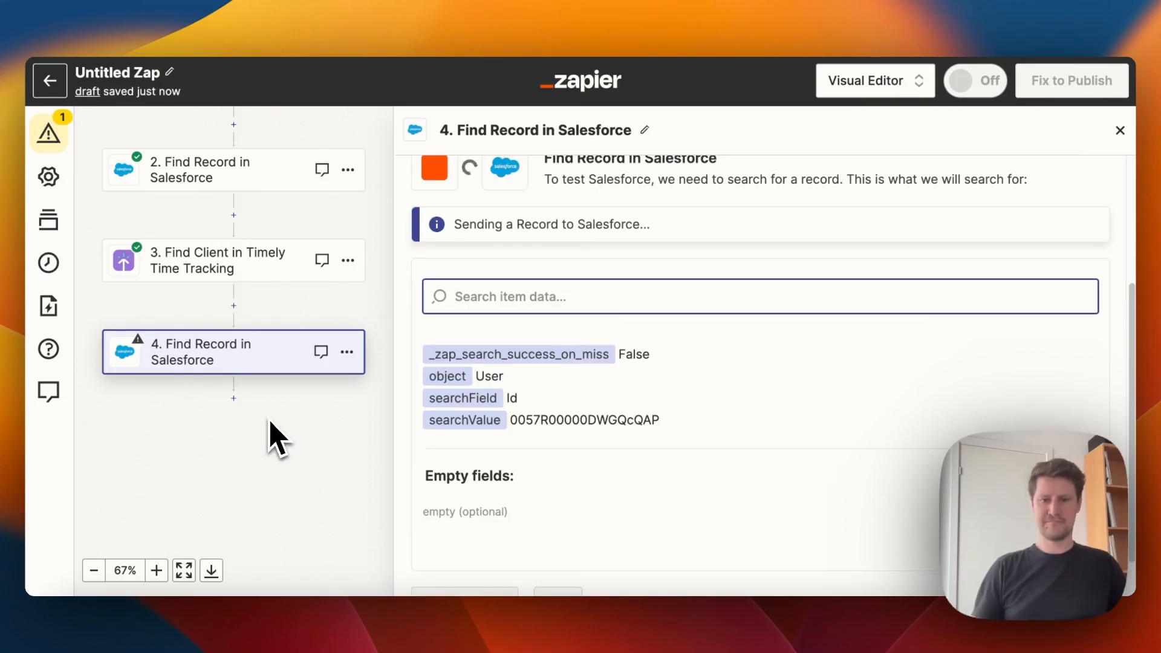
scroll(616, 435, "down", 2)
scroll(616, 436, "down", 4)
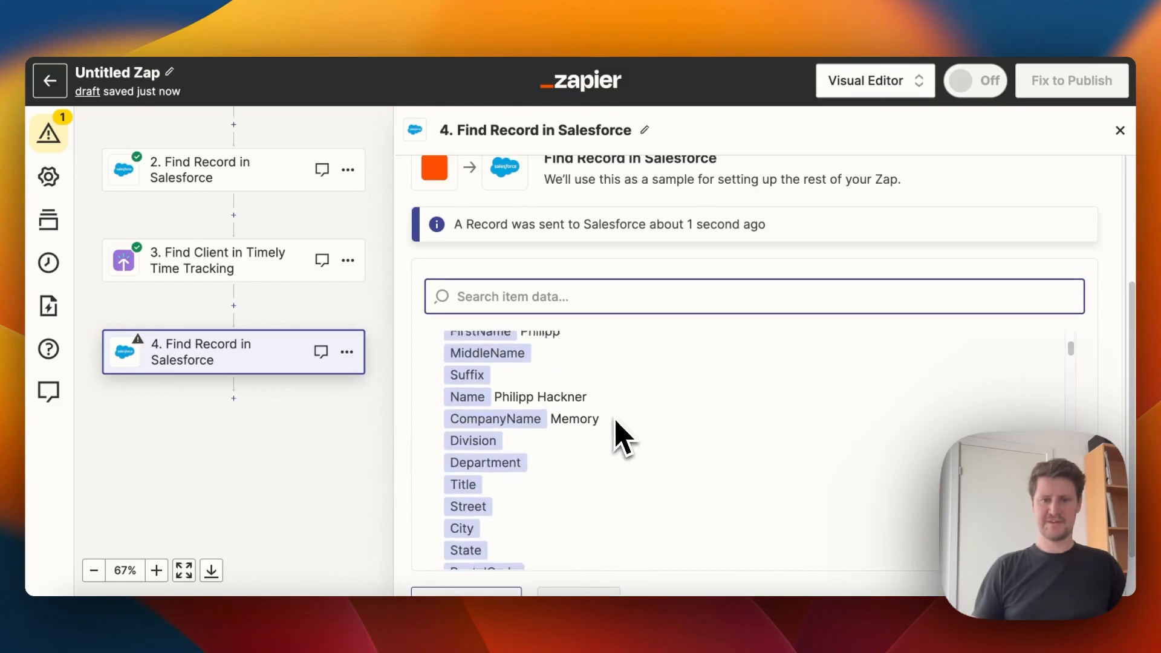
scroll(623, 437, "up", 1)
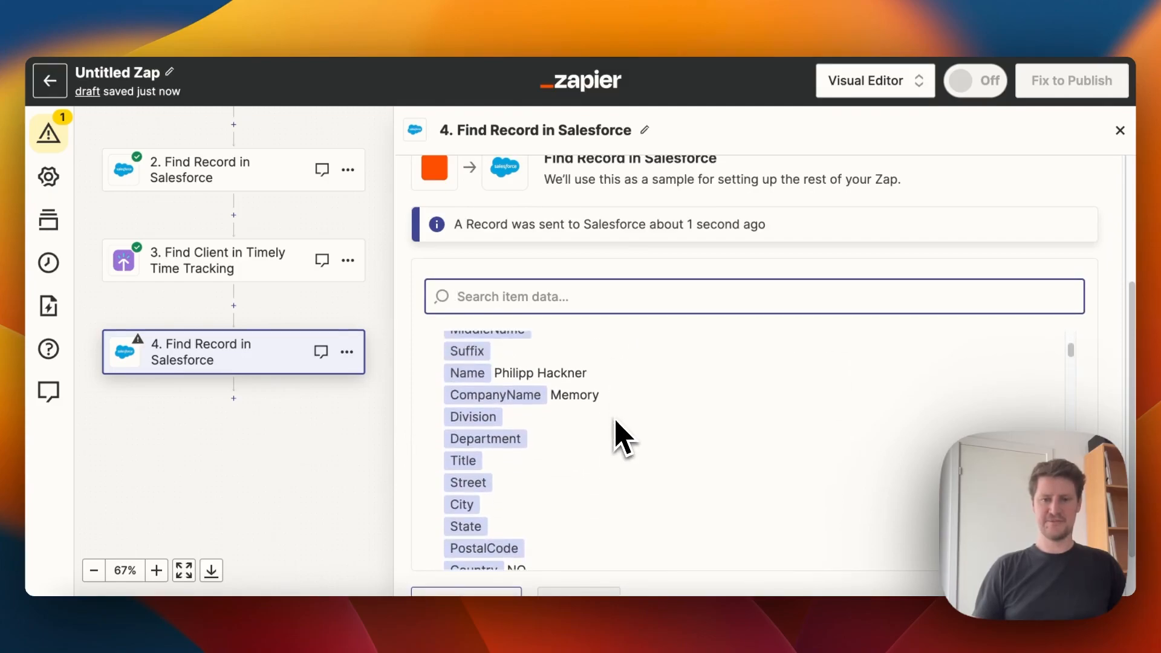
scroll(537, 415, "up", 2)
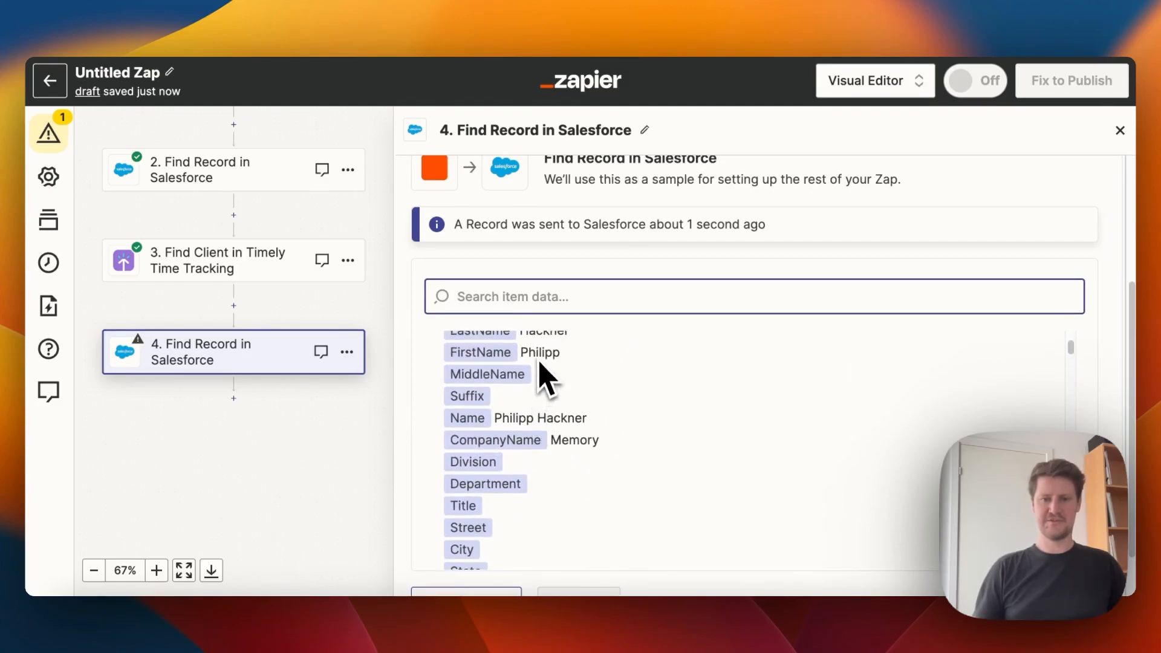
Step: Add a fifth step after the Salesforce user lookup that uses Timely Time Tracking with the Find User event
left_click(236, 399)
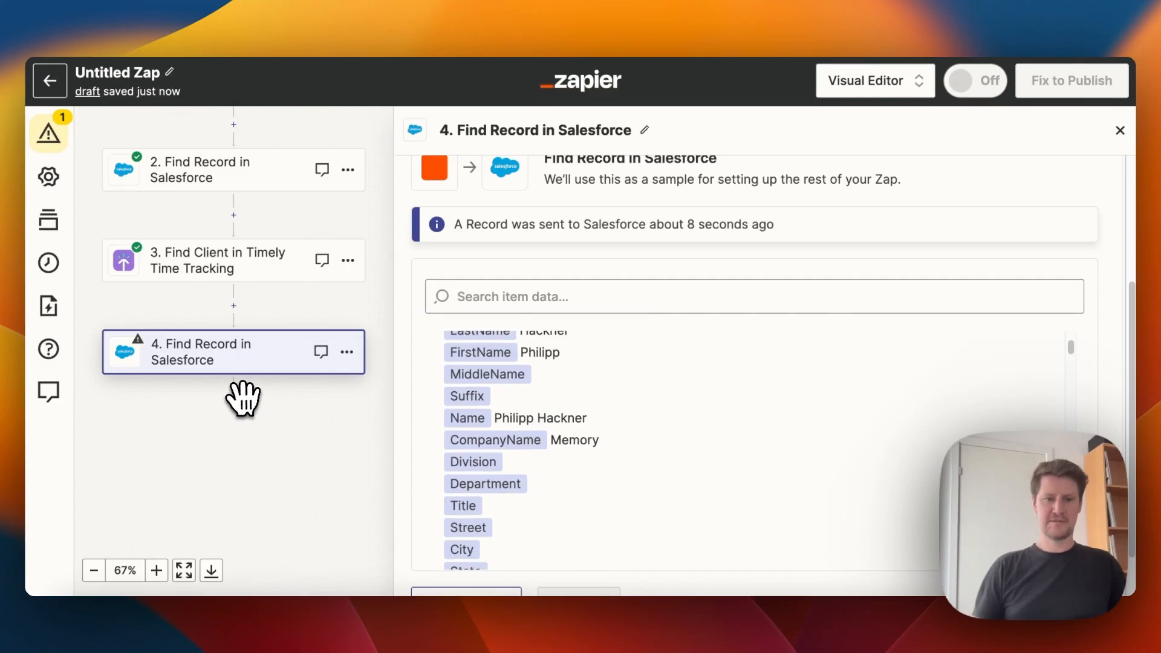
left_click(239, 393)
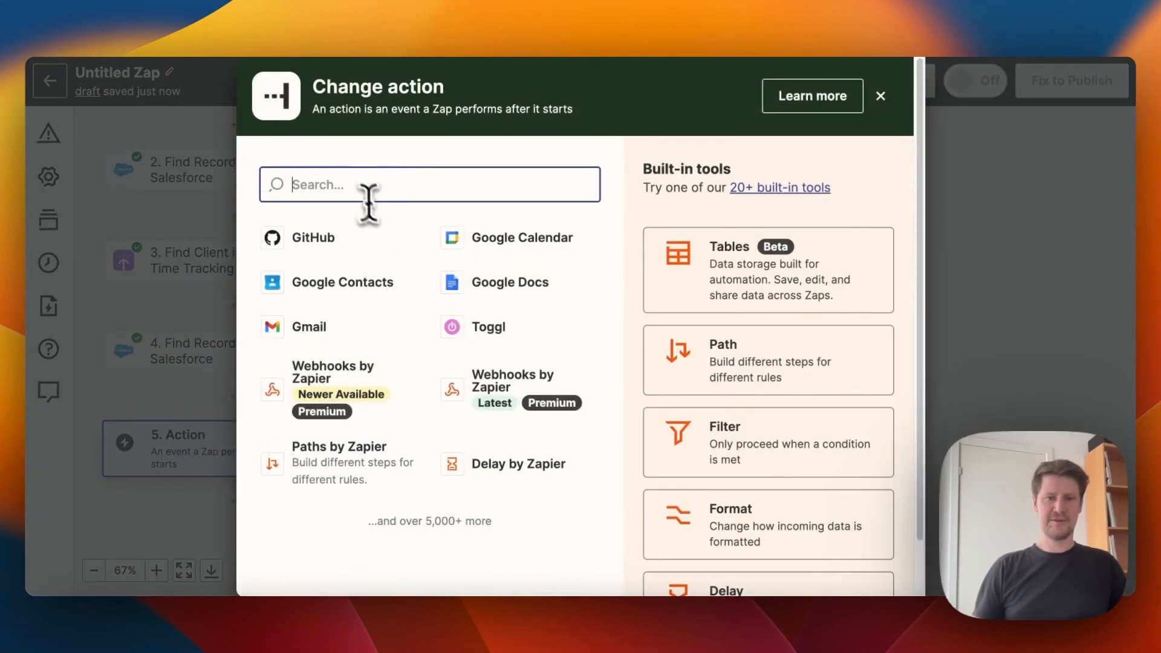
type("Timel")
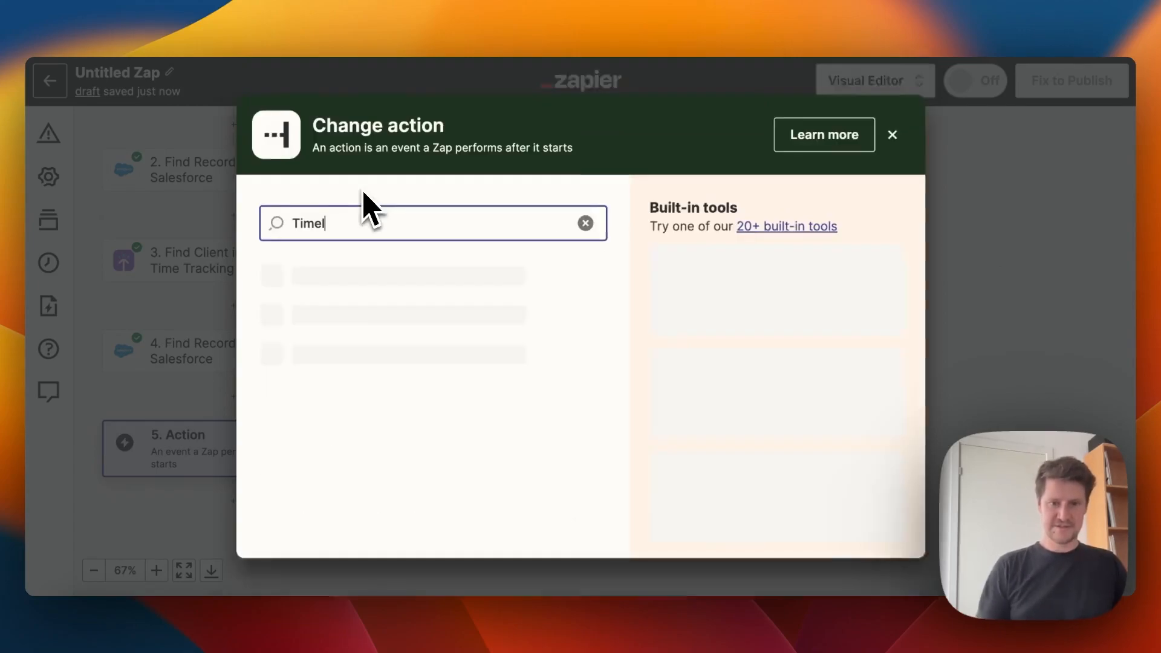
left_click(413, 346)
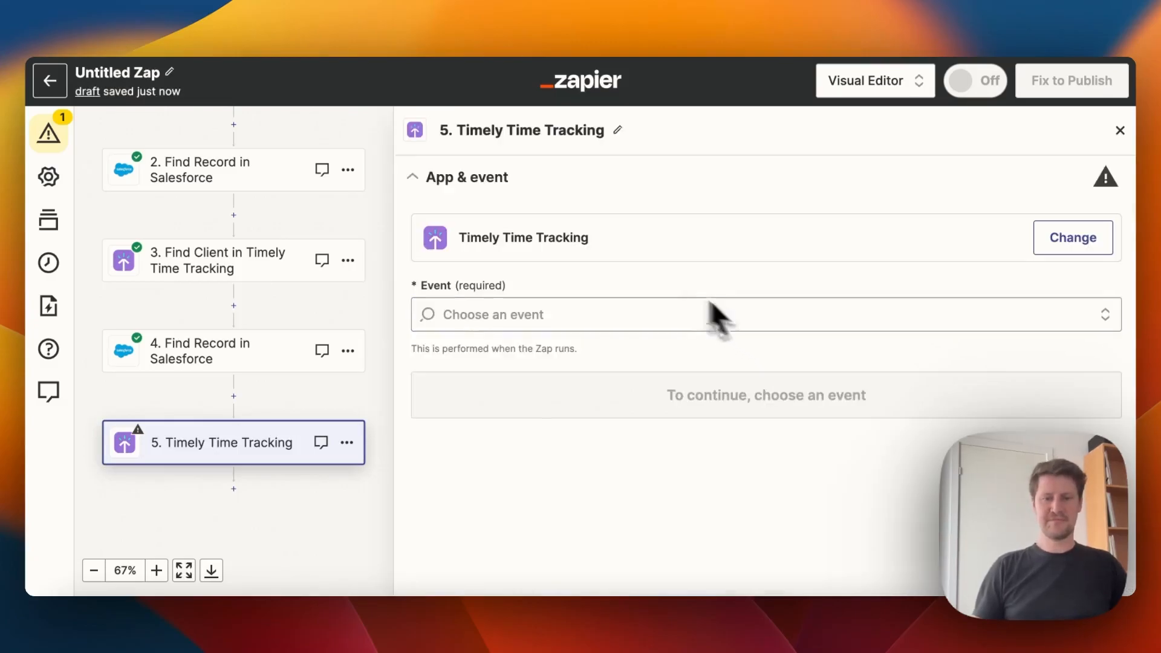
left_click(572, 311)
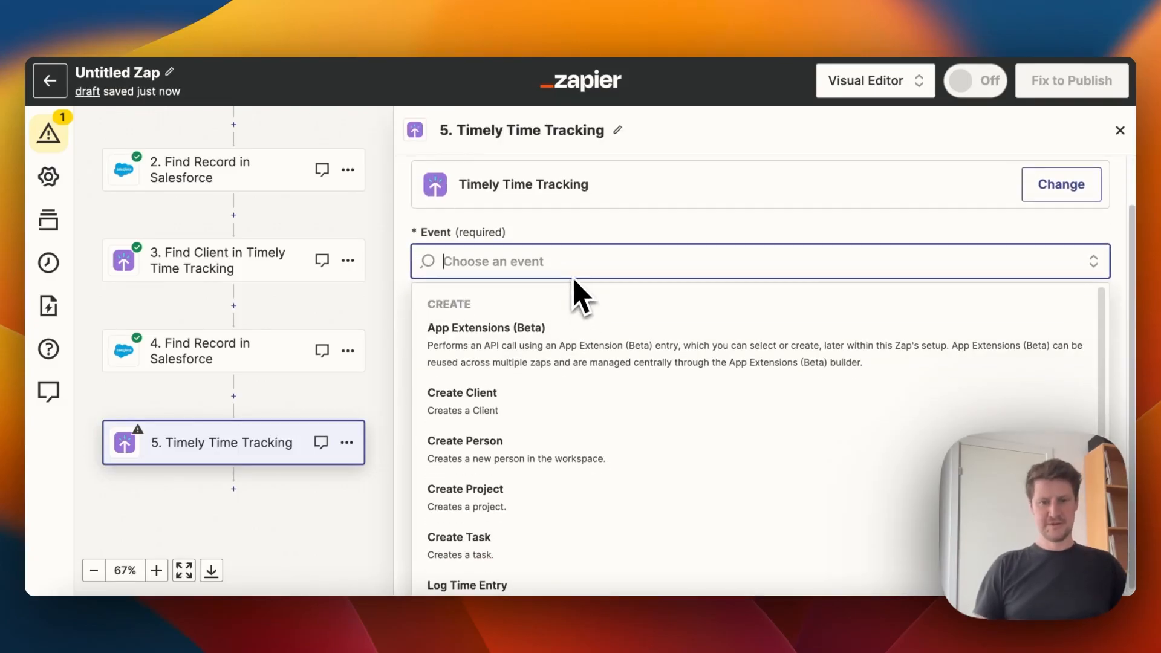
type("Find User")
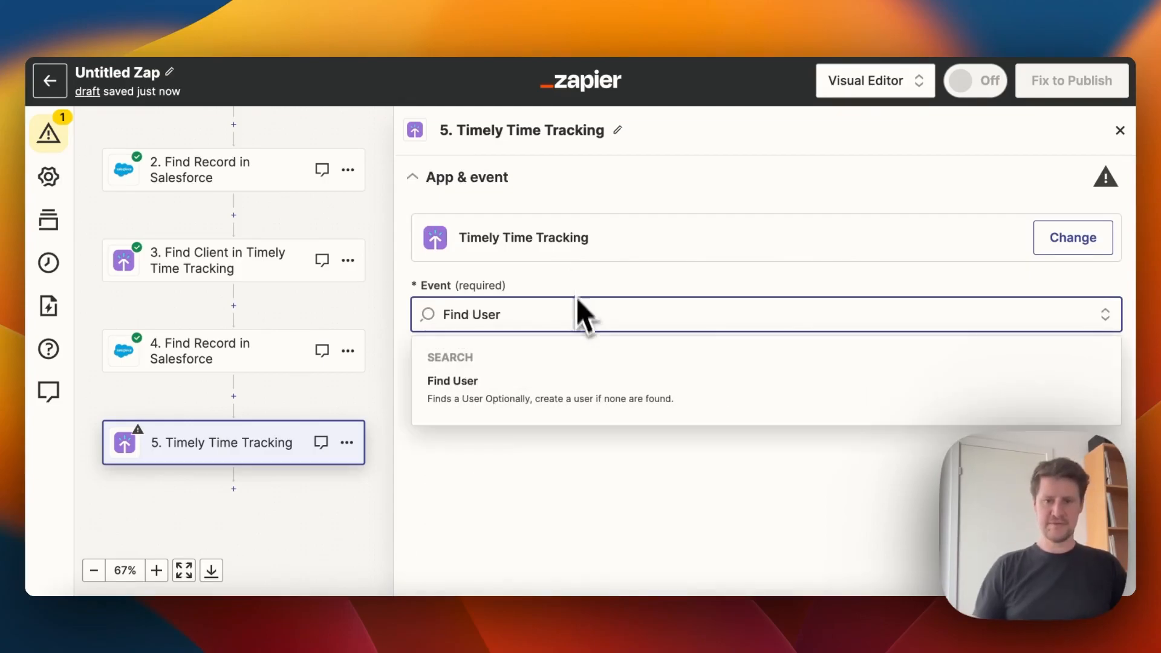
left_click(494, 406)
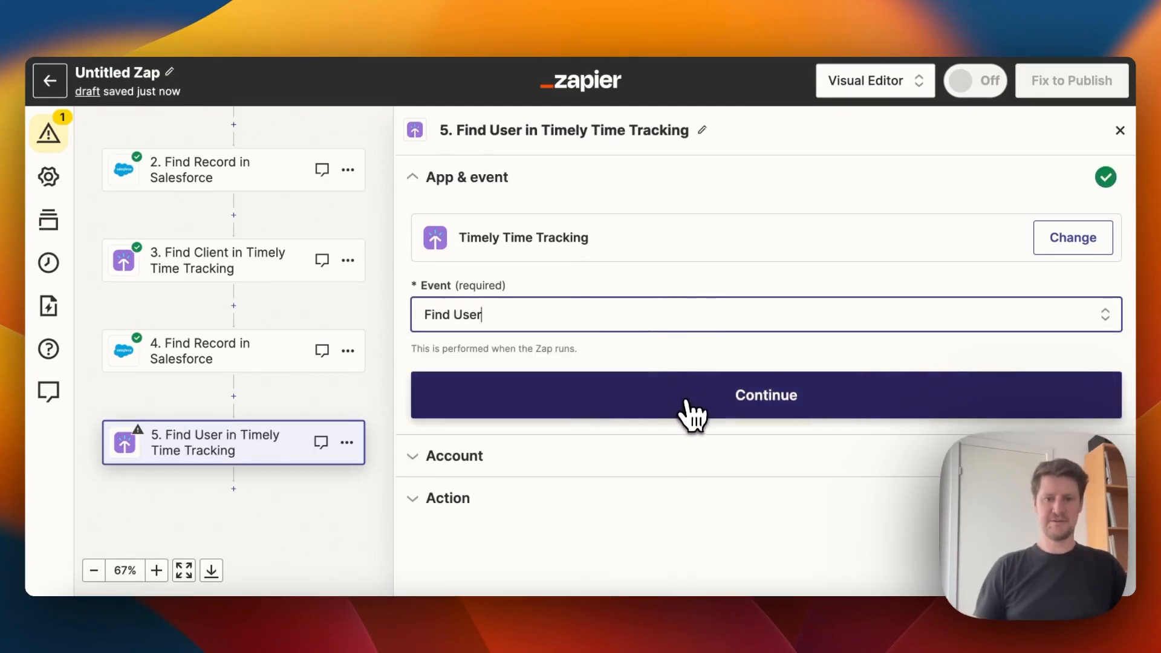
Step: Confirm the Find User step's event and account, and select the workspace named Workspace
left_click(690, 408)
left_click(463, 416)
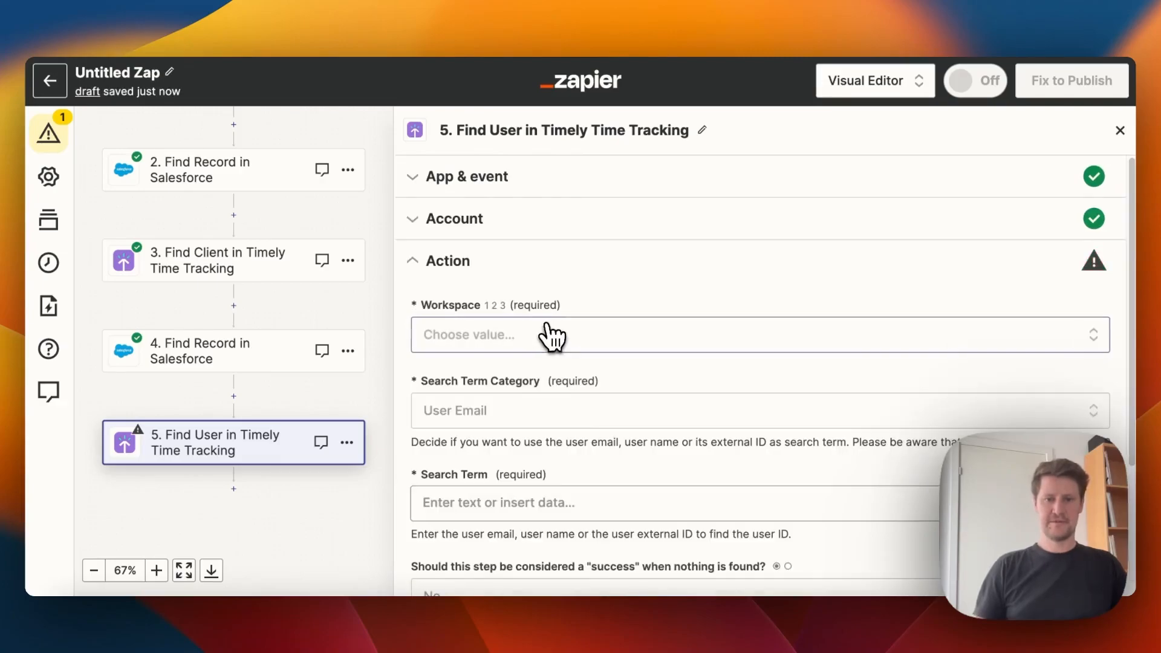
left_click(551, 336)
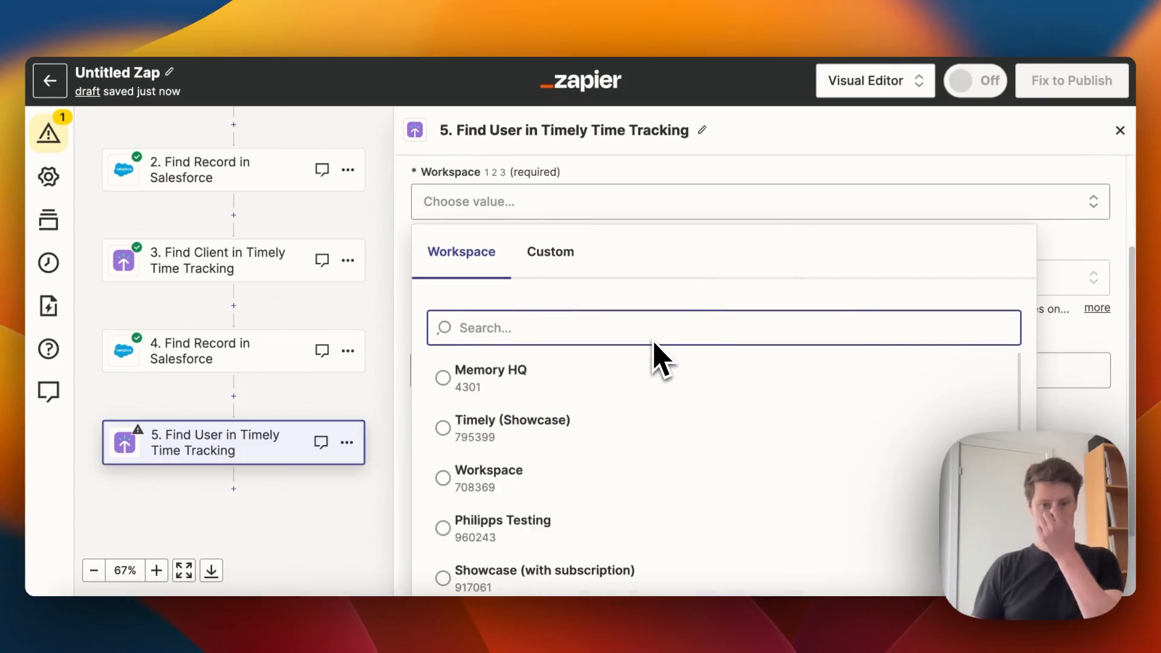
left_click(584, 466)
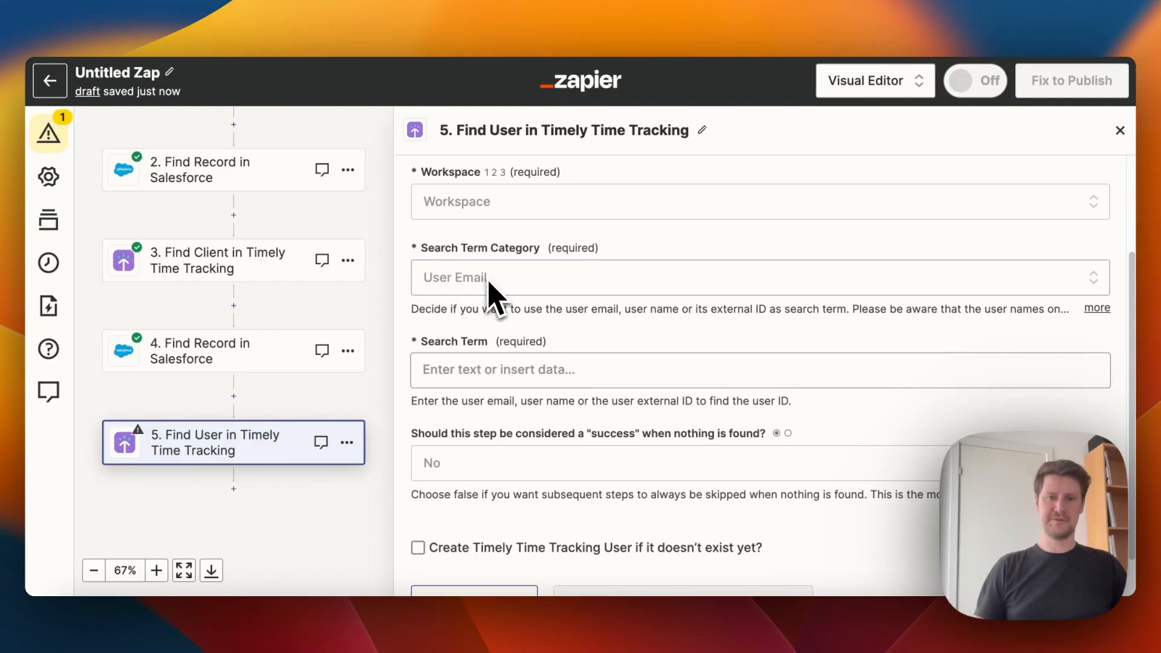
Step: Map the Find User step's search term to the Email from step 4, Find Record
left_click(590, 367)
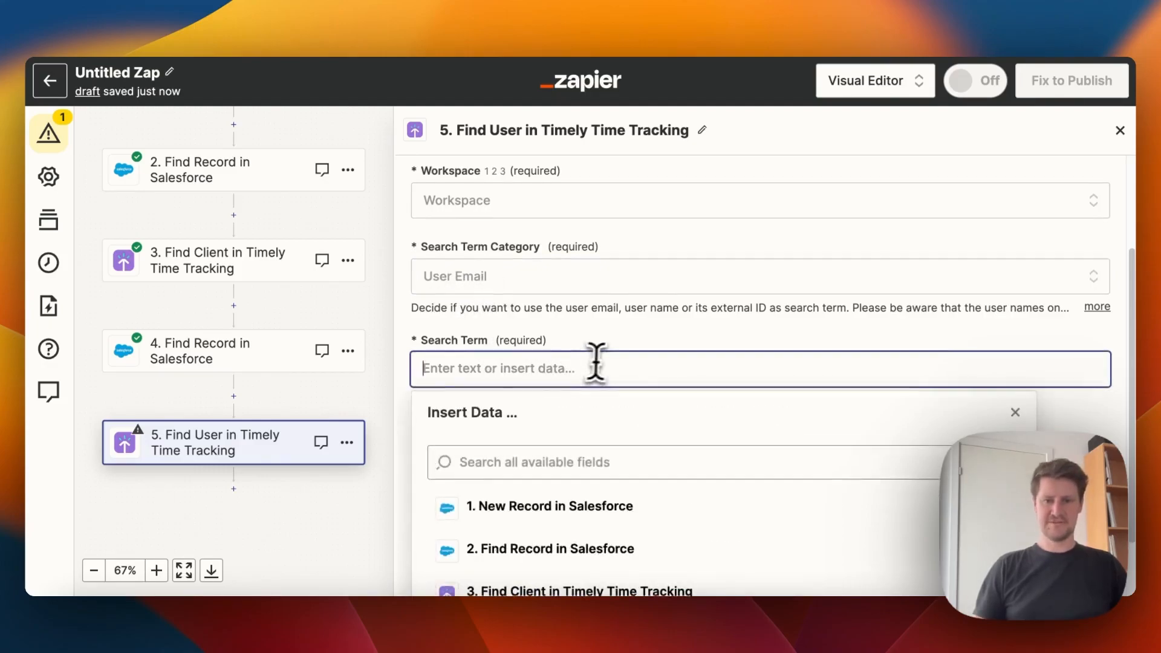
left_click(669, 560)
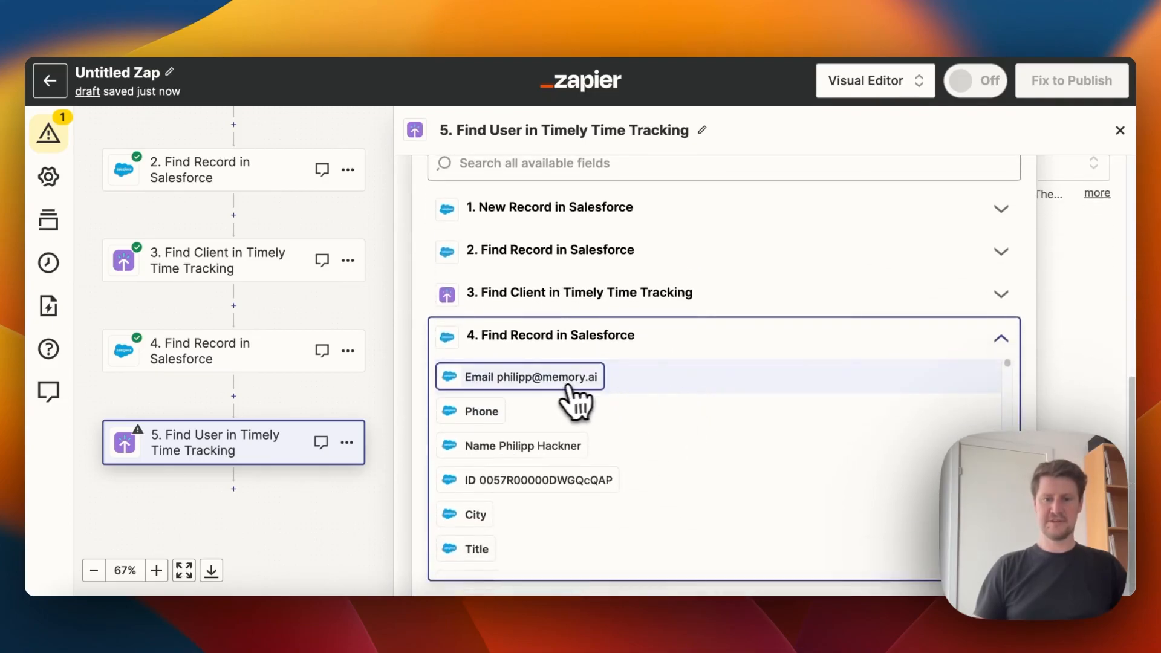
left_click(522, 377)
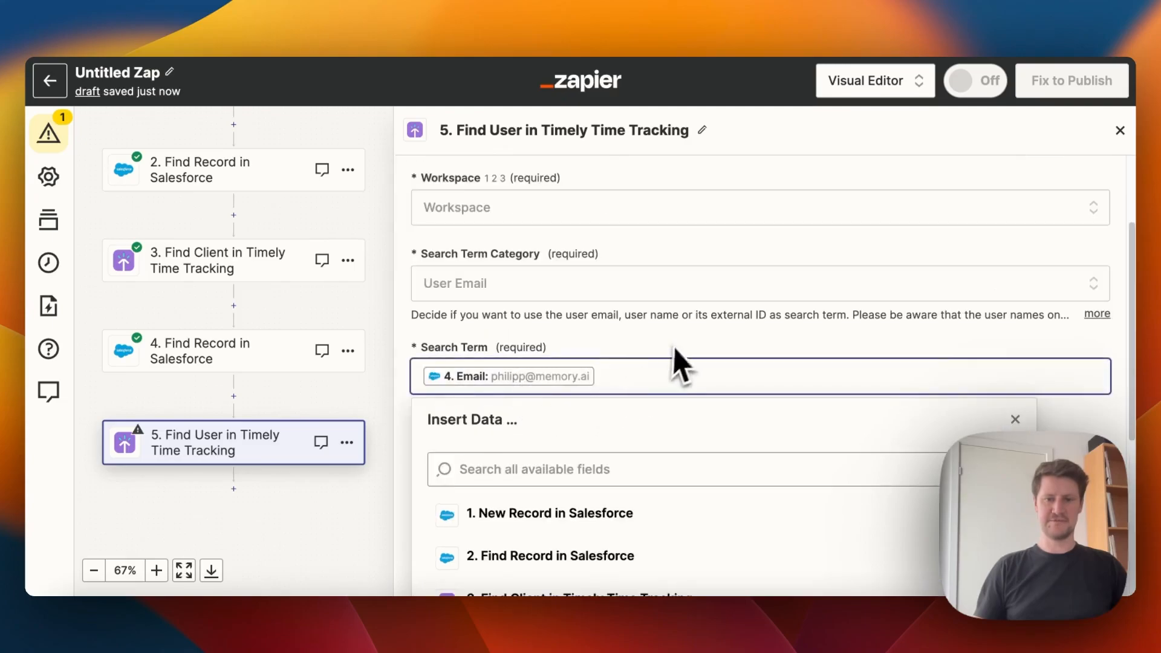
left_click(401, 347)
Step: Set the Find User step to count as a success when nothing is found, and enable creating the Timely user if missing
scroll(411, 351, "down", 3)
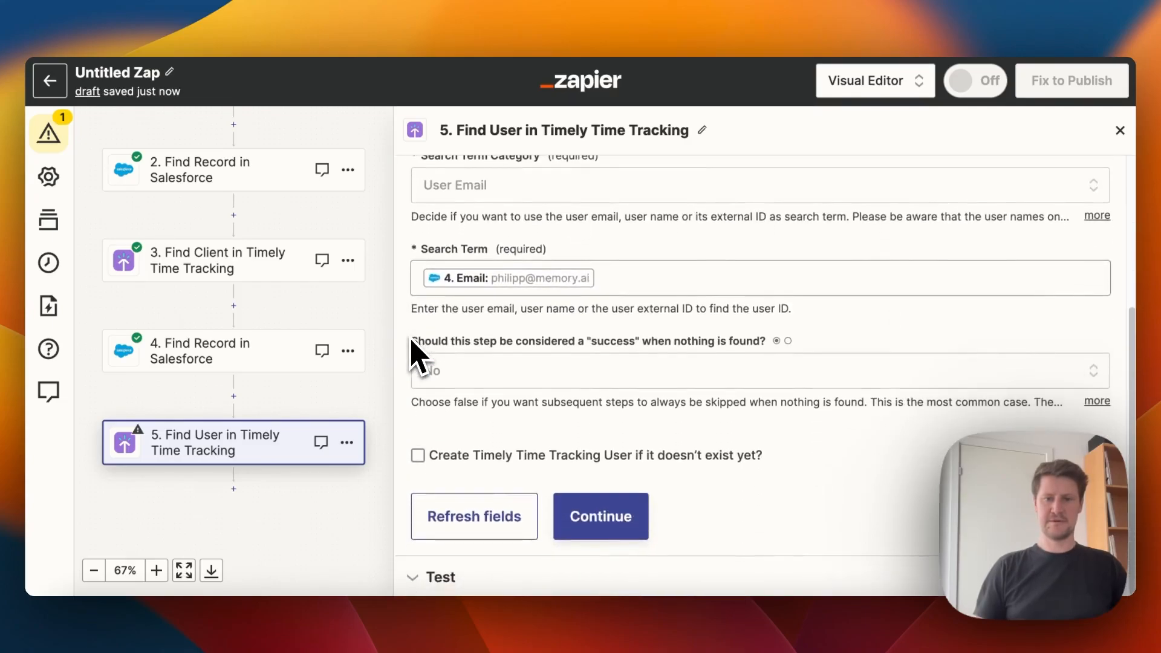
left_click(559, 387)
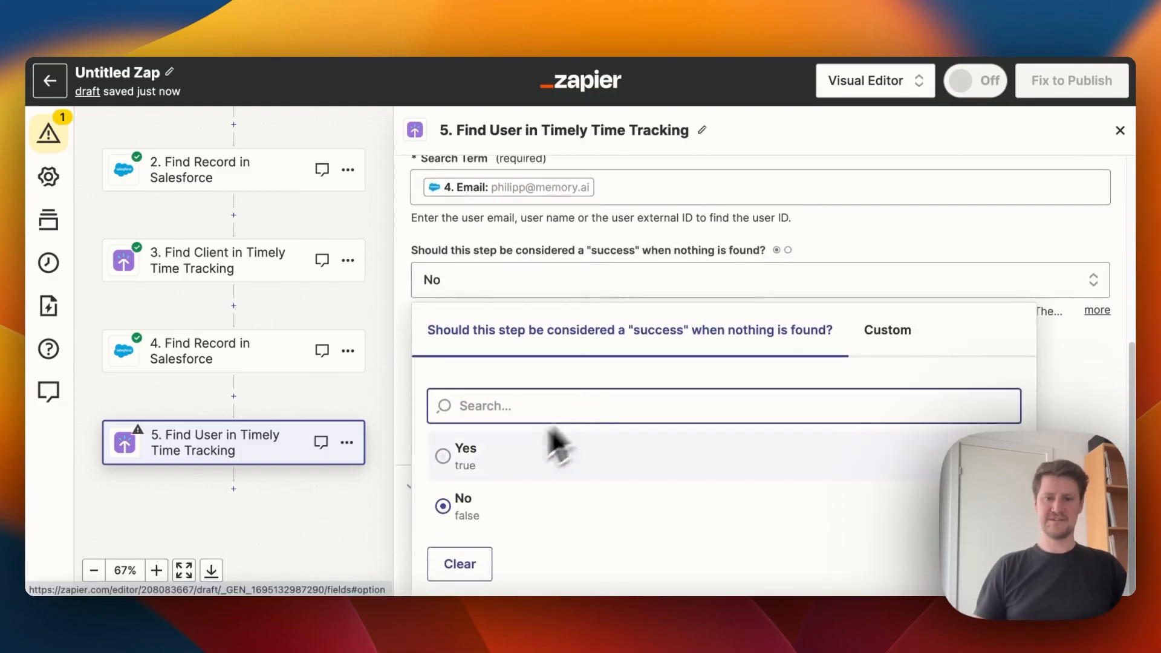
left_click(463, 460)
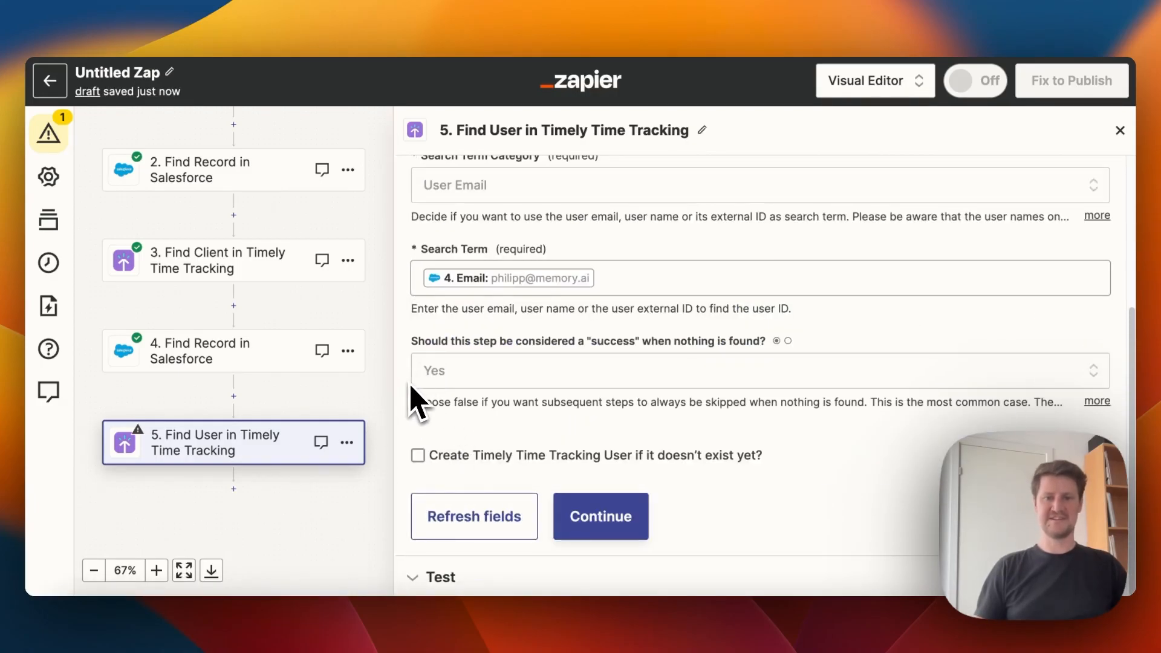
left_click(417, 456)
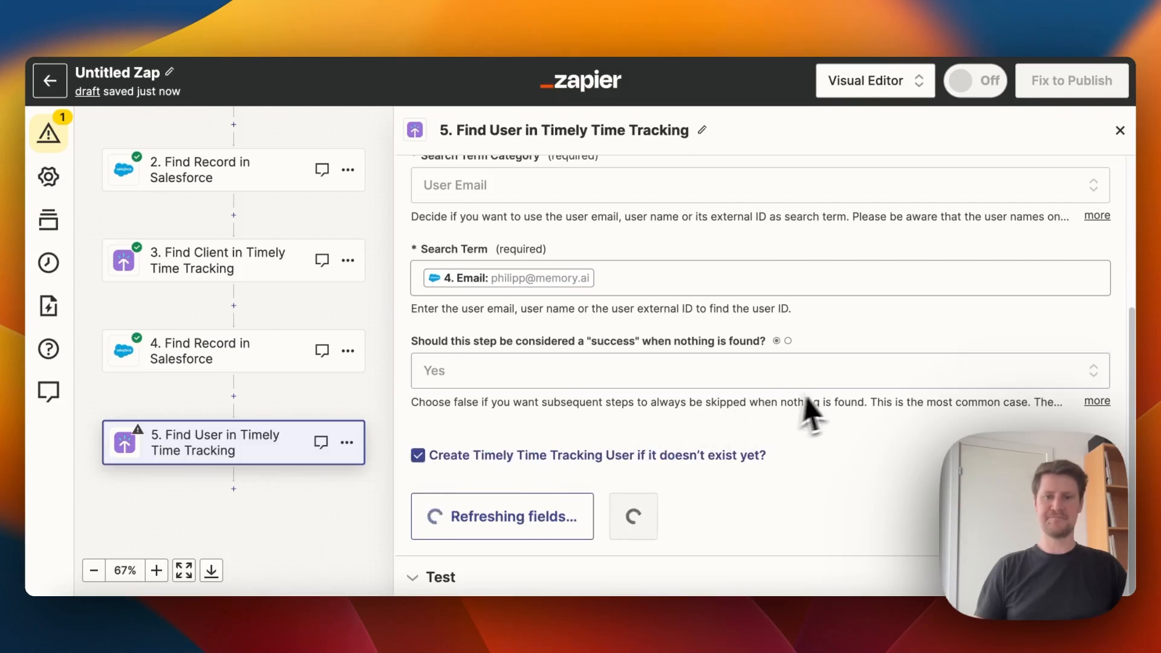
Step: Map the Name of the user to create to the Name from step 4, Find Record
scroll(877, 382, "down", 3)
scroll(877, 381, "down", 2)
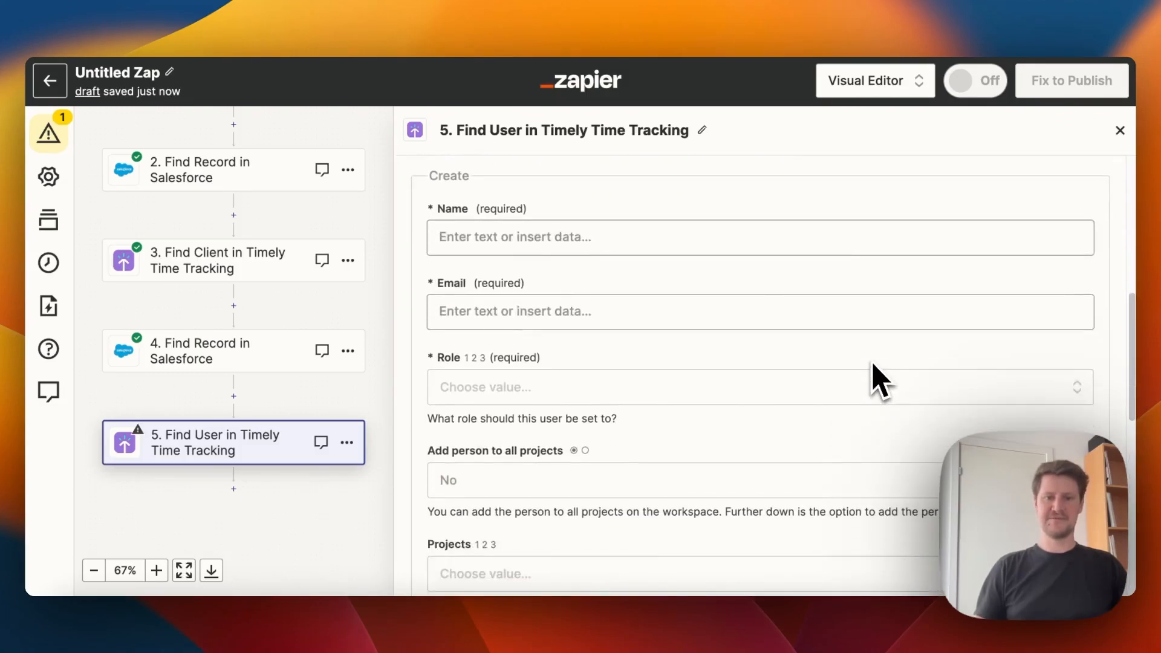
left_click(575, 237)
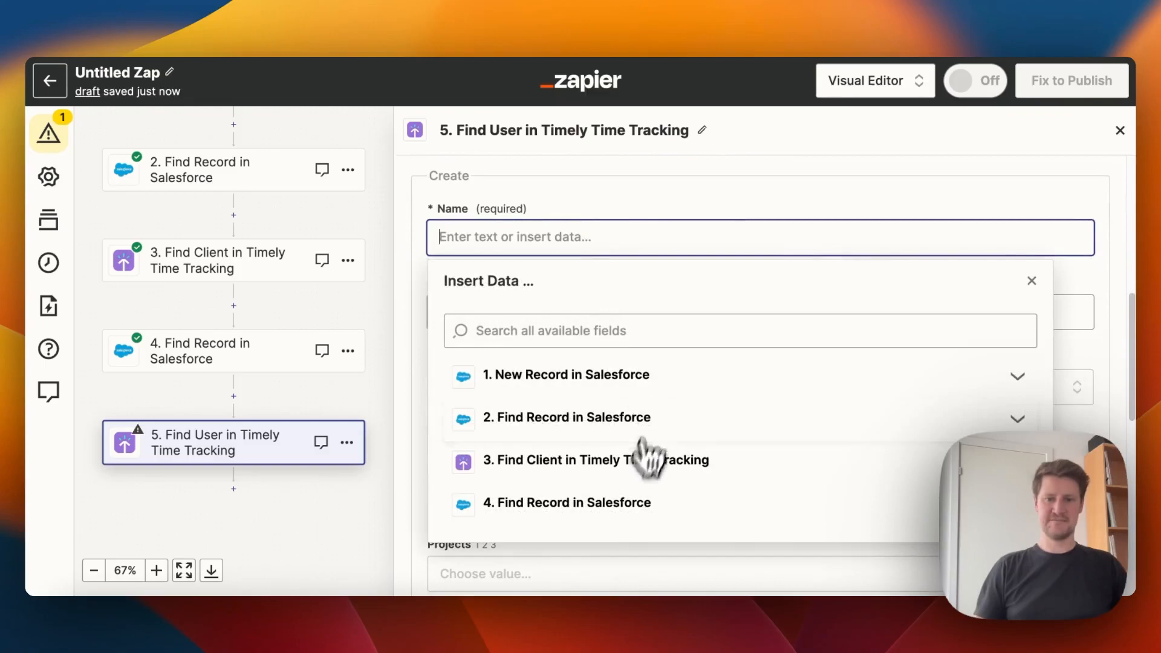
left_click(621, 517)
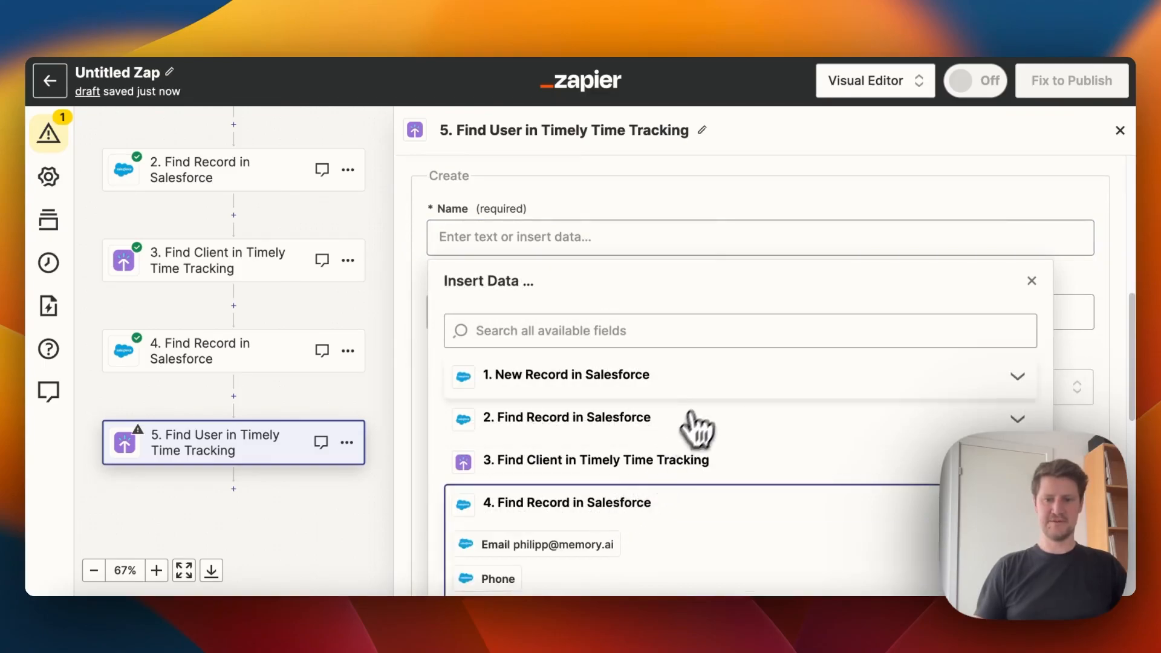
scroll(694, 420, "down", 4)
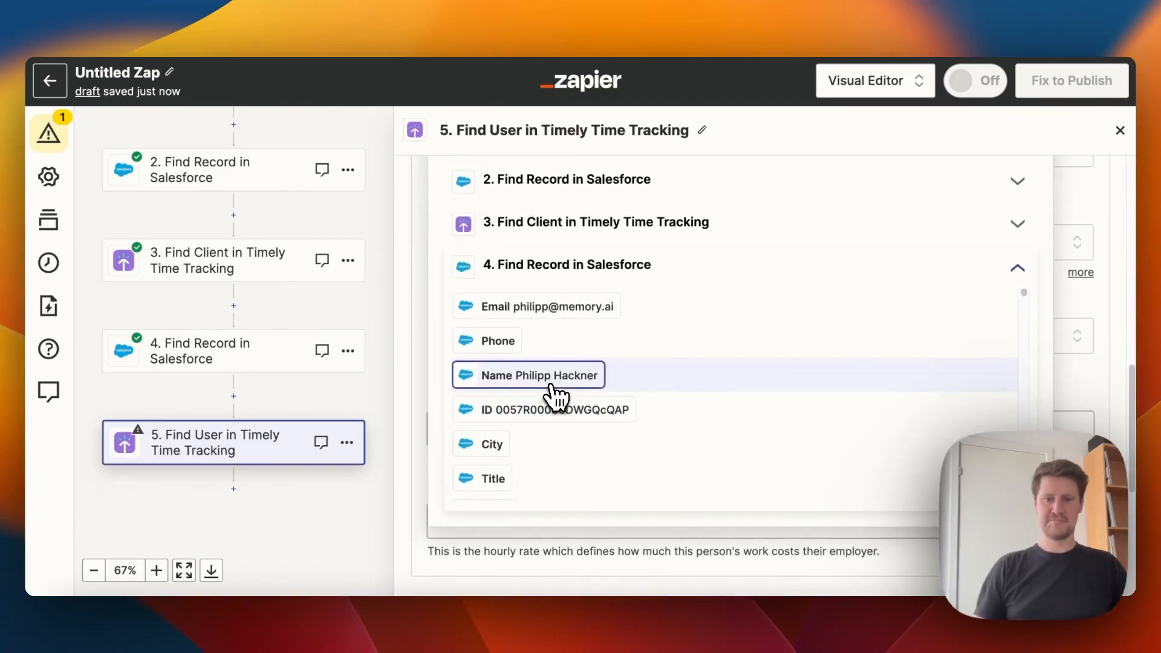
left_click(560, 377)
left_click(423, 349)
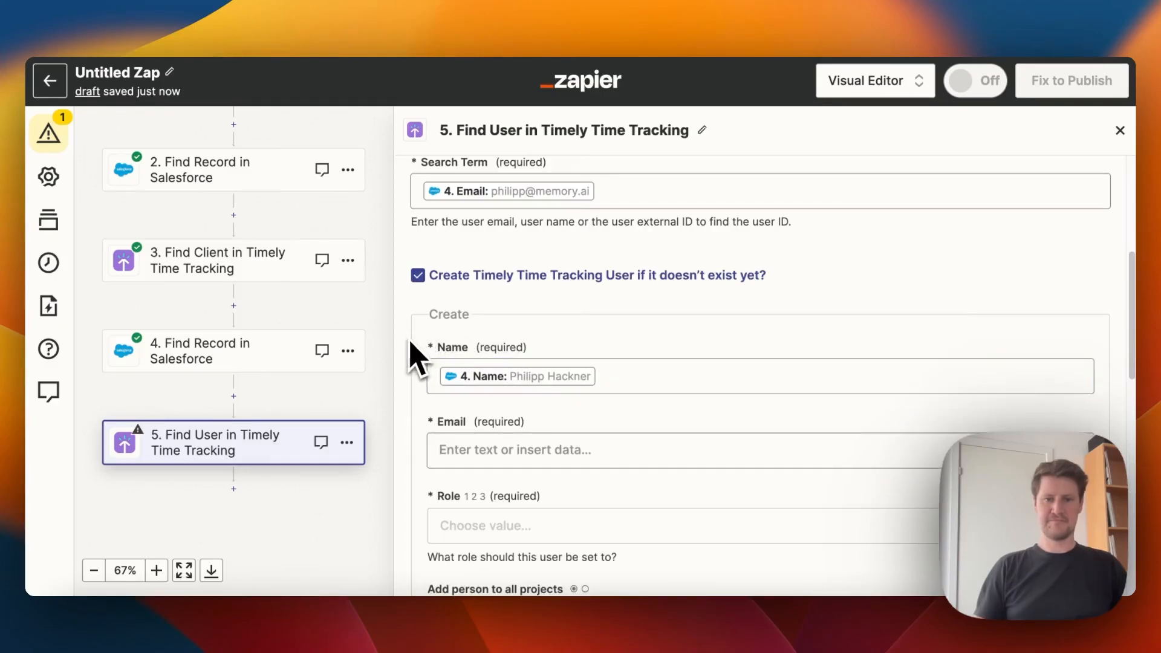
Step: Map the Email of the user to create to the Email from step 4, Find Record
scroll(410, 363, "down", 2)
left_click(478, 330)
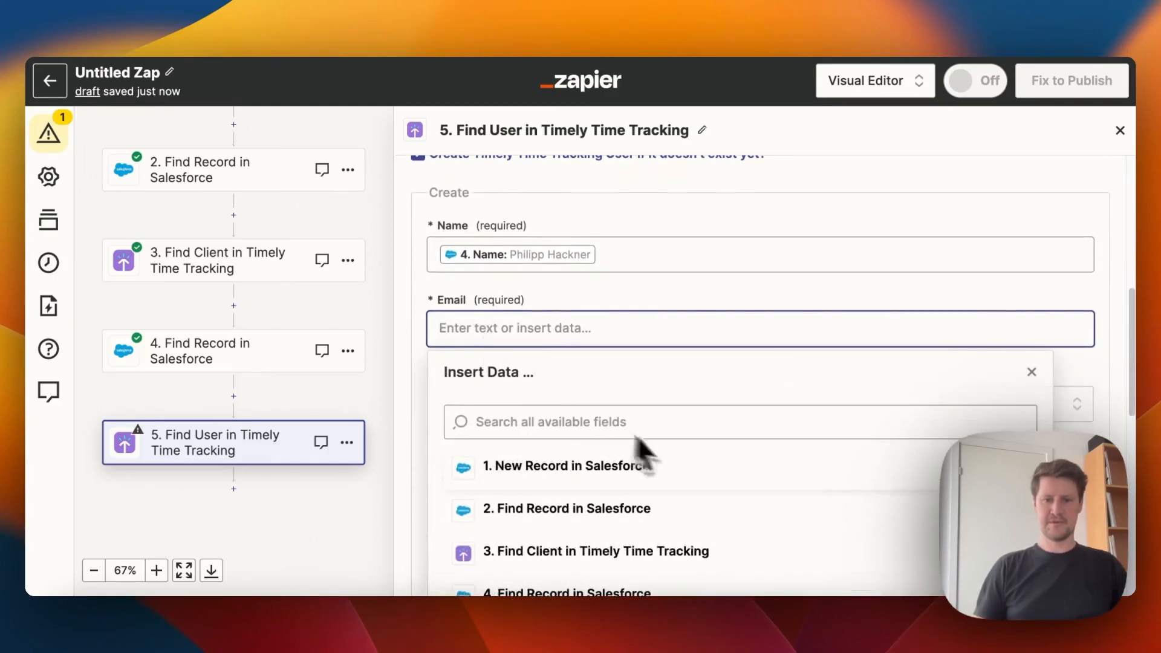
scroll(665, 459, "down", 3)
left_click(598, 424)
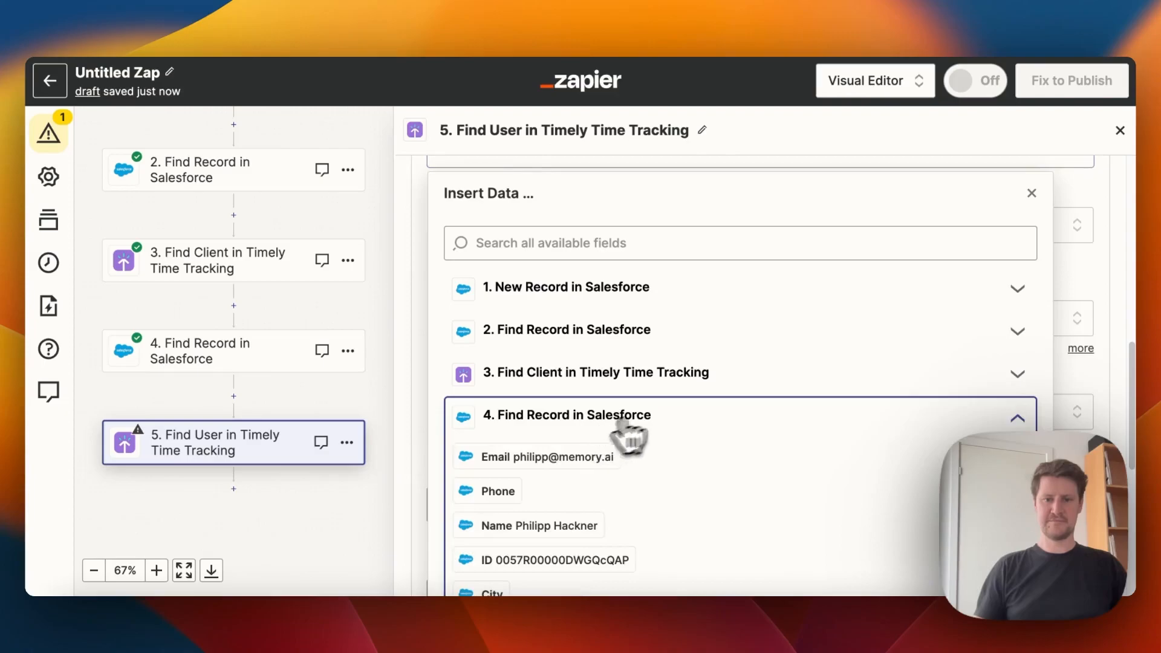
scroll(665, 424, "down", 2)
left_click(598, 375)
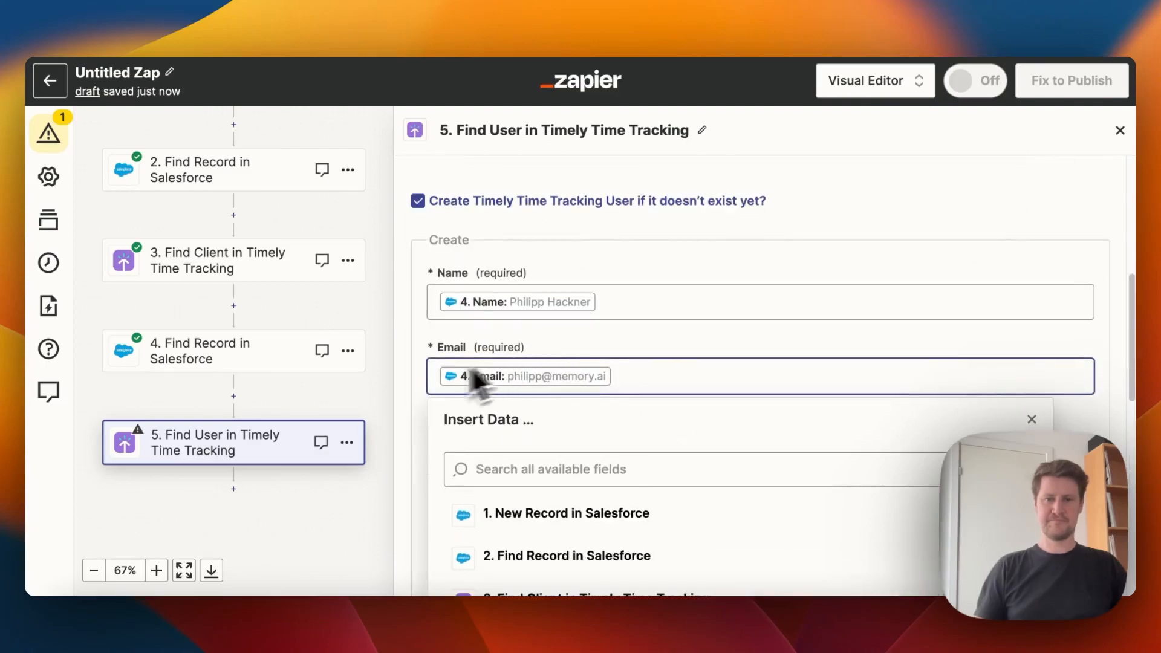
left_click(407, 380)
Step: Set the role of the user to create to employee
scroll(407, 381, "down", 3)
left_click(505, 340)
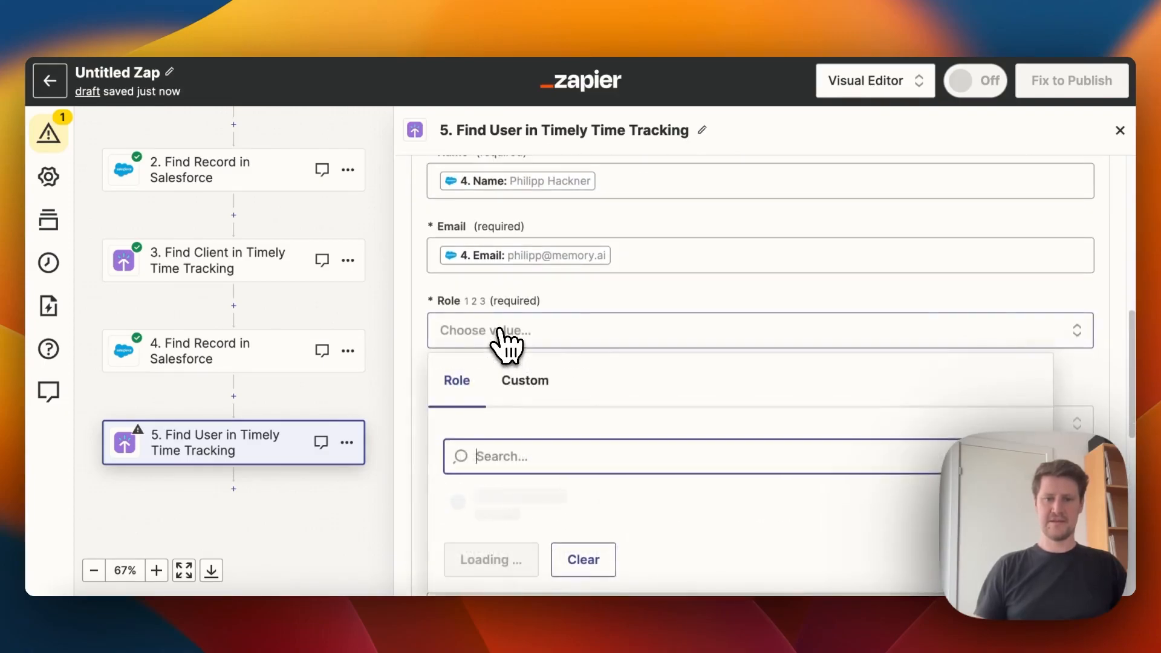
scroll(622, 363, "down", 3)
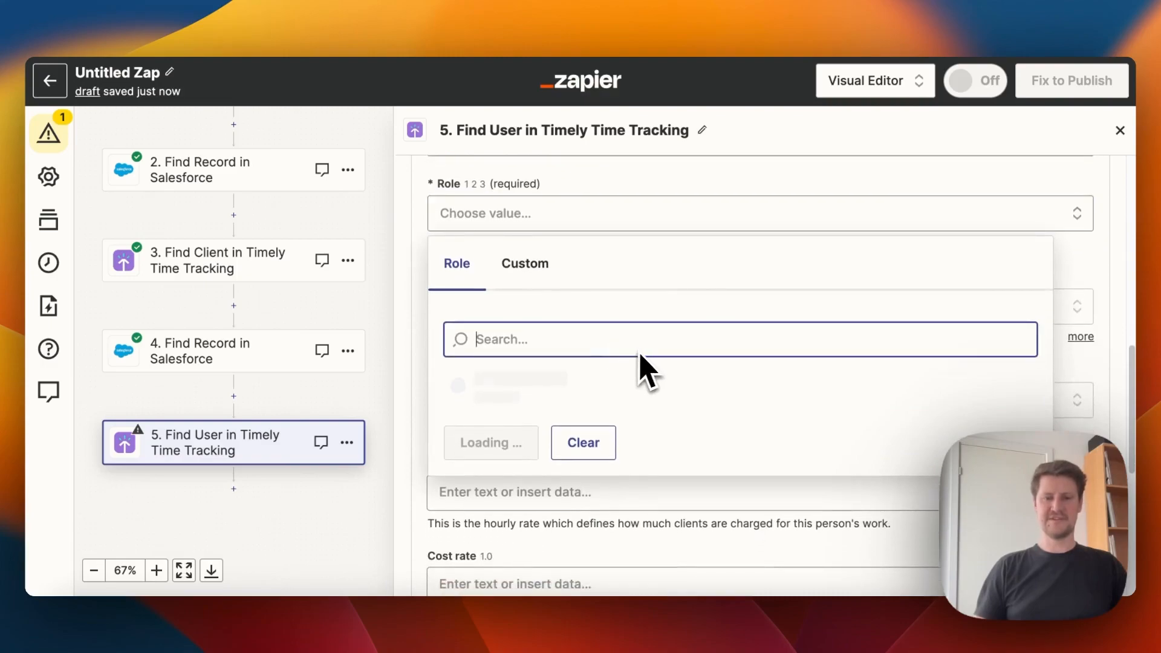
left_click(535, 485)
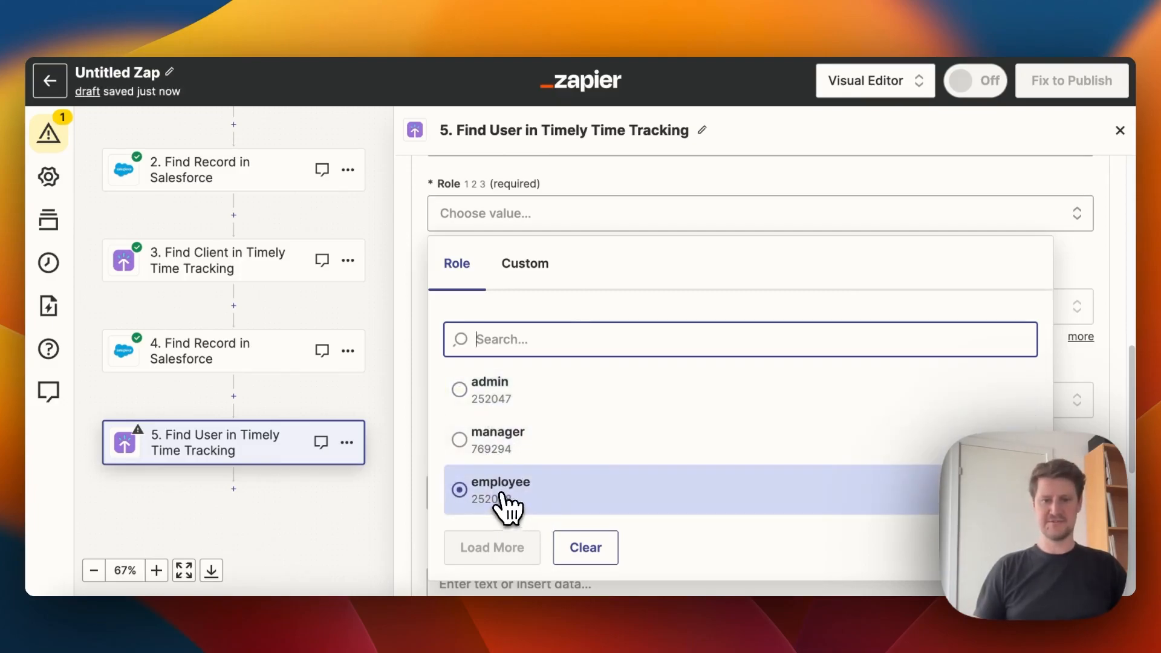
left_click(507, 507)
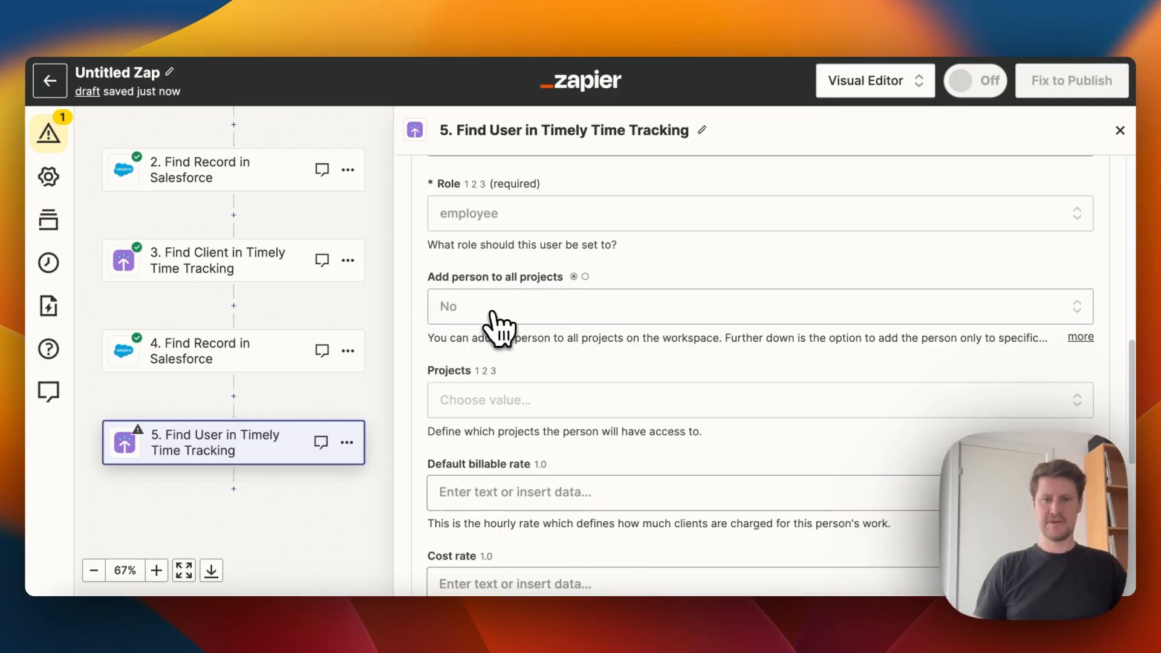
Step: Proceed to the Find User step's test, run it and look through the returned Timely user data
scroll(414, 338, "down", 2)
scroll(415, 338, "down", 5)
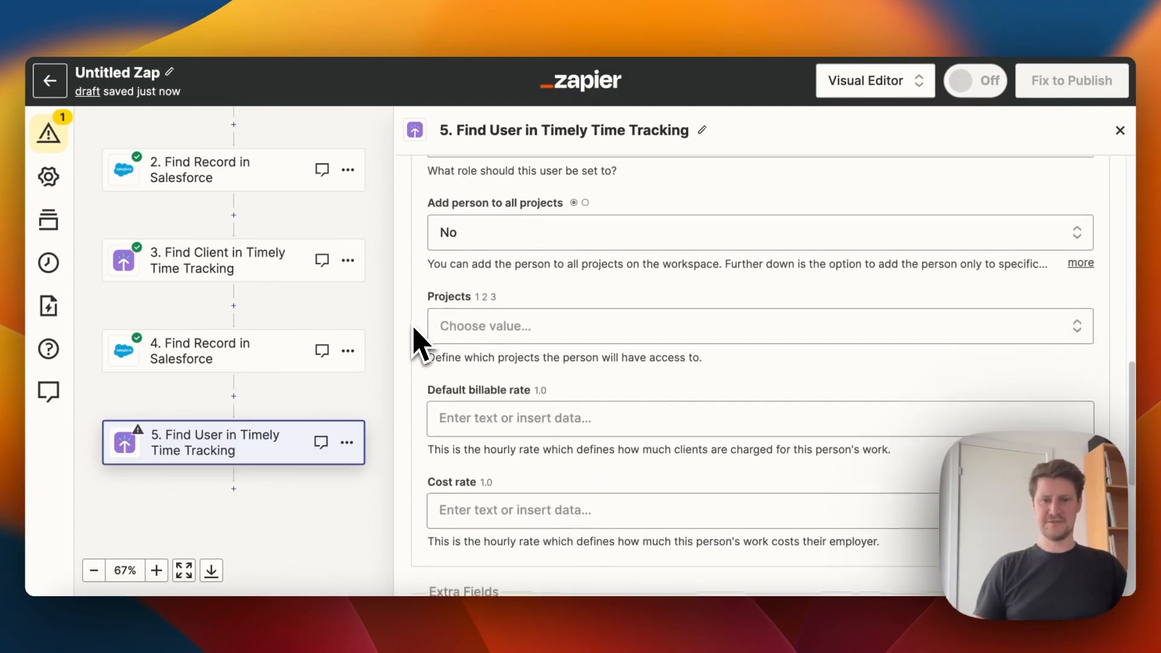
scroll(415, 337, "down", 6)
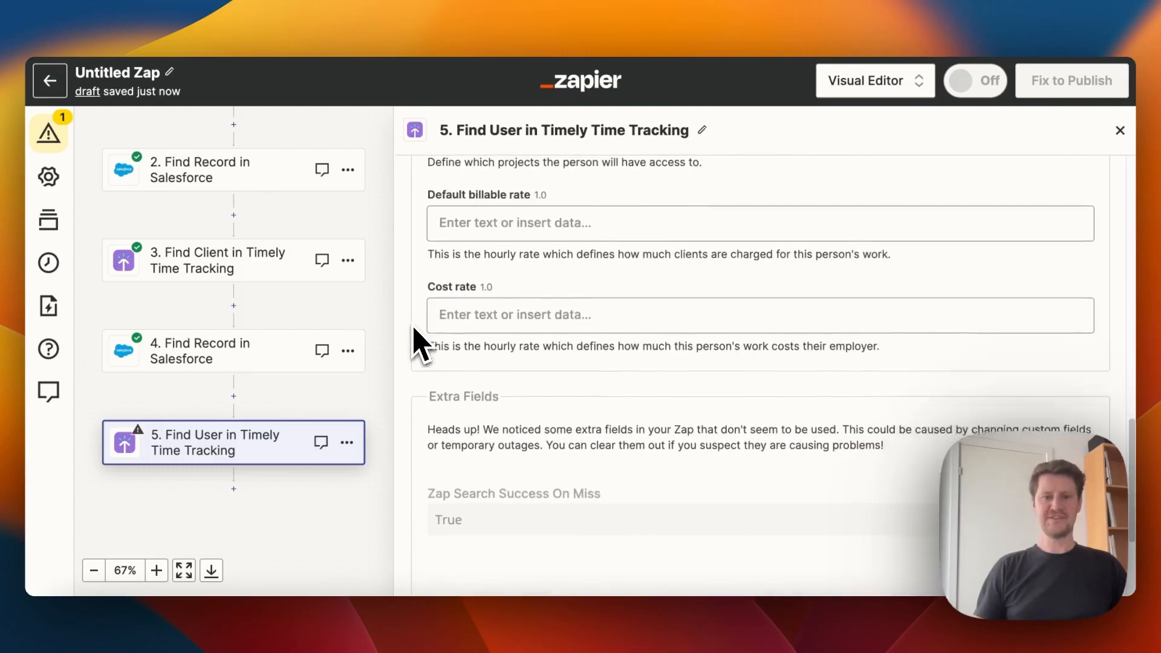
left_click(615, 534)
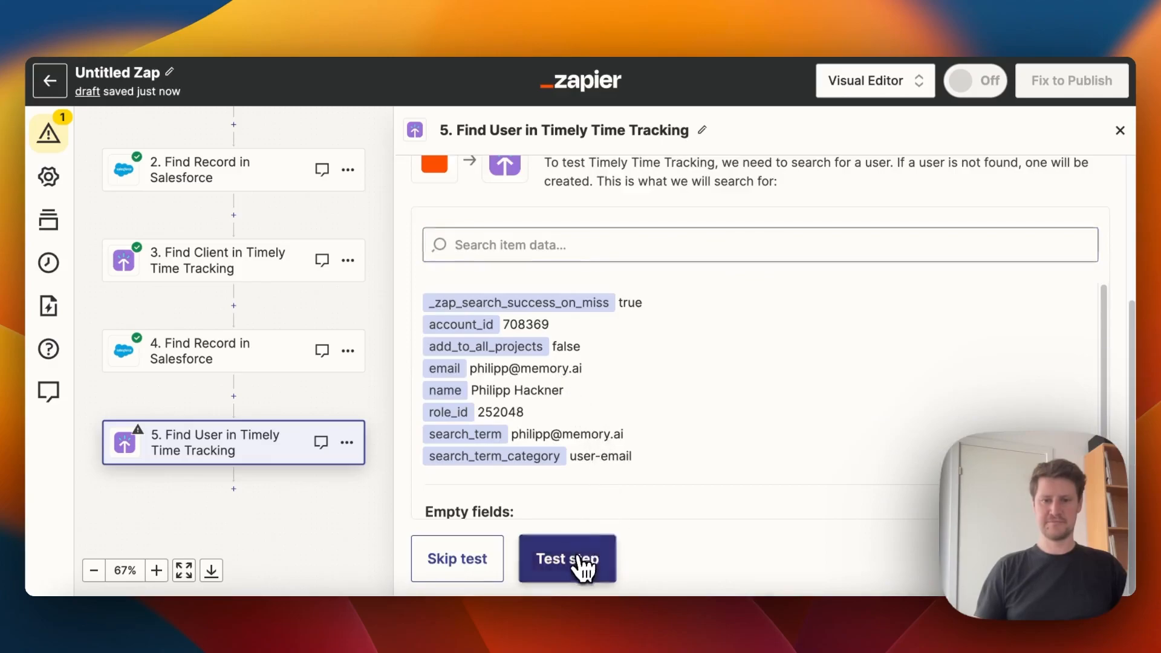
left_click(571, 558)
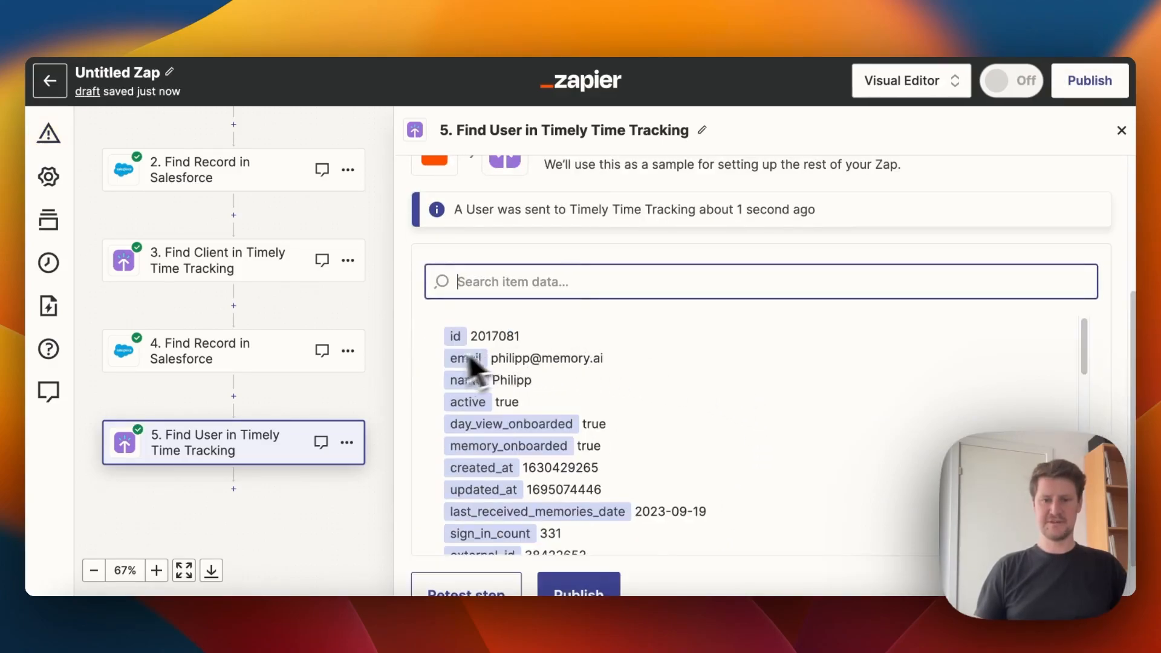
scroll(474, 360, "down", 15)
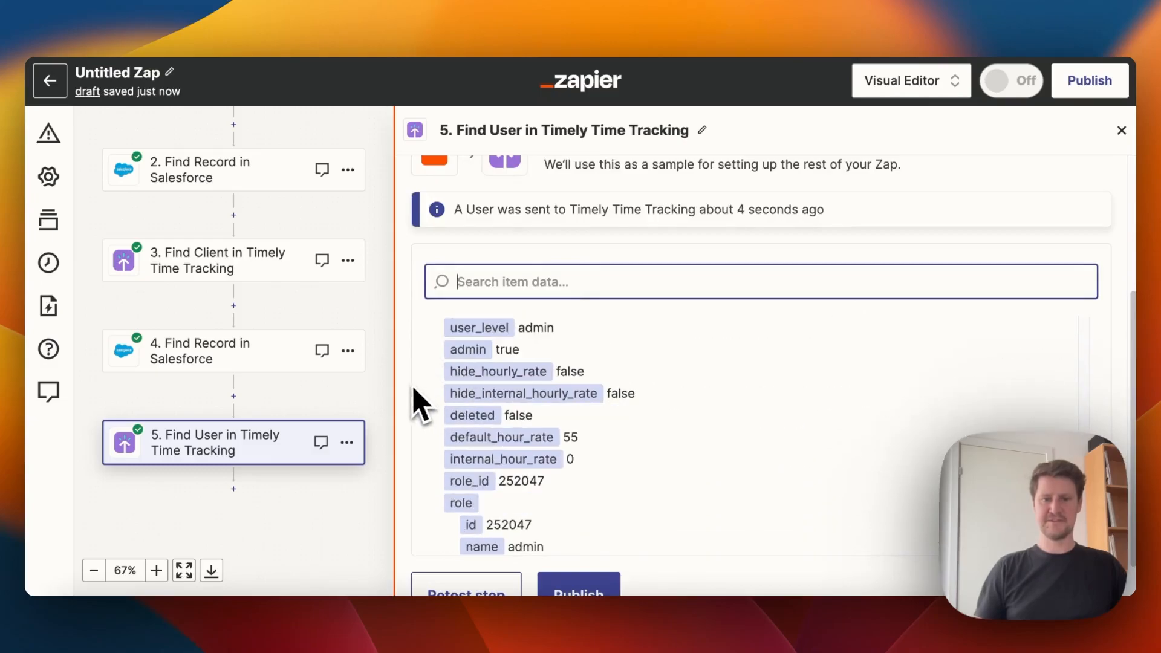
scroll(423, 396, "down", 2)
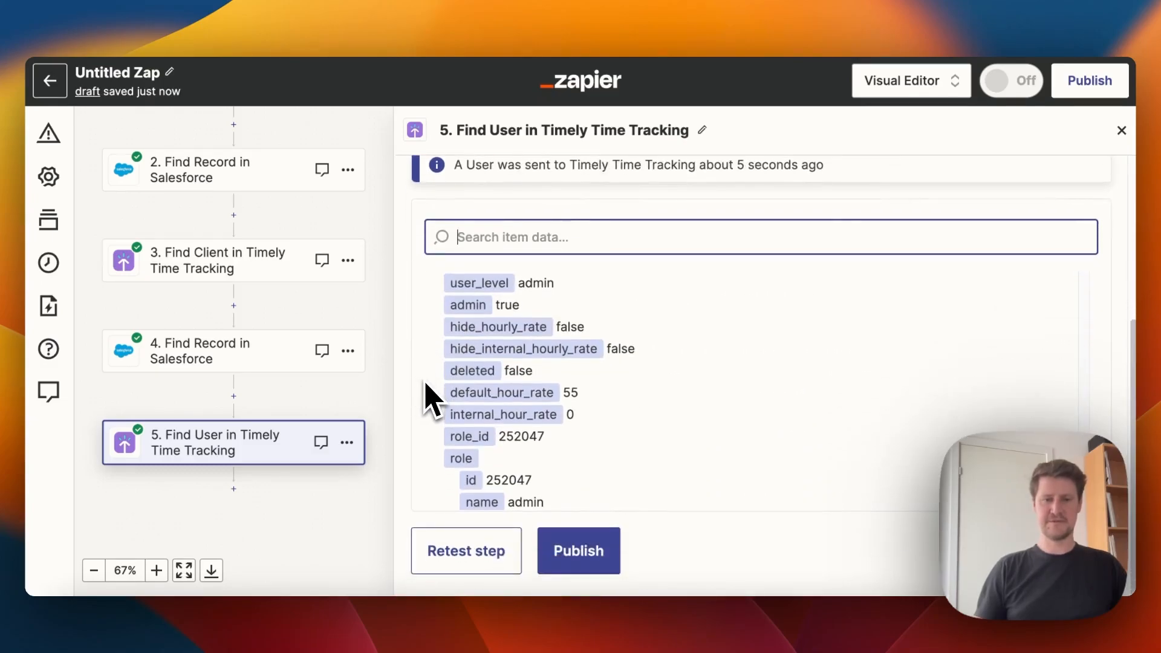
Step: Add a sixth step after the Timely user lookup that uses Timely Time Tracking with the Create Project event
left_click(233, 488)
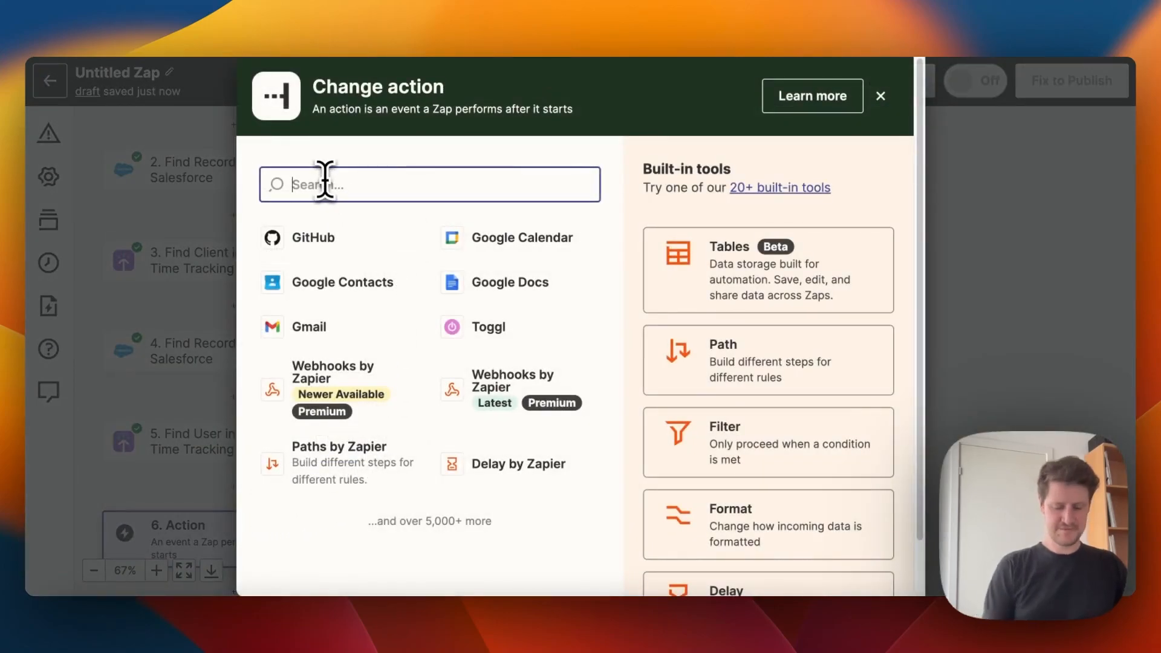
type("Timely")
left_click(394, 356)
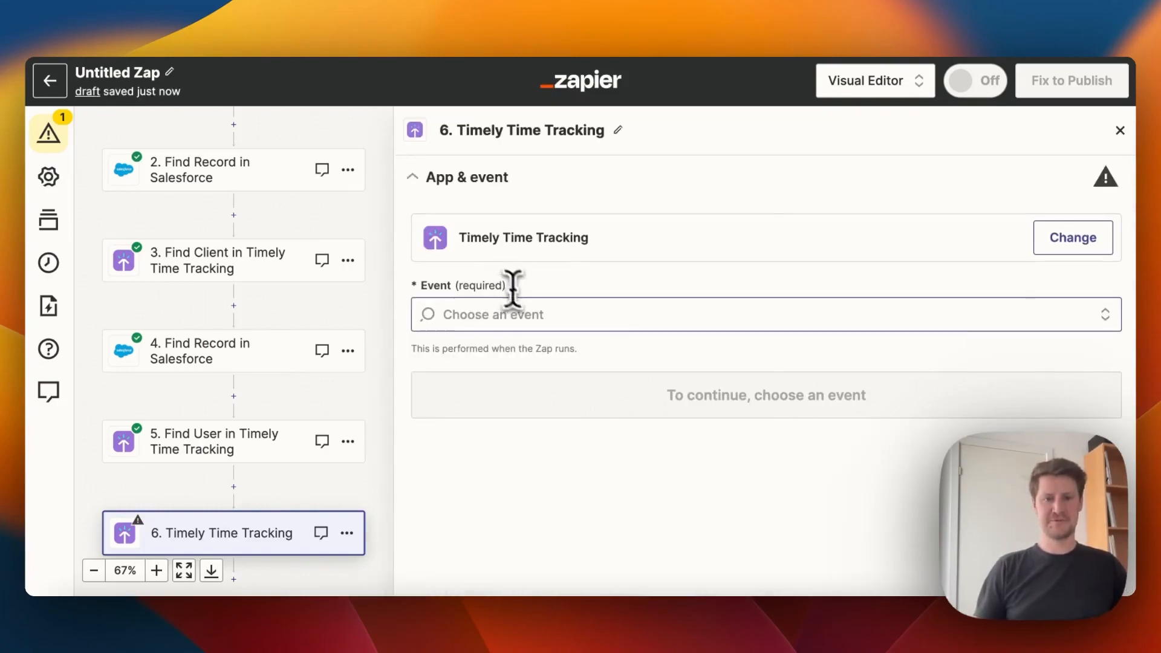
left_click(638, 314)
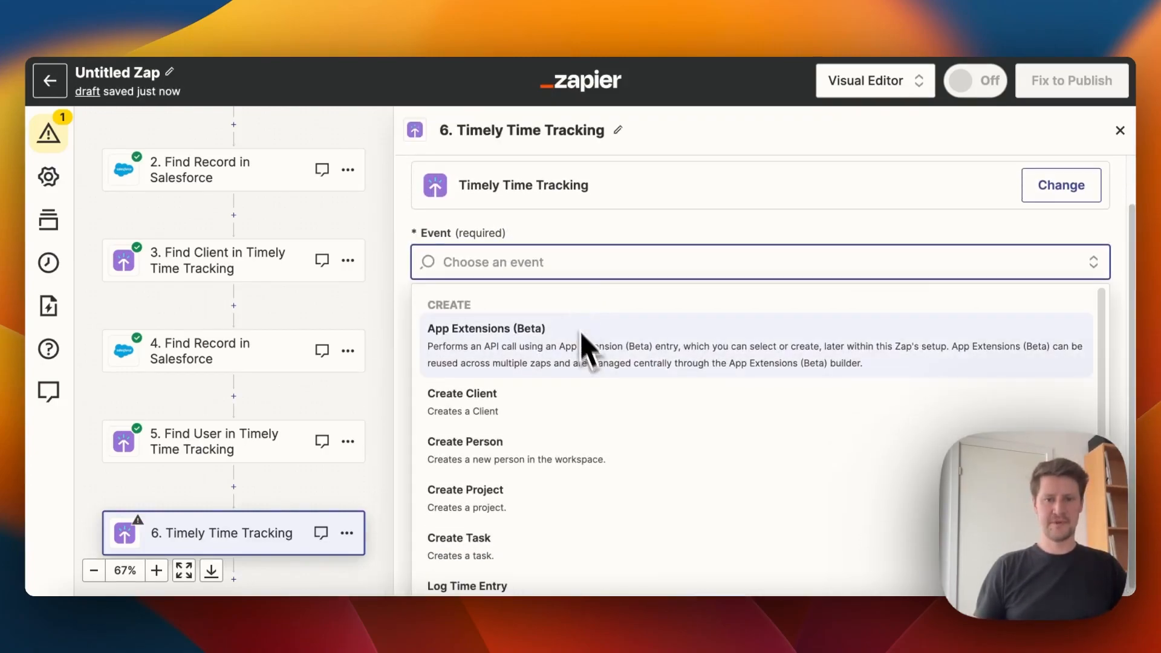
scroll(643, 350, "down", 2)
scroll(646, 350, "down", 1)
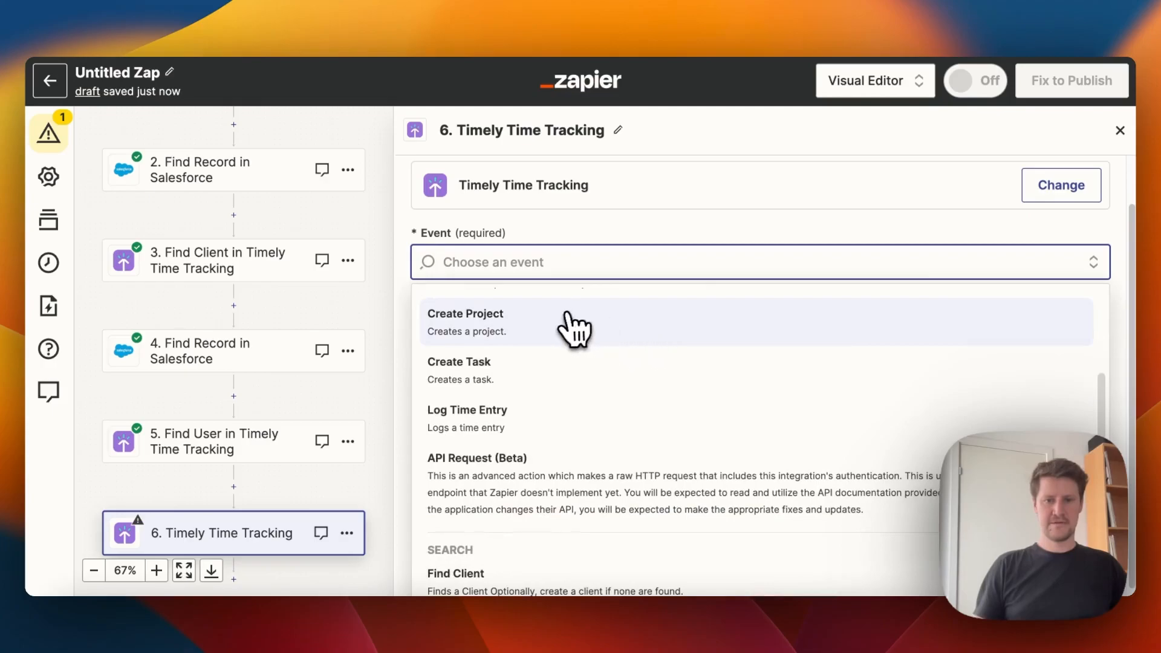
left_click(476, 343)
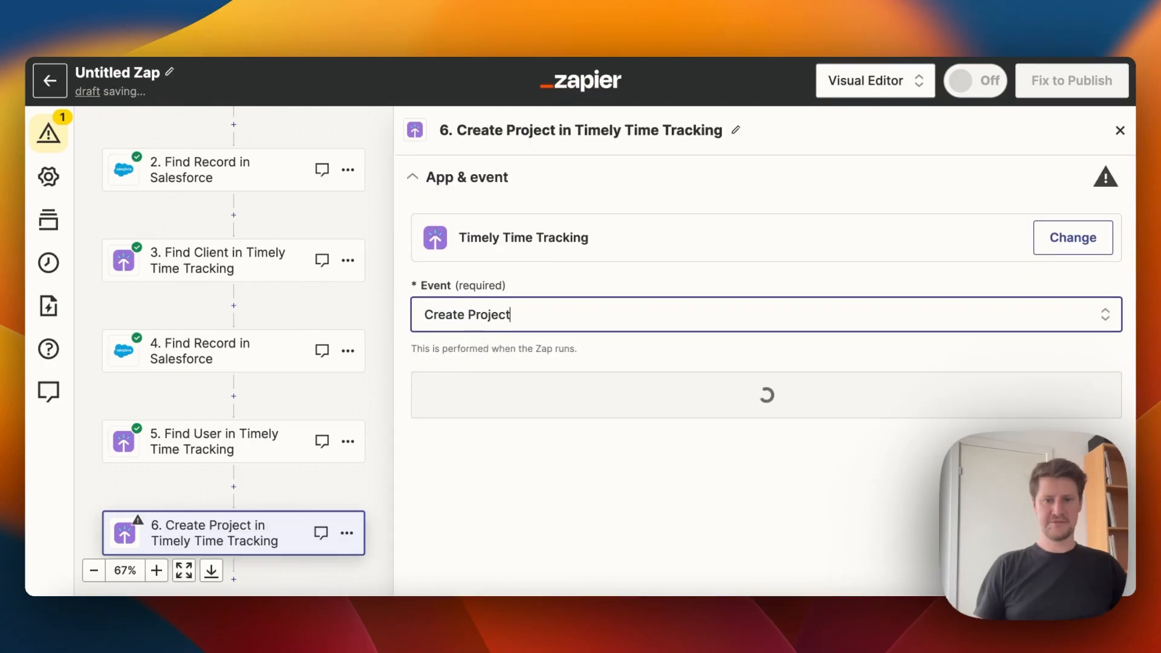
Step: Confirm the Create Project step's event and account, and select the workspace named Workspace
left_click(743, 416)
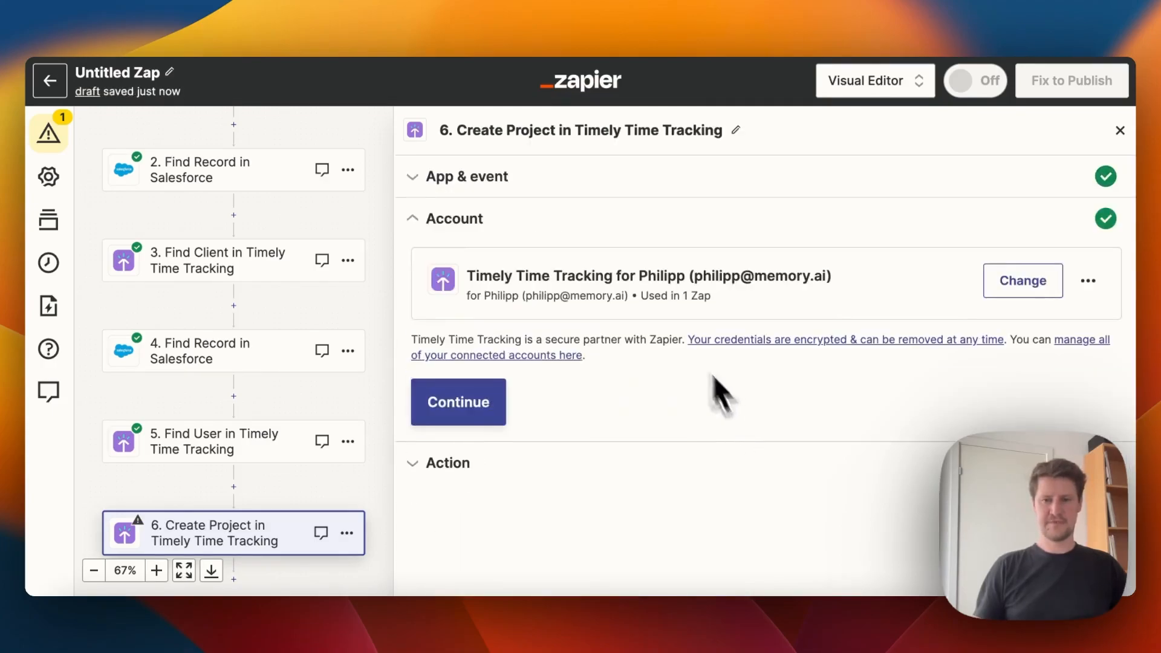
left_click(478, 410)
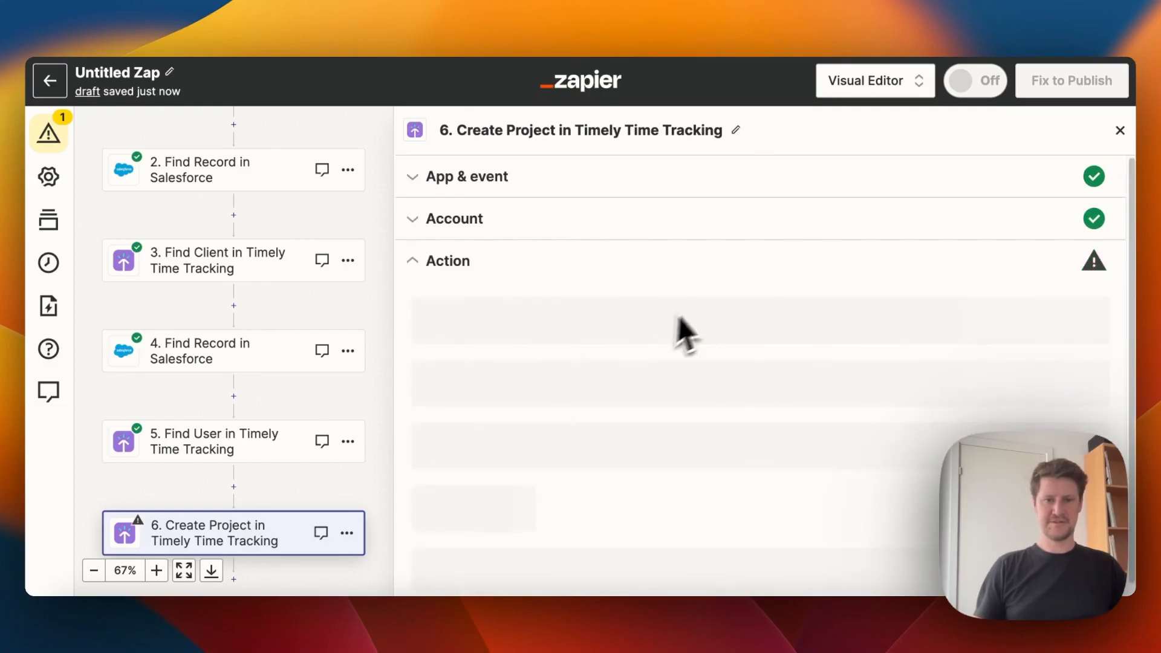
scroll(610, 254, "down", 2)
left_click(553, 218)
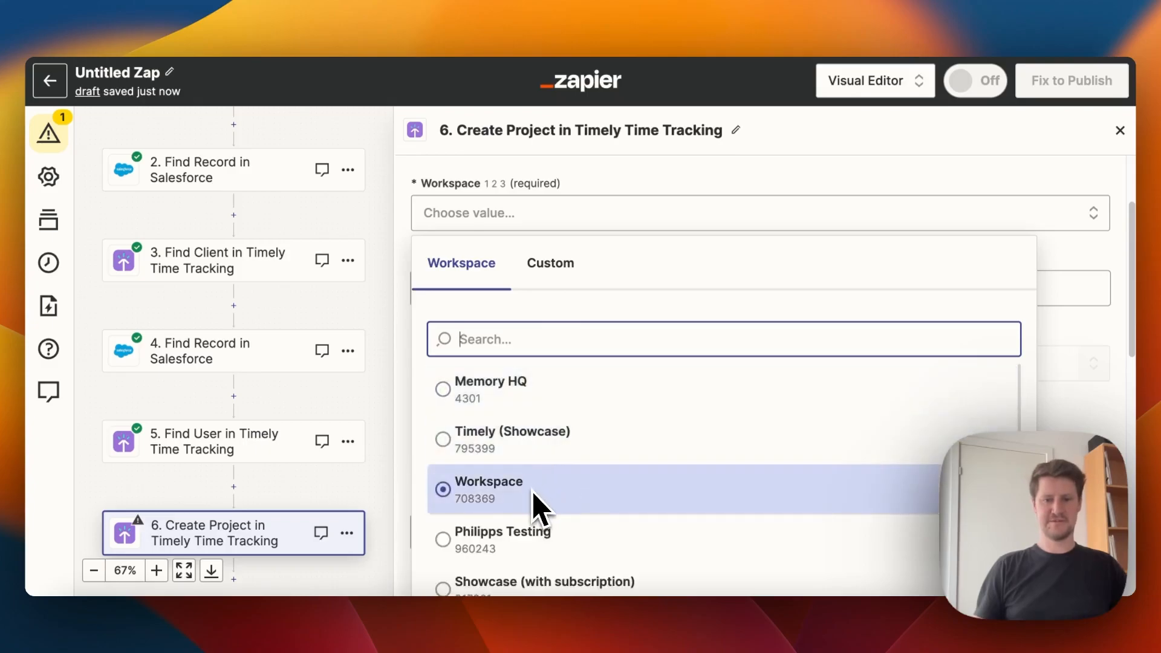
left_click(536, 492)
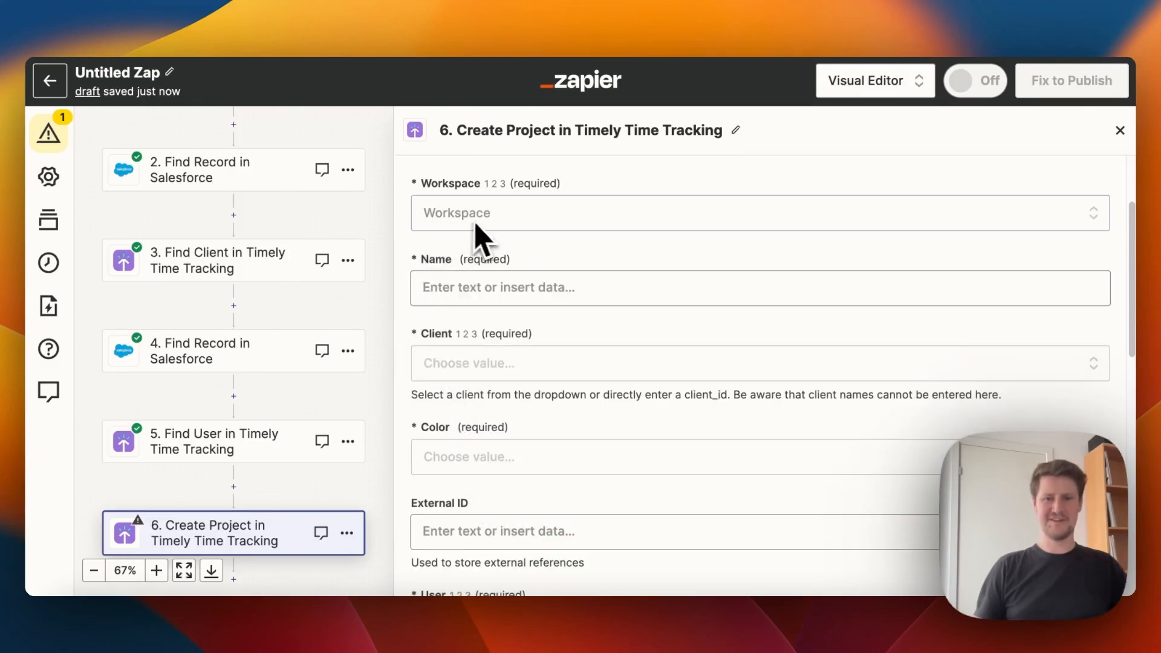
Step: Map the new project's Name to the opportunity Name from step 1, New Record
left_click(462, 289)
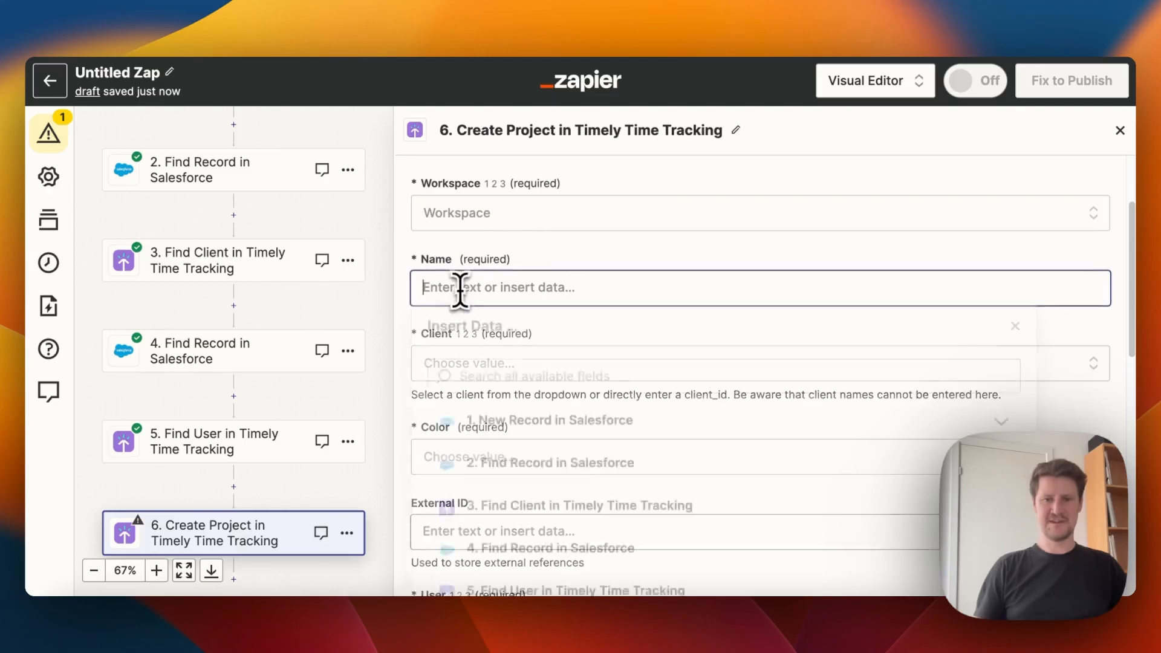
left_click(562, 423)
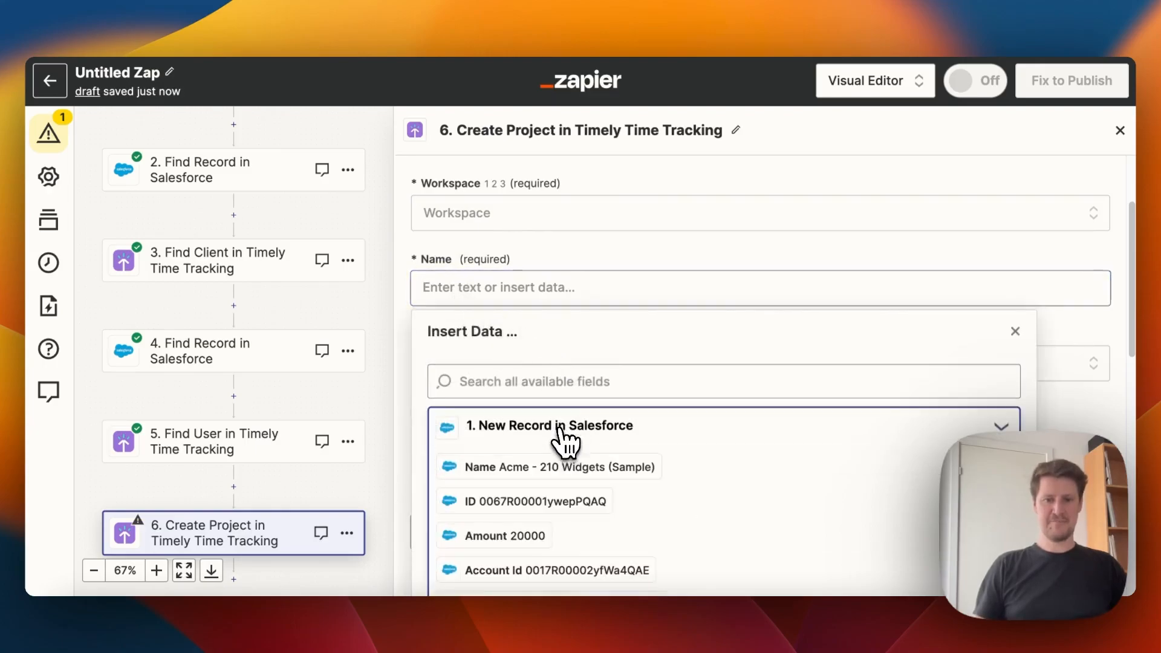
left_click(587, 476)
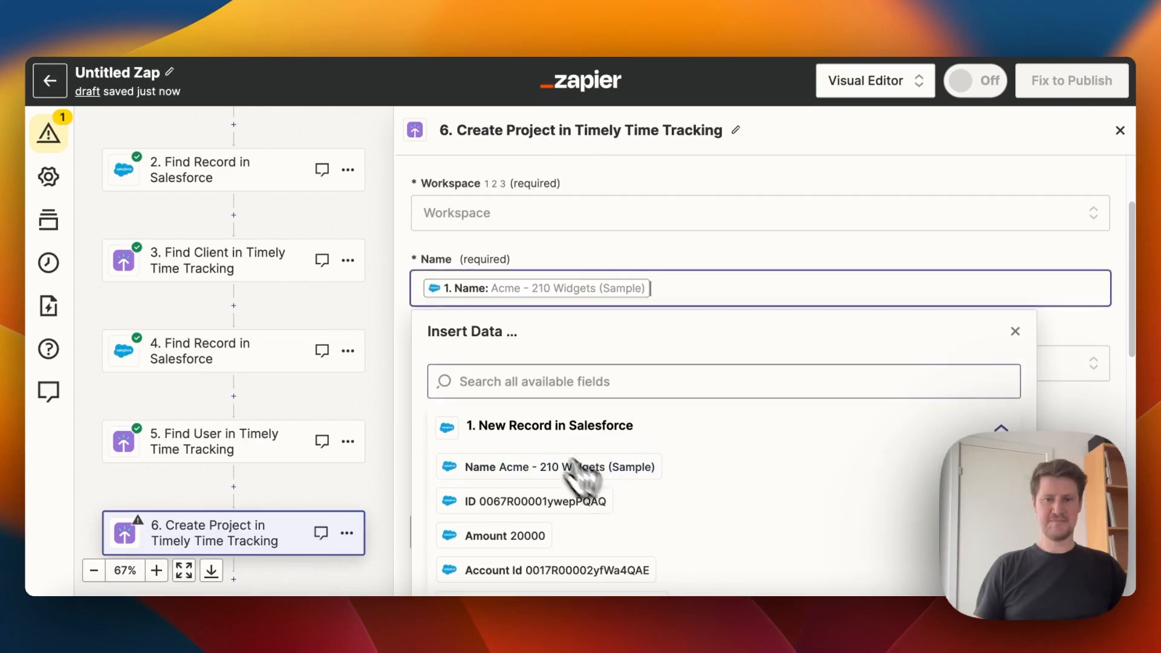
Step: Map the new project's Client to the custom value Client ID from step 3, Find Client in Timely Time Tracking
left_click(530, 376)
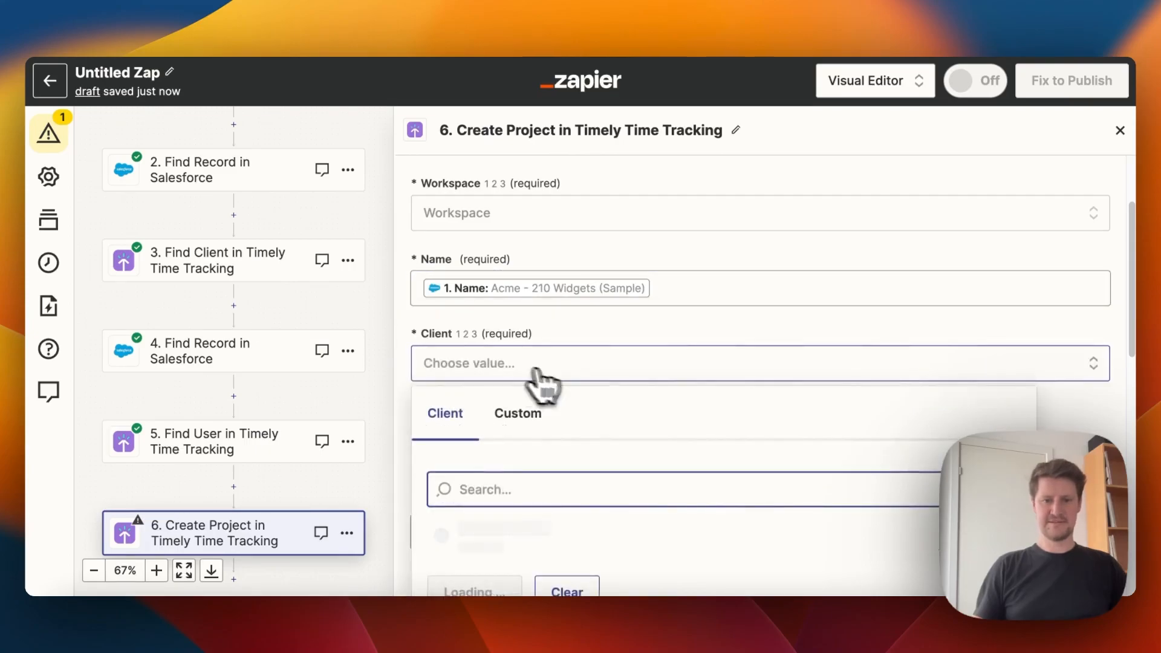
scroll(604, 388, "down", 6)
scroll(604, 390, "up", 4)
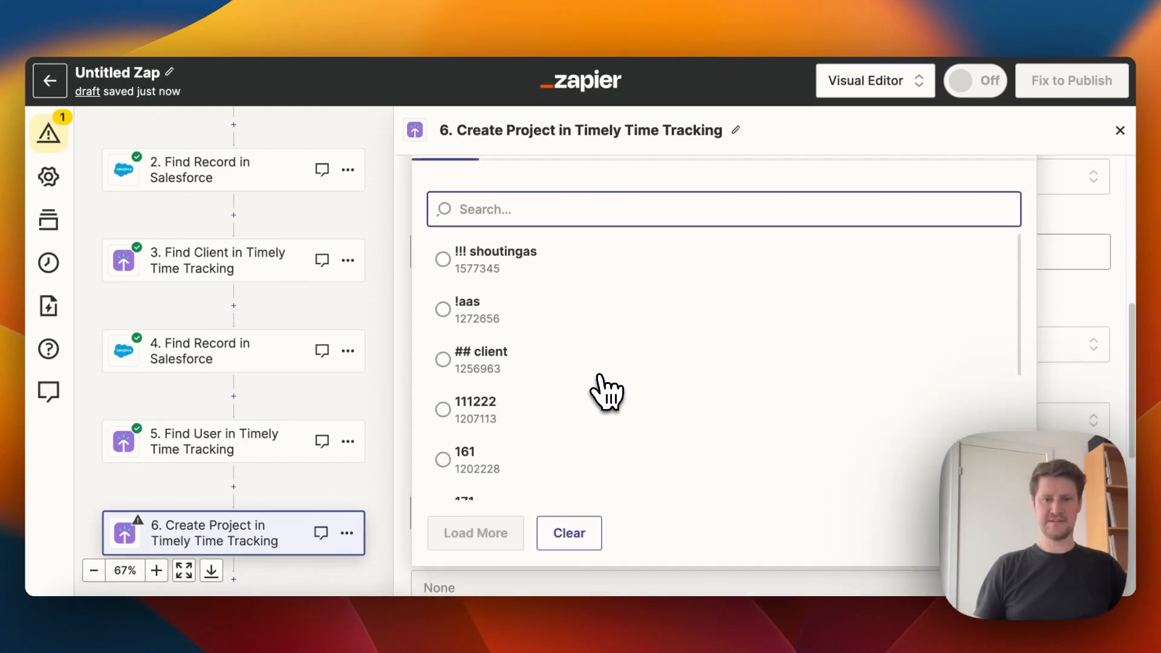
left_click(519, 259)
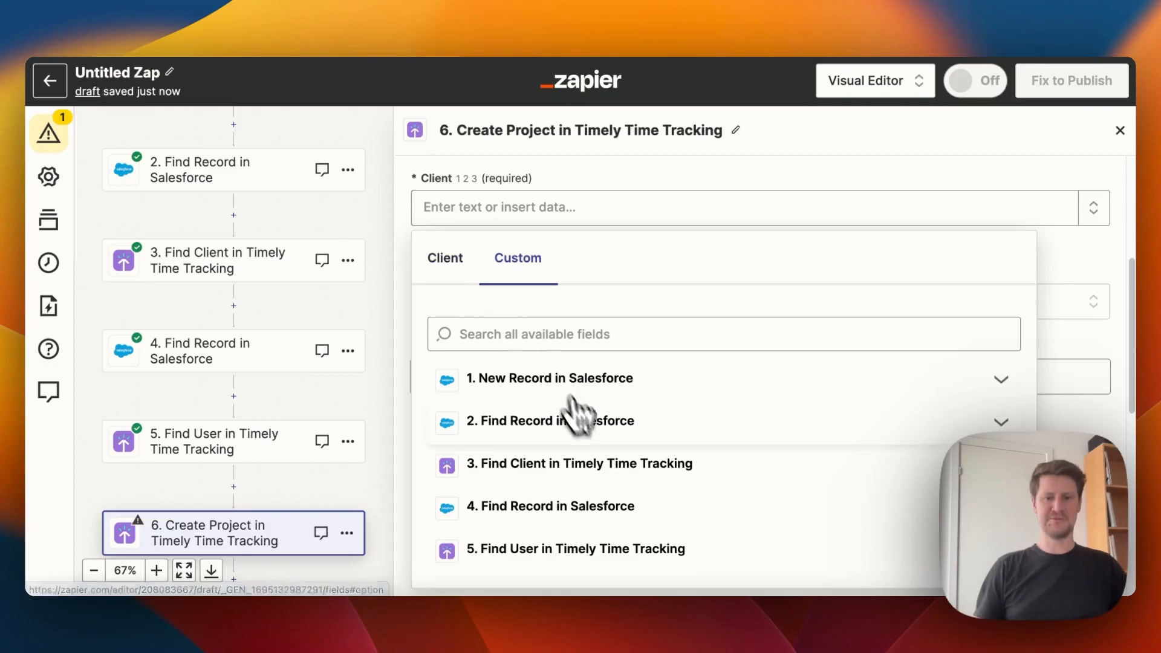
left_click(560, 469)
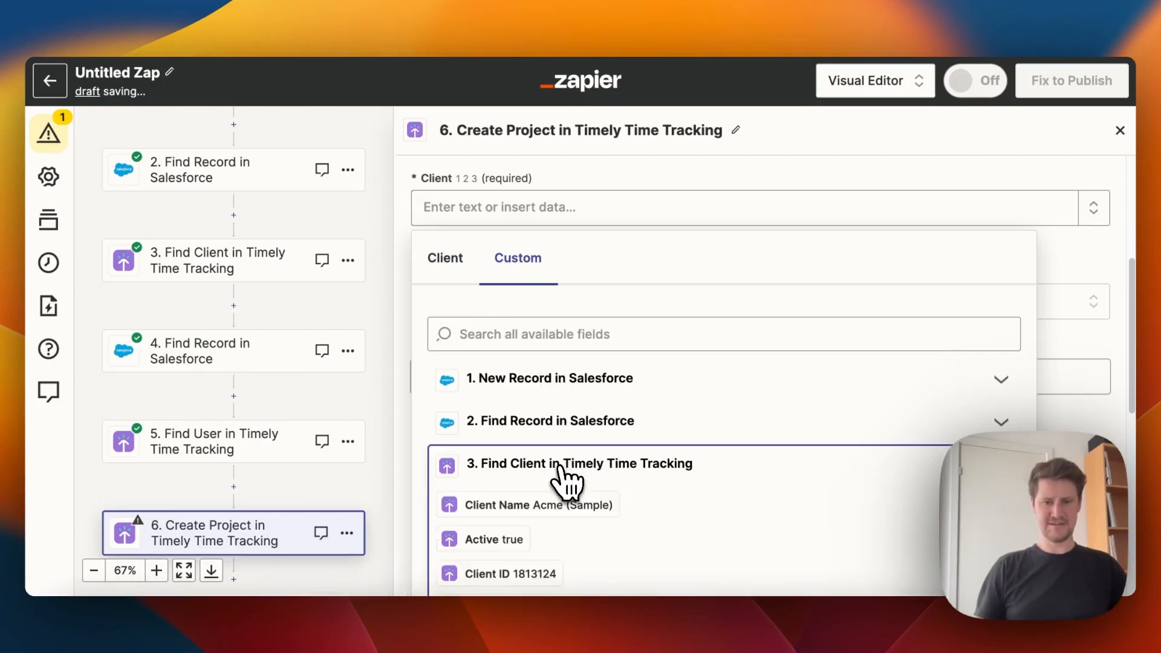
scroll(614, 472, "down", 3)
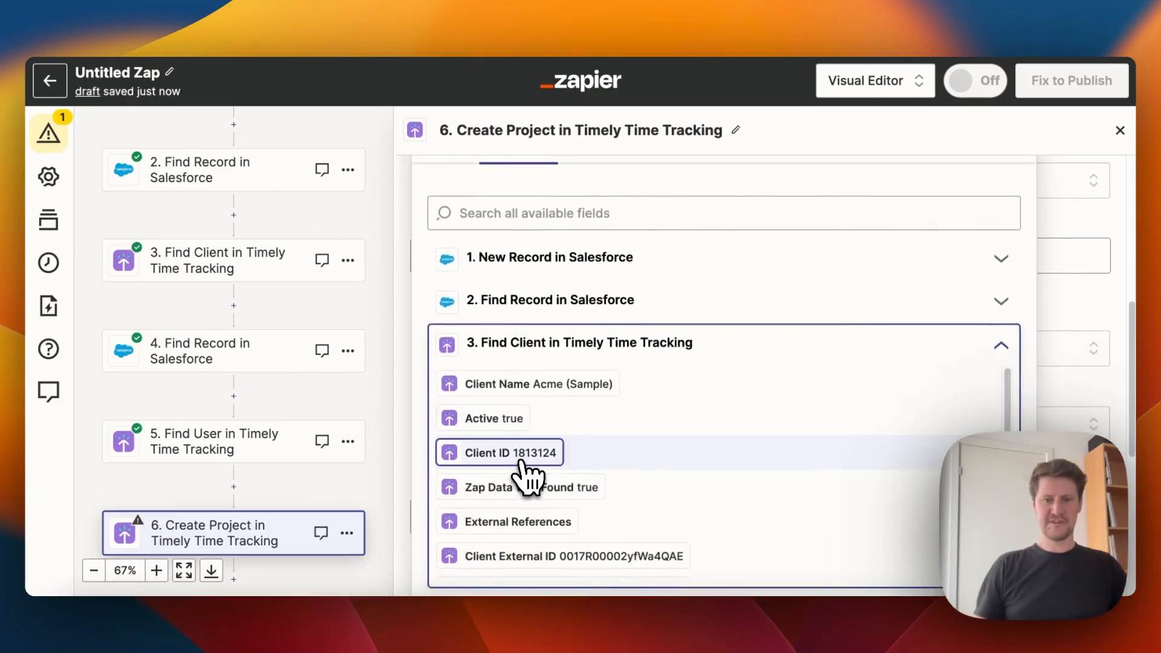
left_click(519, 456)
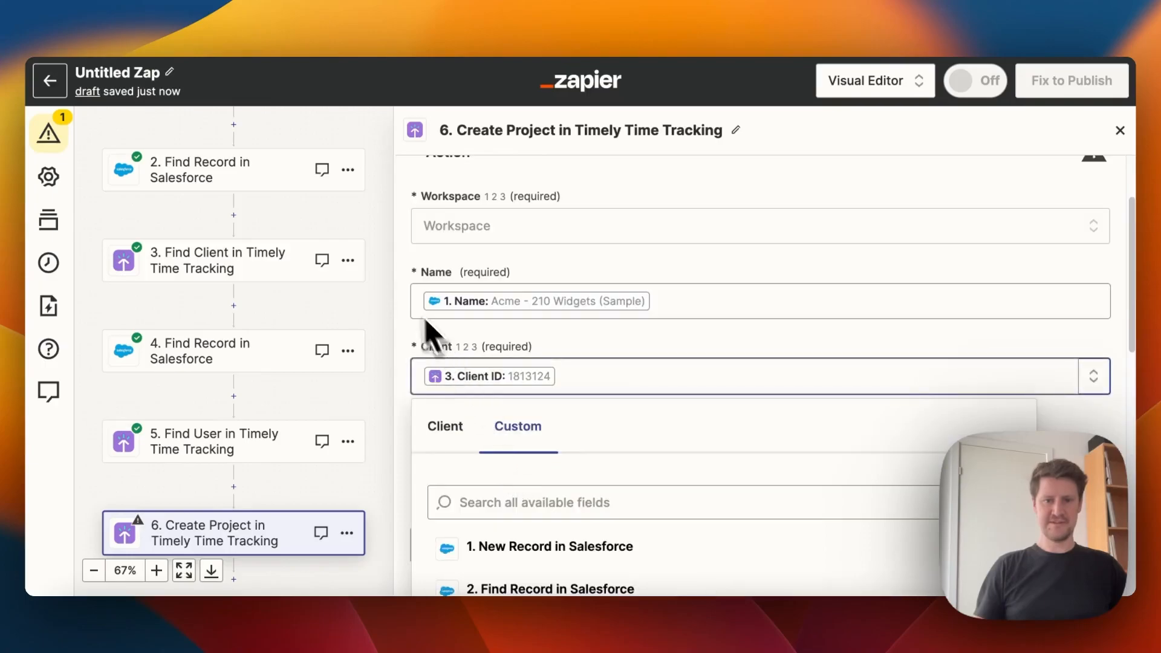
Step: Set the new project's Color to green
scroll(406, 352, "down", 3)
left_click(498, 345)
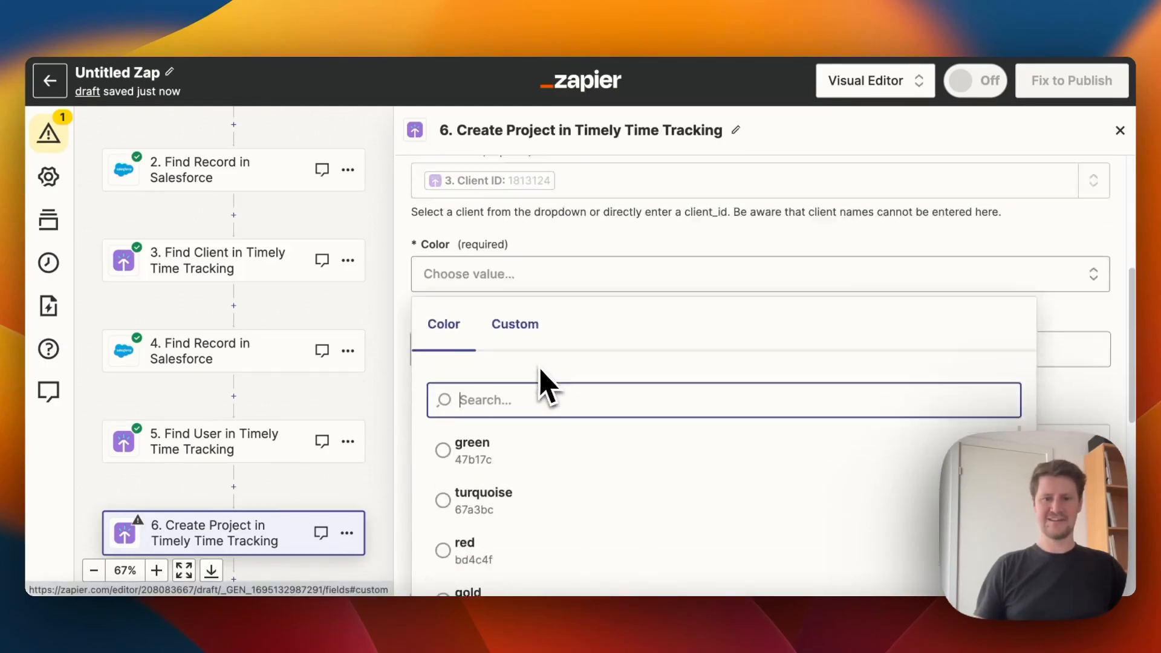
left_click(477, 435)
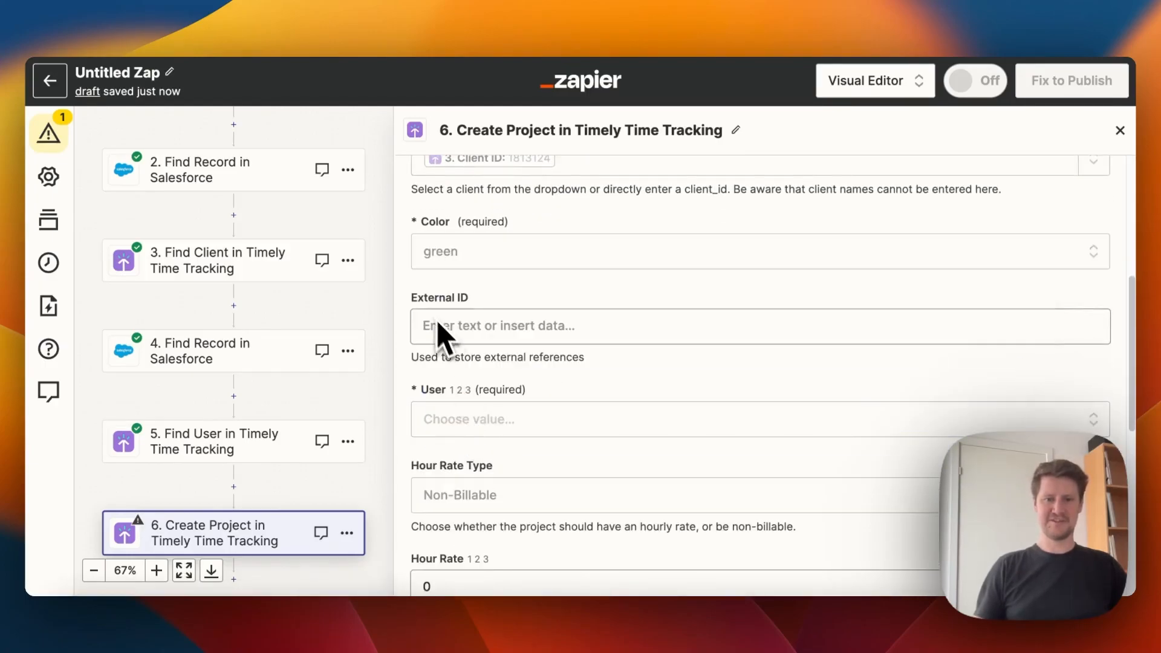
Step: Map the project's External ID to the opportunity ID from step 1, New Record in Salesforce
left_click(482, 327)
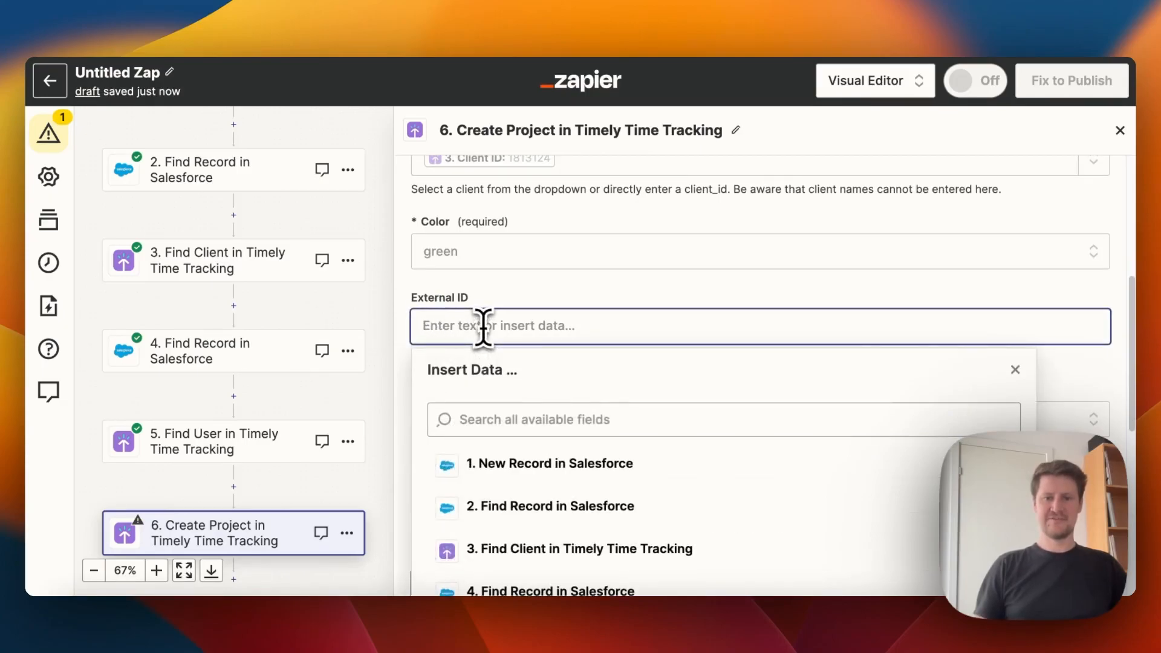
scroll(642, 415, "down", 2)
left_click(532, 361)
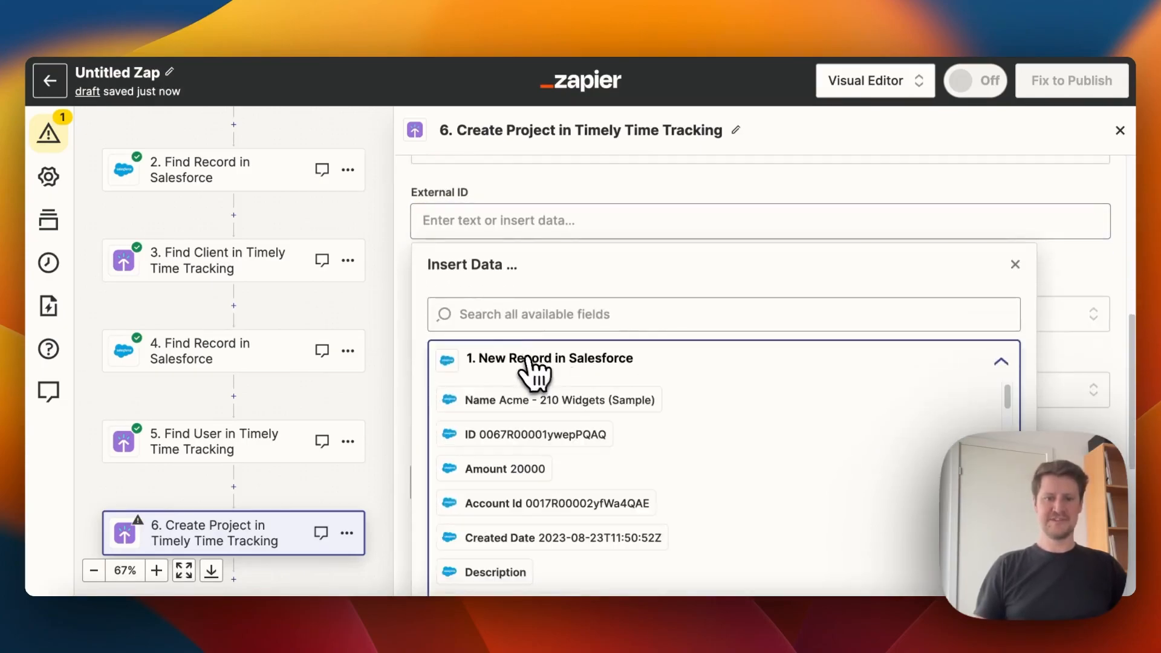
left_click(560, 438)
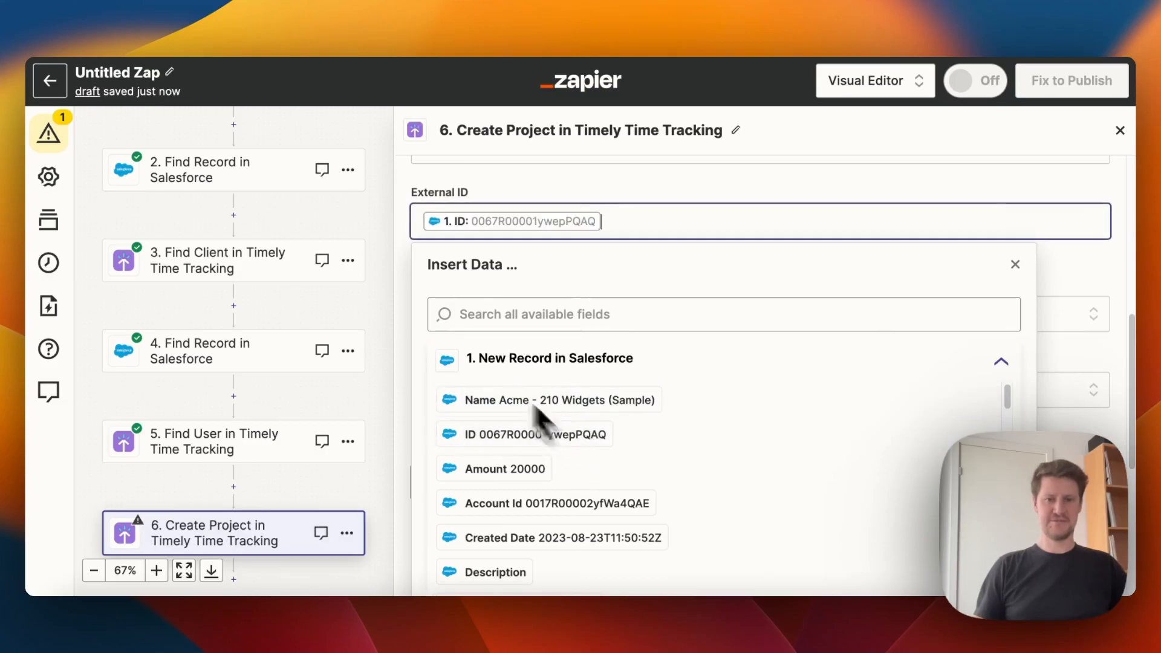
left_click(408, 297)
Step: Map the project's User to the custom value User ID from step 5, Find User in Timely Time Tracking
left_click(490, 327)
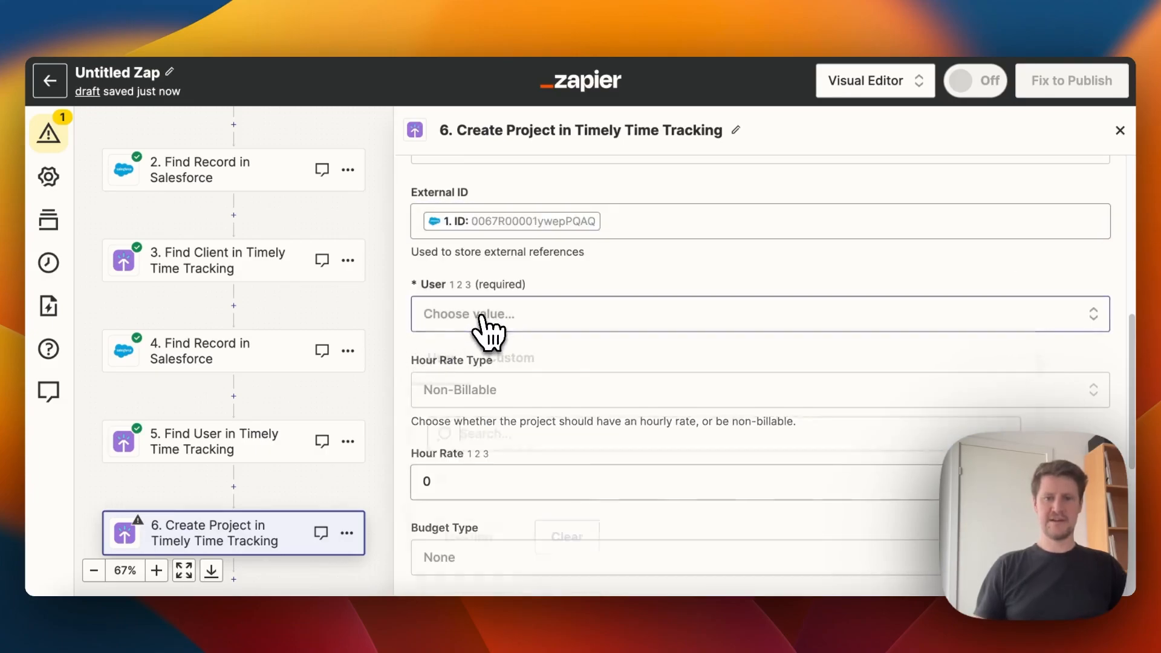
scroll(592, 345, "down", 1)
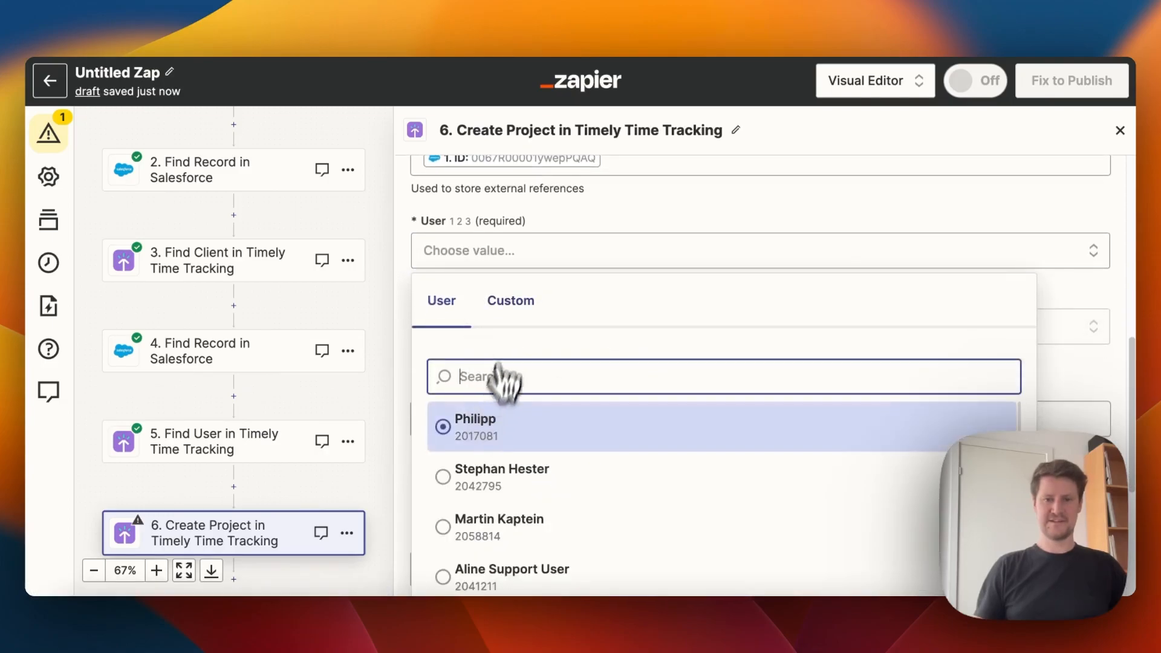
left_click(511, 302)
scroll(593, 369, "down", 2)
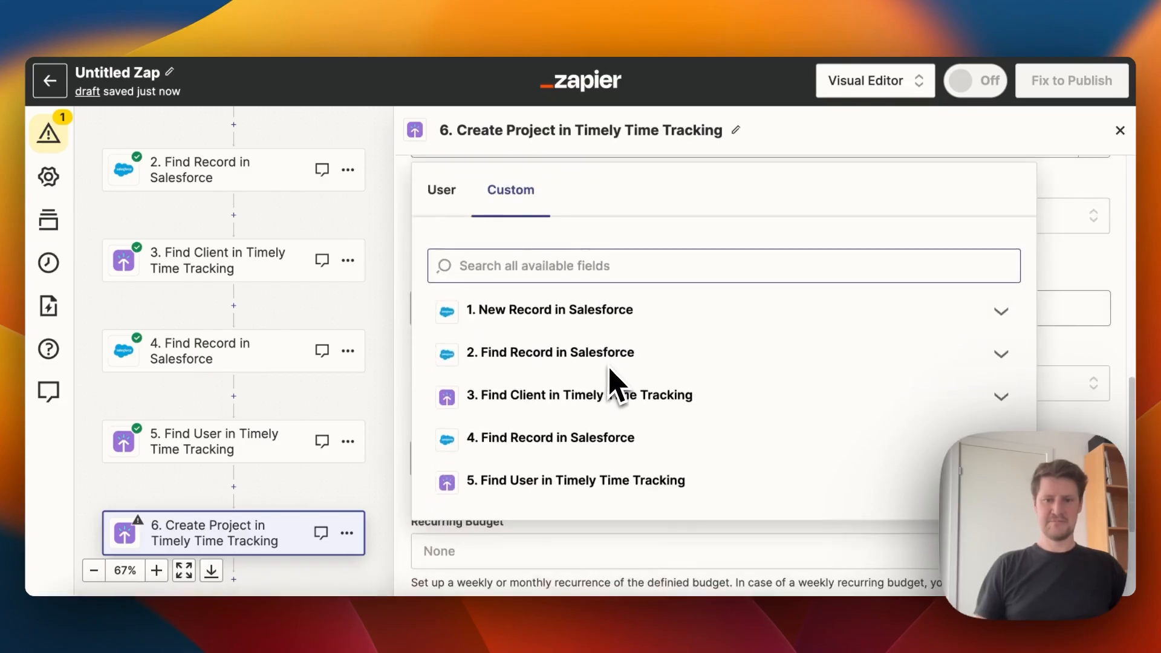
left_click(606, 450)
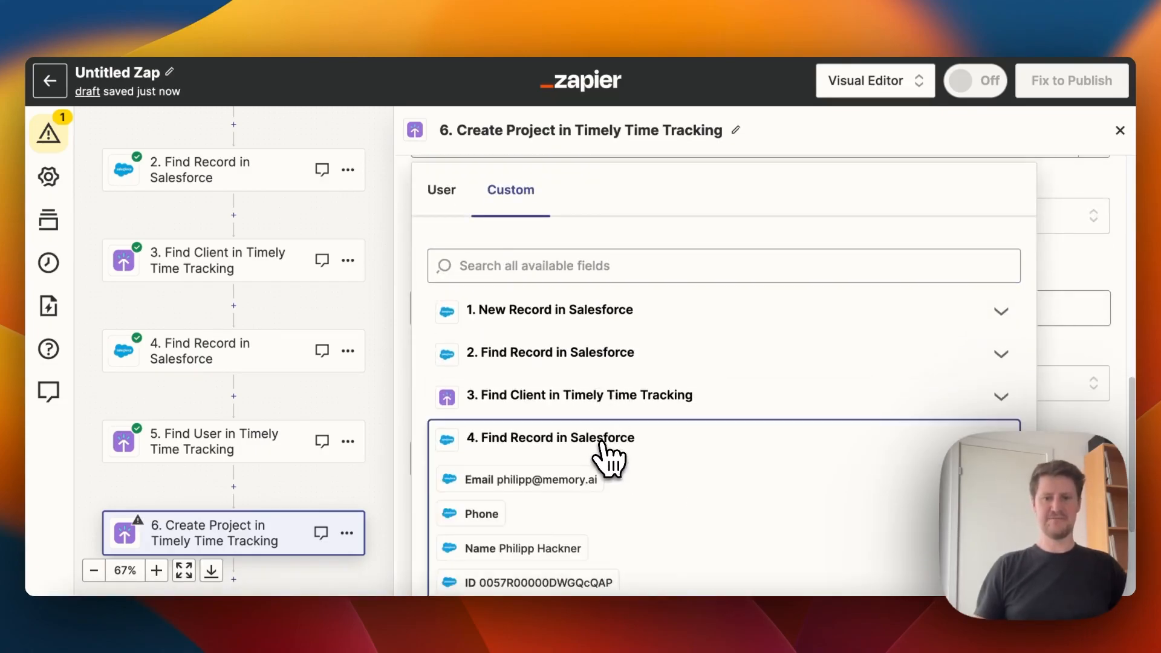
scroll(705, 389, "down", 2)
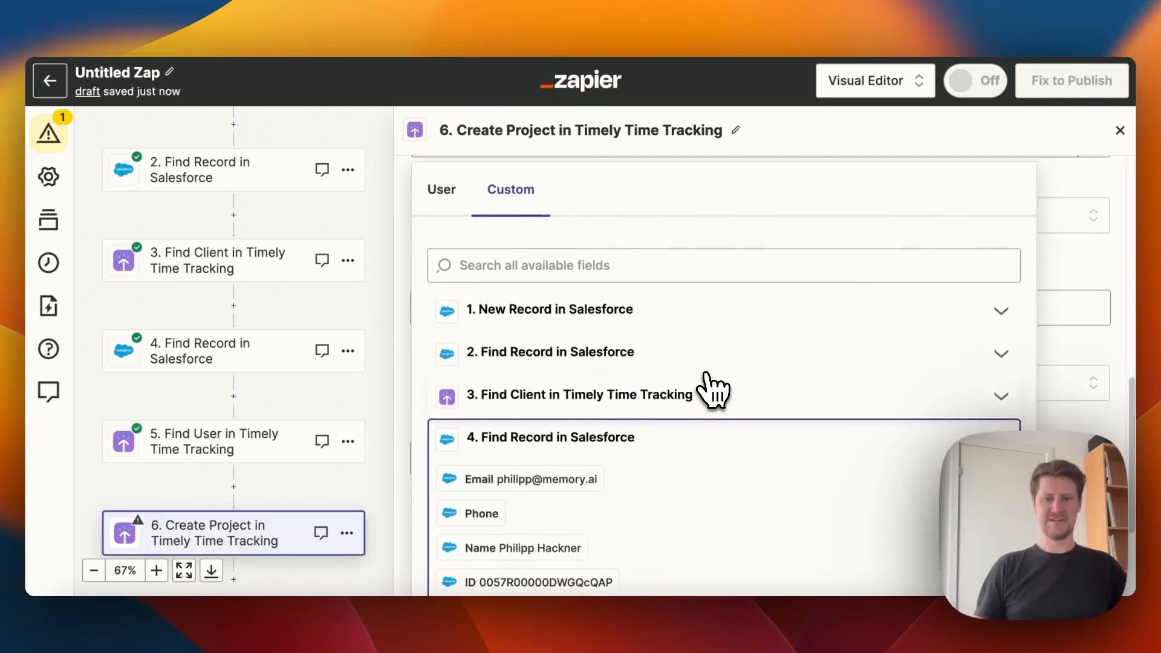
scroll(696, 339, "down", 2)
left_click(999, 266)
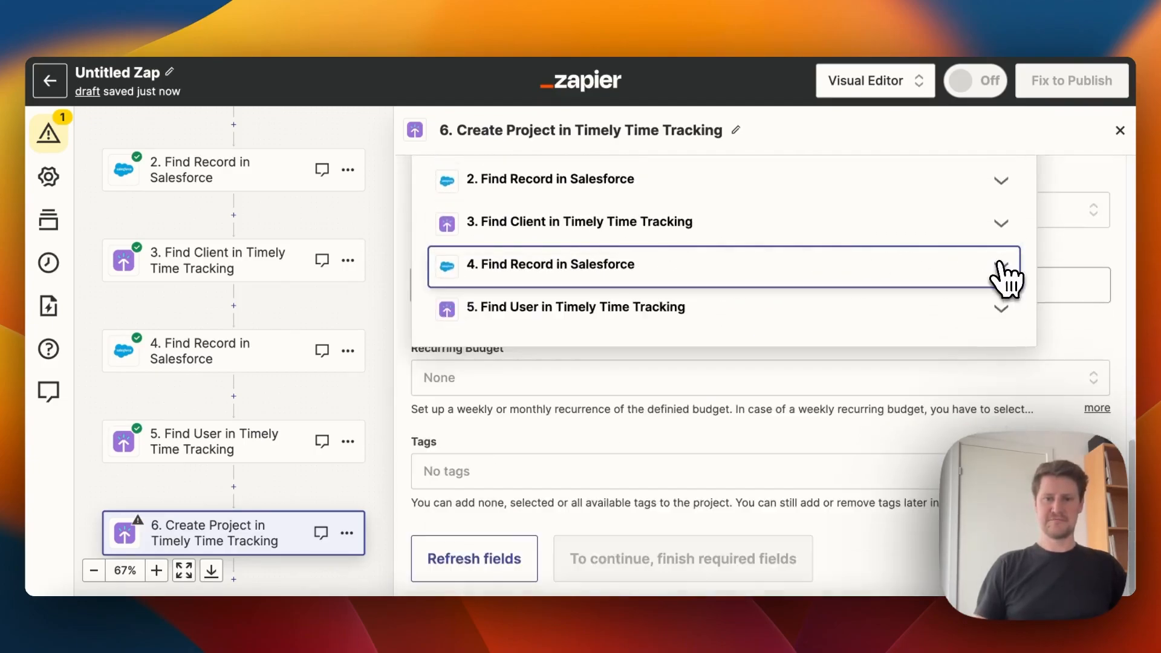
left_click(530, 317)
scroll(610, 343, "down", 2)
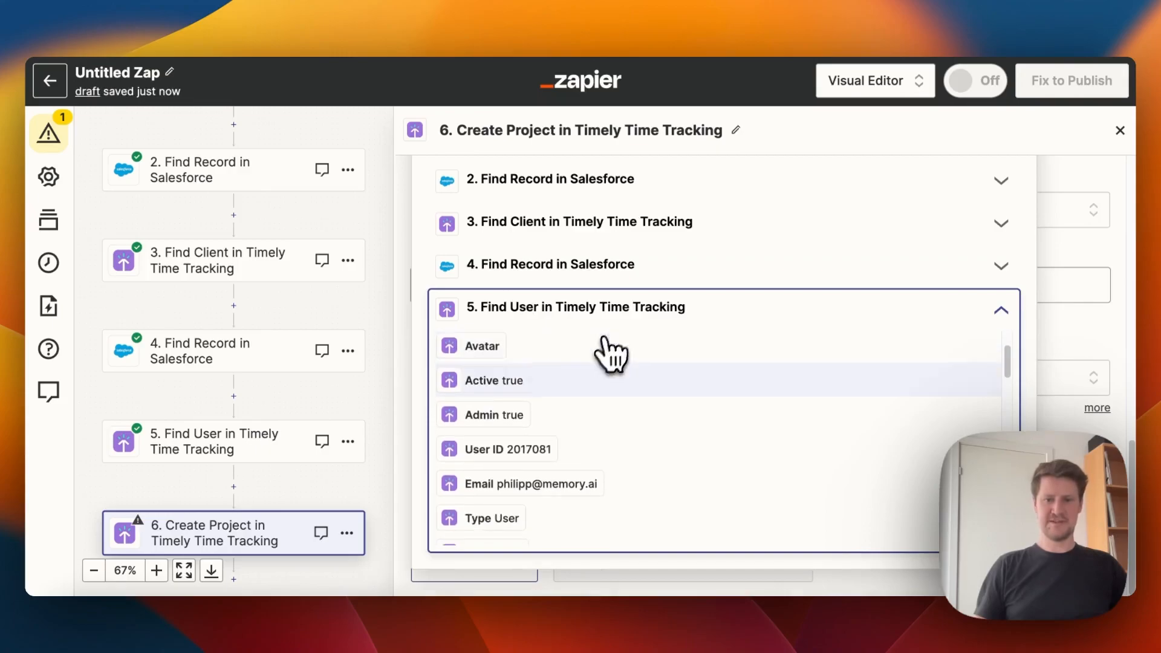
left_click(528, 456)
Step: Review the hour rate, budget and tag settings, keep their defaults, and continue to the Create Project step's test
scroll(408, 351, "down", 2)
scroll(410, 357, "down", 1)
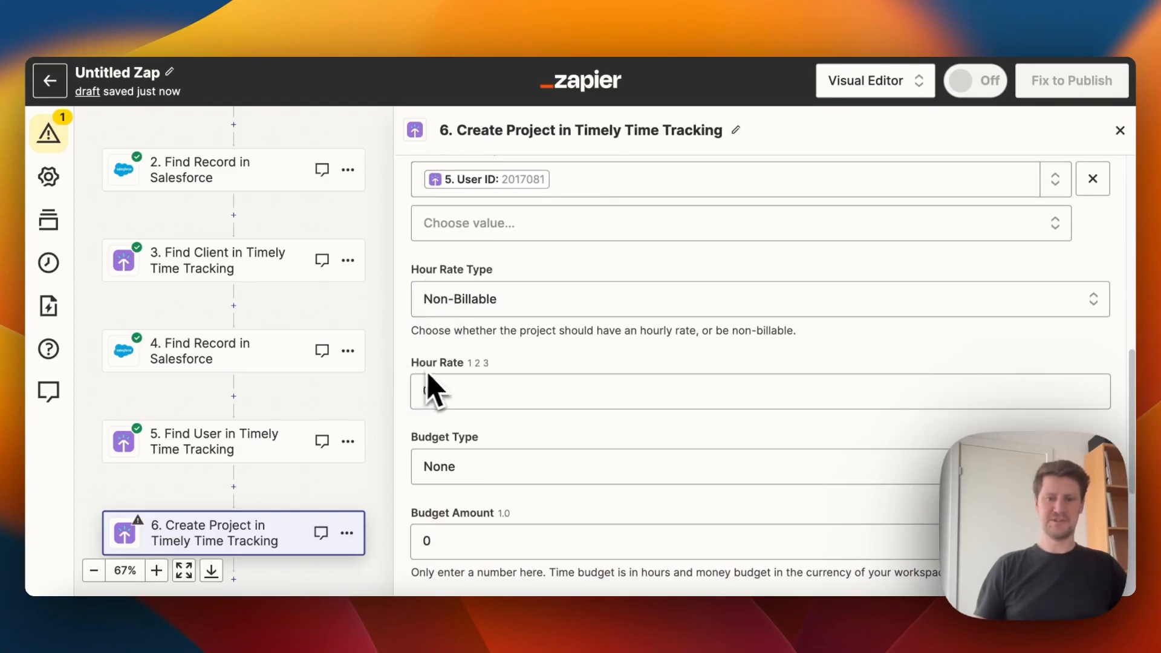
scroll(514, 390, "down", 2)
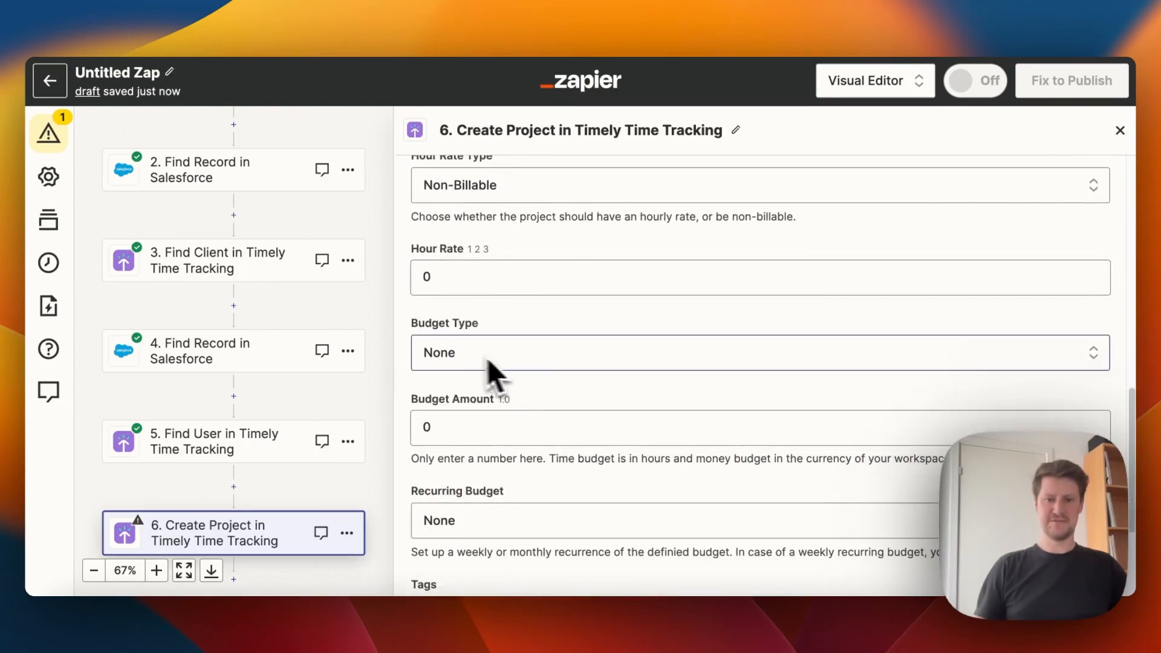
scroll(492, 370, "down", 2)
scroll(527, 380, "down", 2)
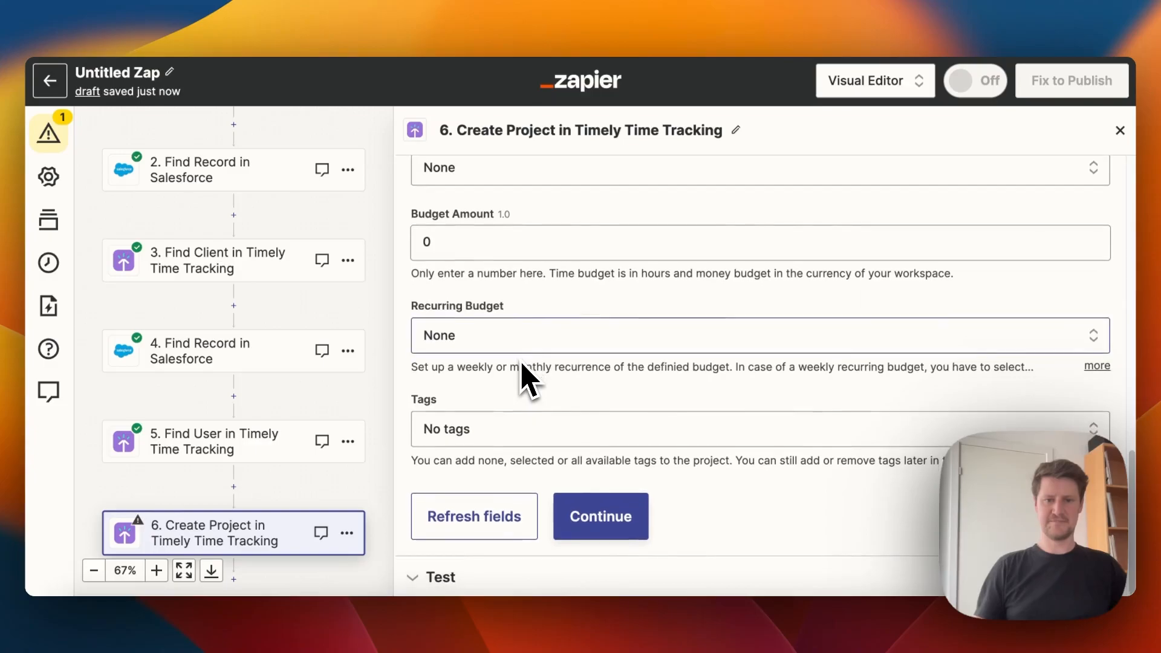
left_click(604, 520)
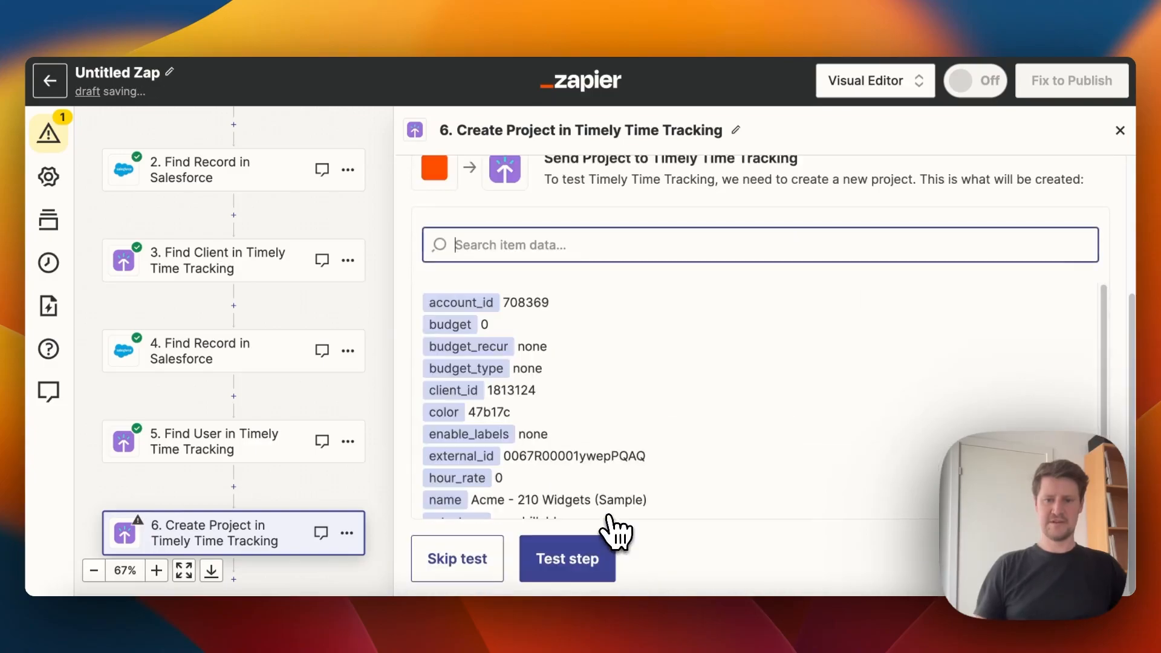
Step: Run the Create Project test and look through the returned Timely project data
scroll(687, 474, "down", 2)
left_click(568, 558)
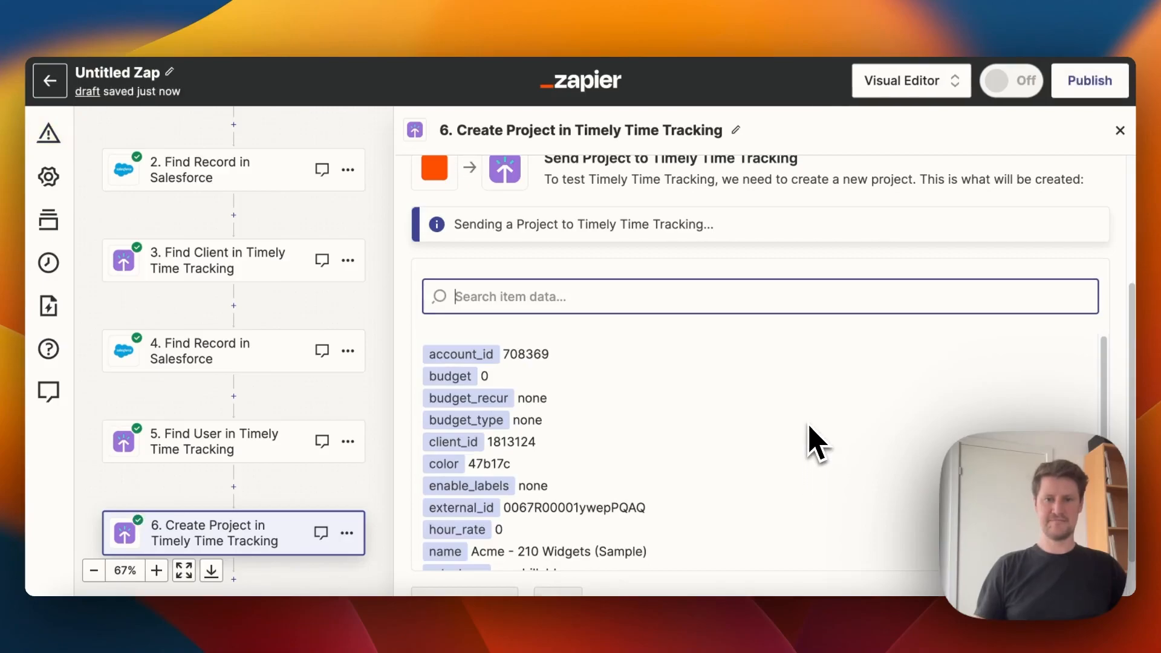
scroll(814, 429, "down", 10)
scroll(821, 420, "down", 15)
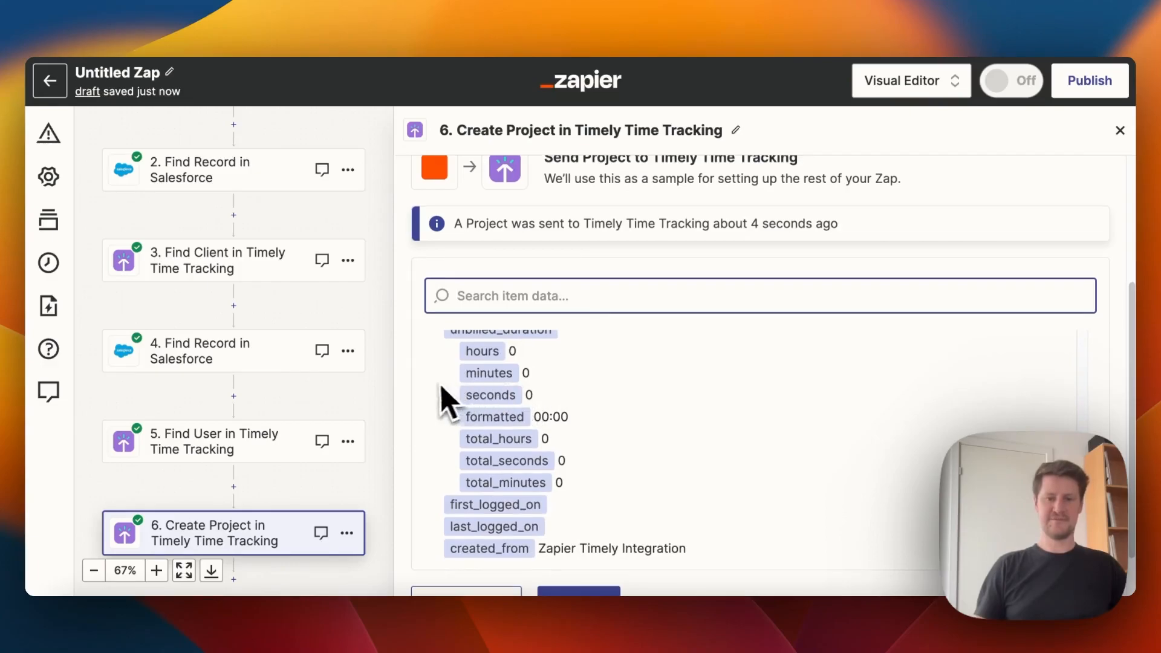
scroll(438, 400, "down", 2)
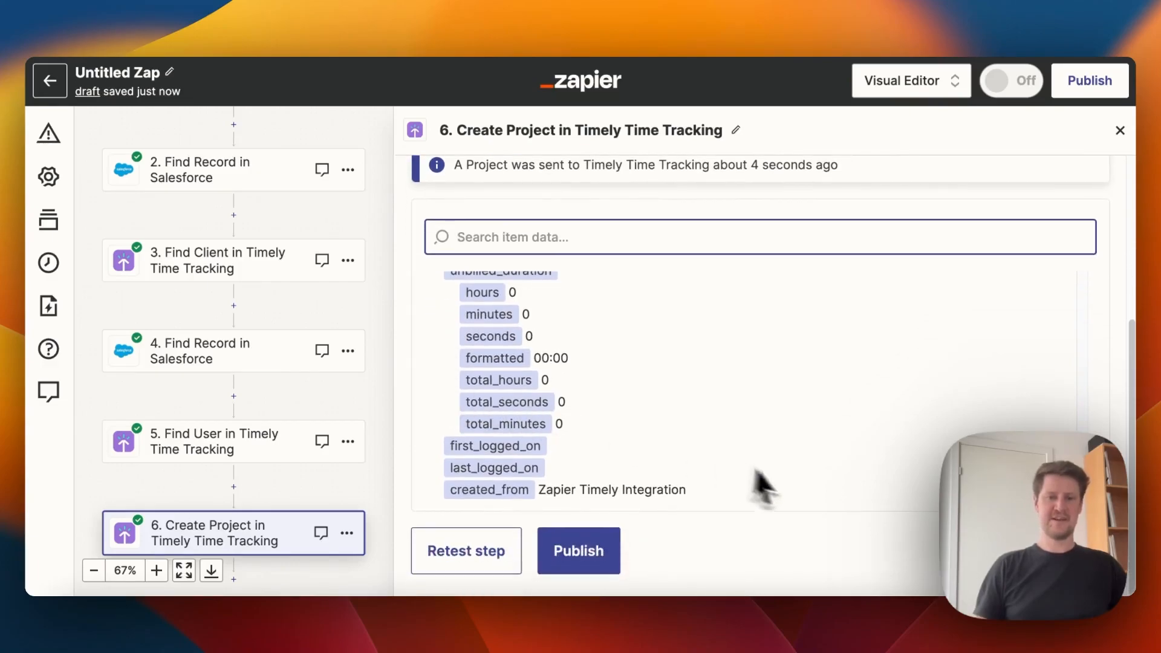
Step: Rename the Zap as "Create Timely Project from Salesforce Opportunity" and publish it
left_click(137, 76)
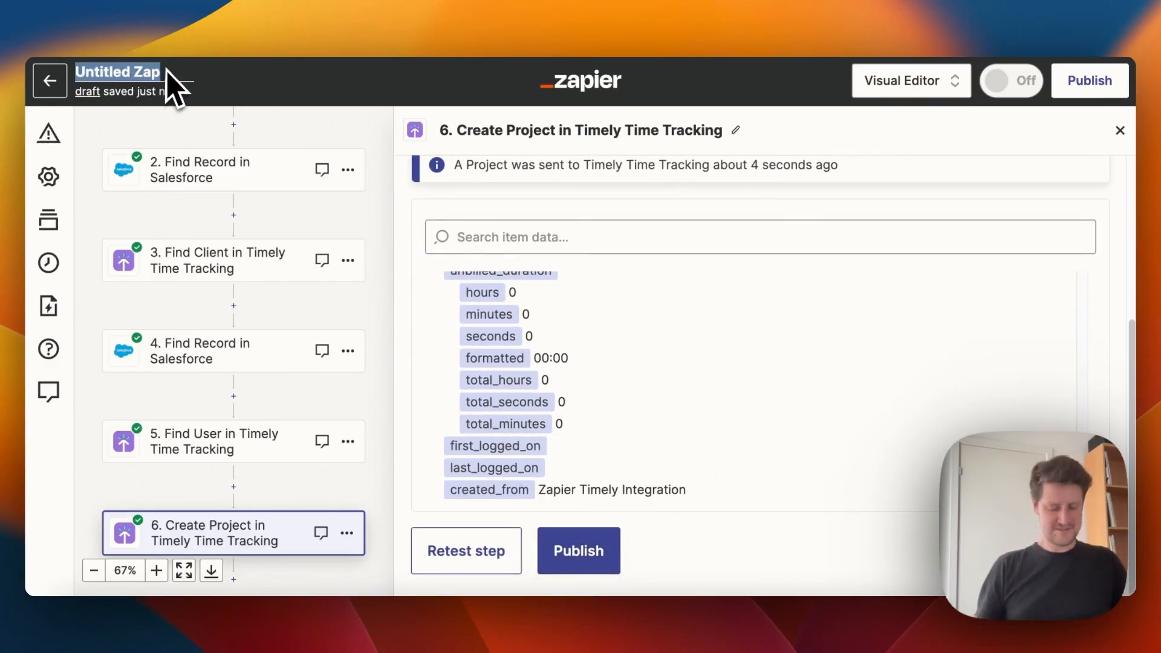
type("Create Timely Project from")
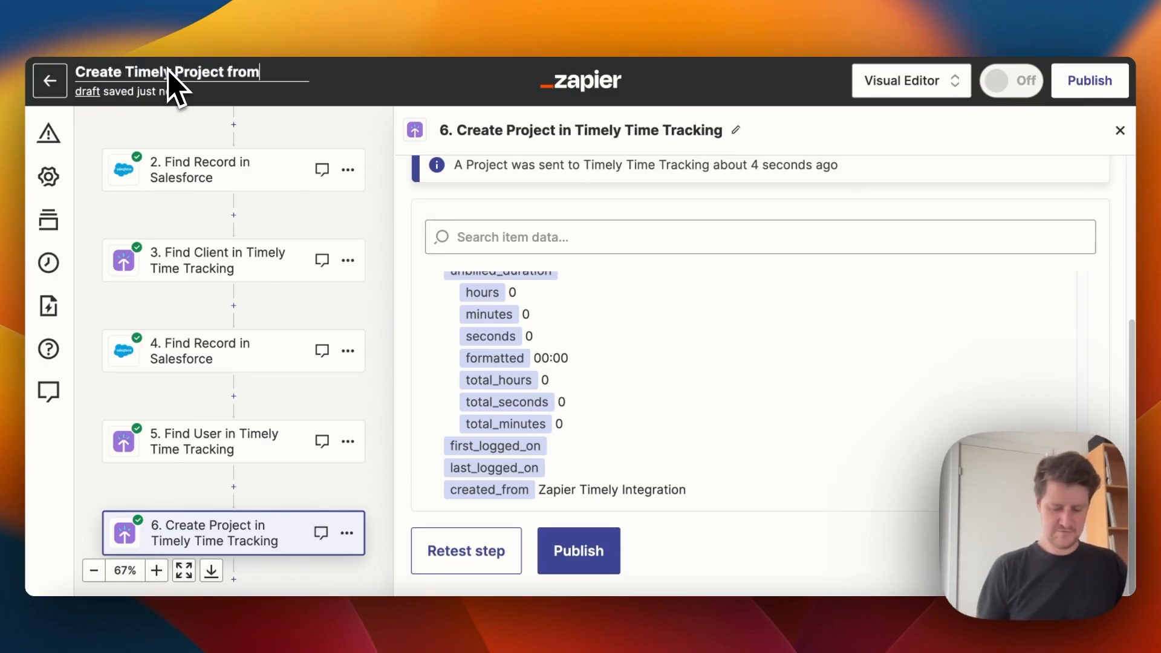
type(" Salesforce Opportunity")
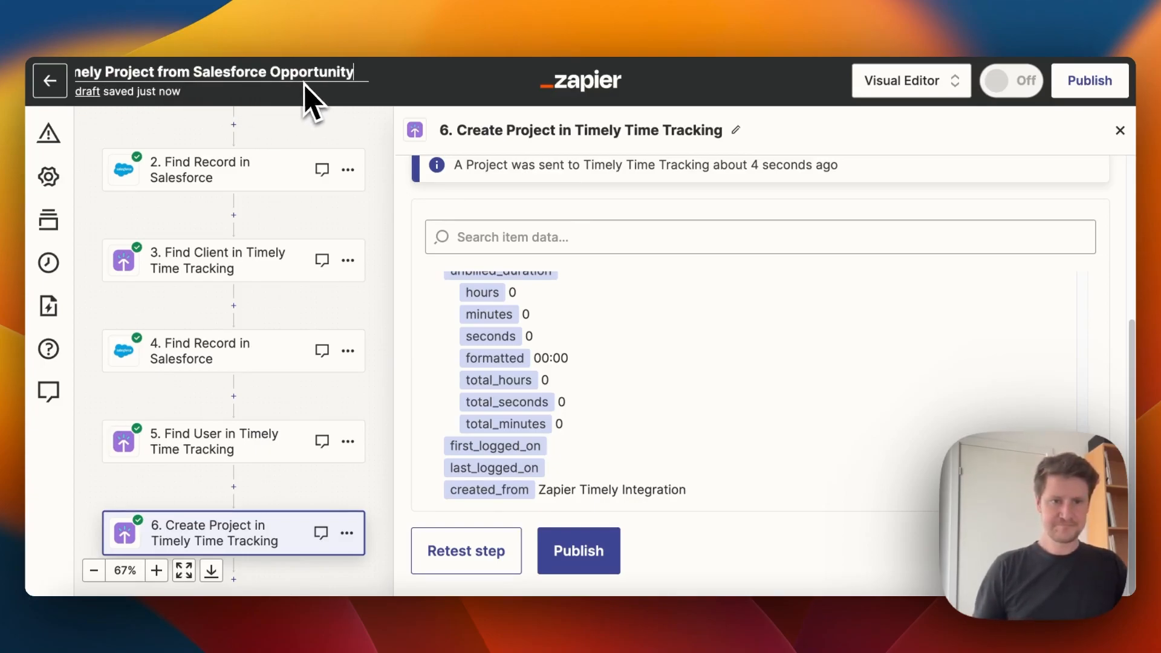
key("Return")
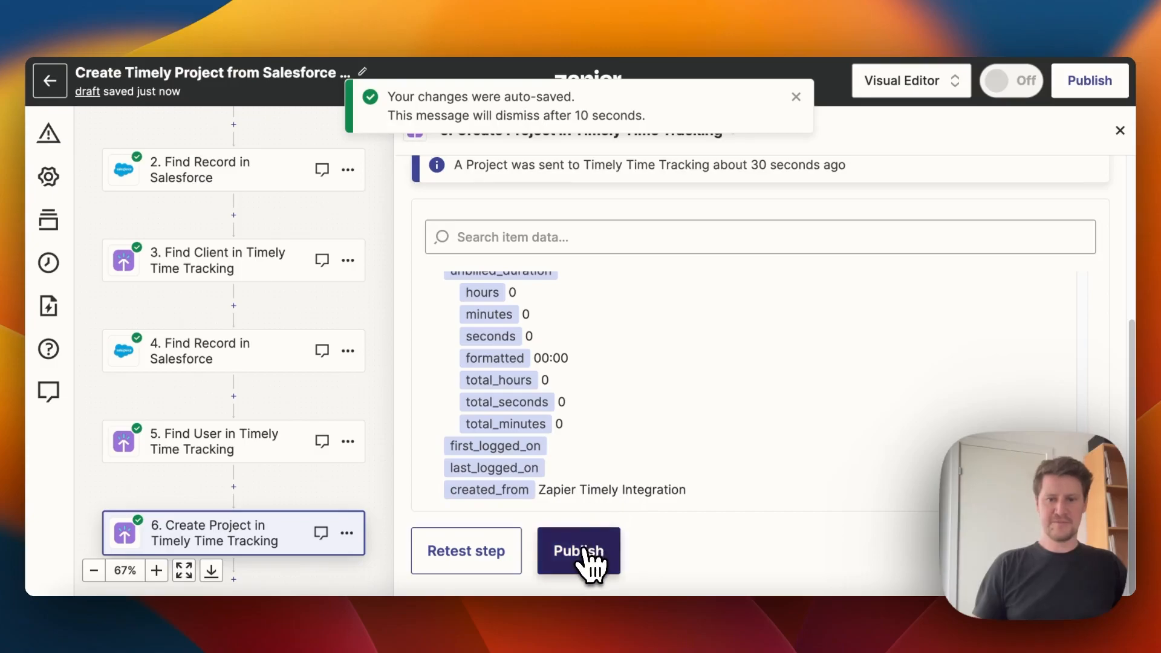
left_click(585, 559)
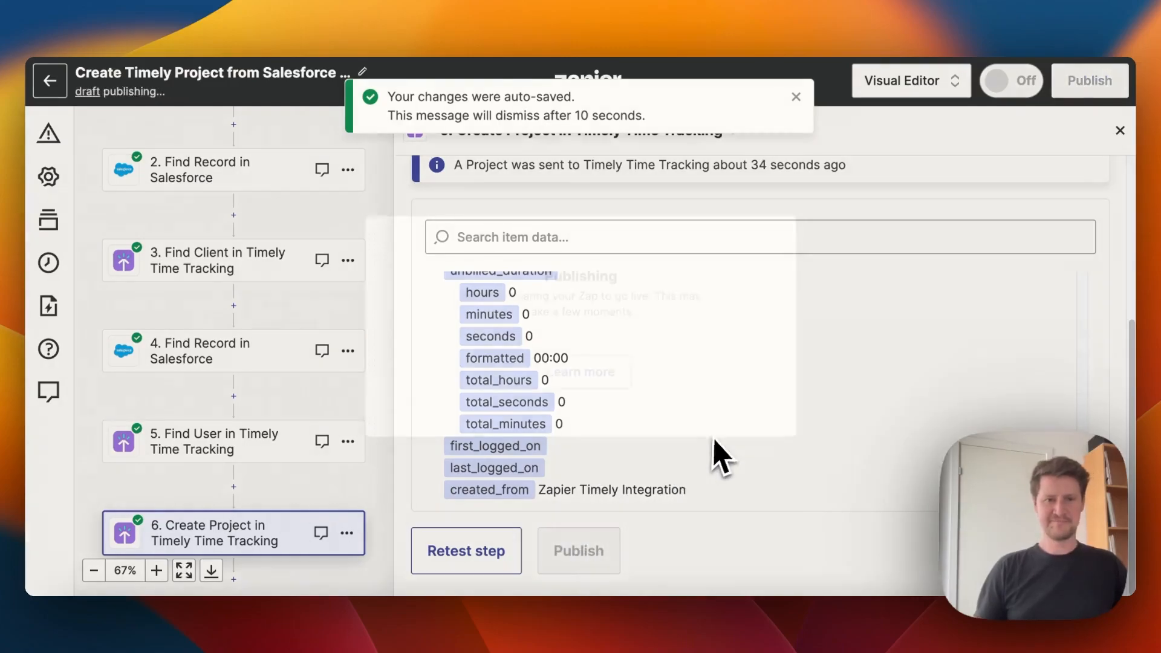